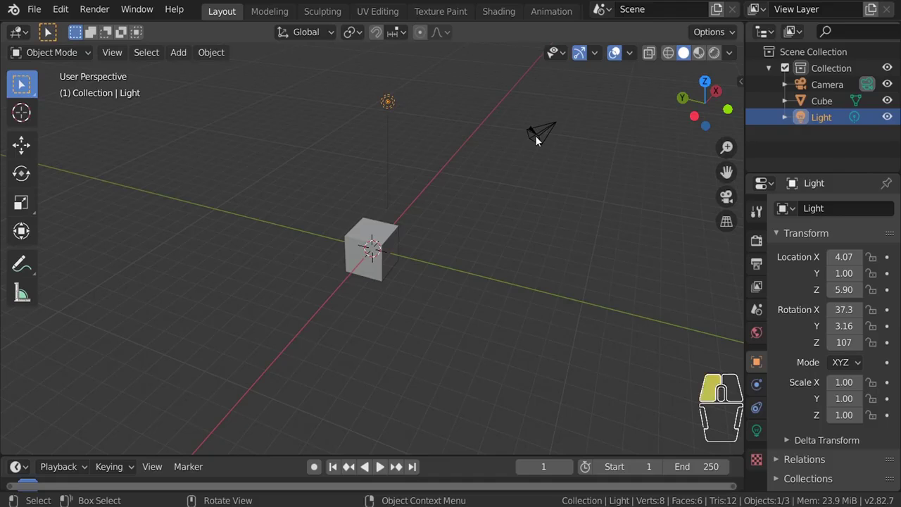
Step: Check which interaction modes are available while the camera is selected
middle_drag(502, 194, 245, 133)
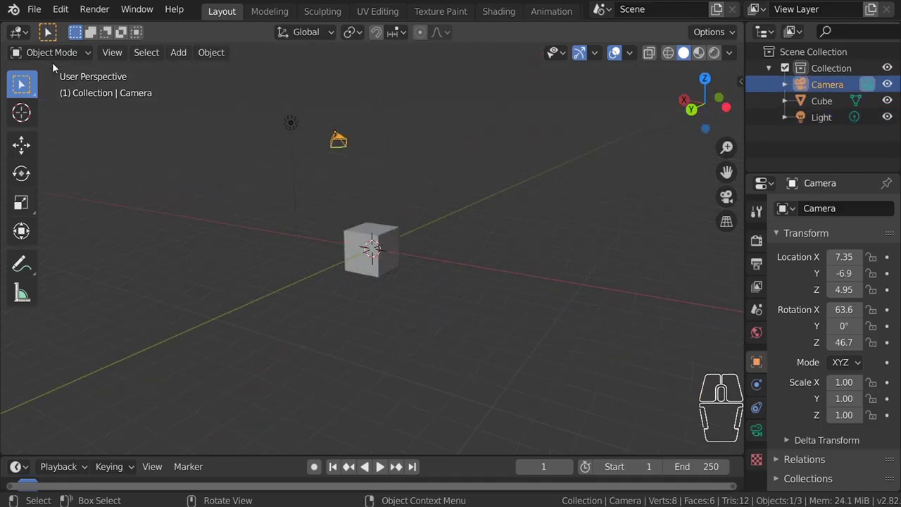
click(70, 53)
click(70, 52)
click(65, 54)
Step: Select the cube and switch it to Edit Mode
click(371, 257)
middle_drag(423, 306, 451, 307)
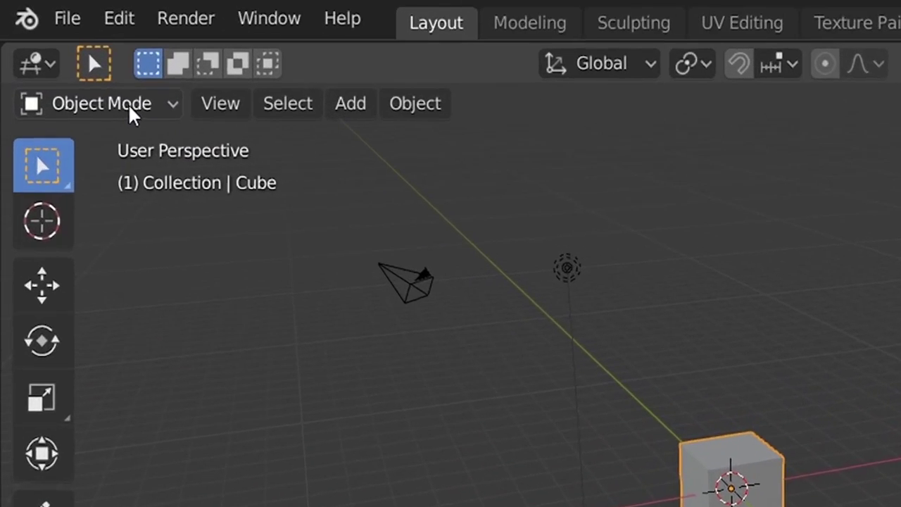
click(131, 112)
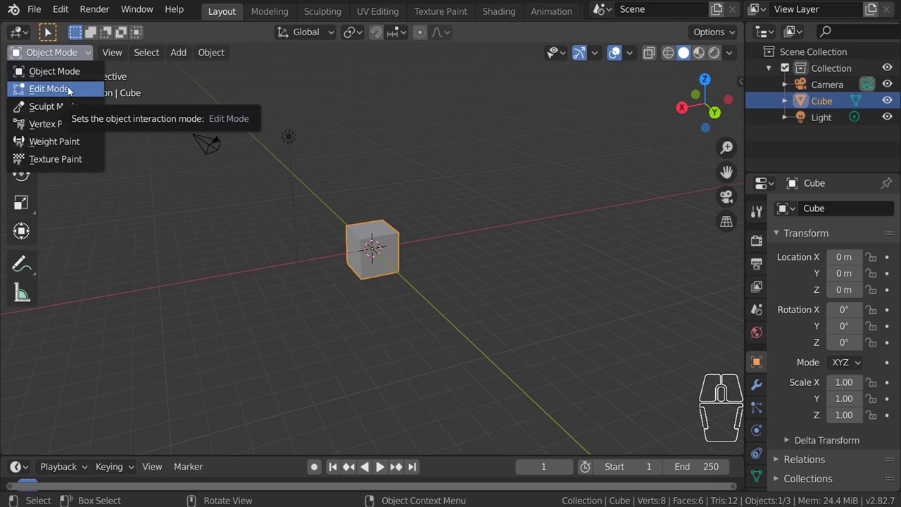
click(151, 178)
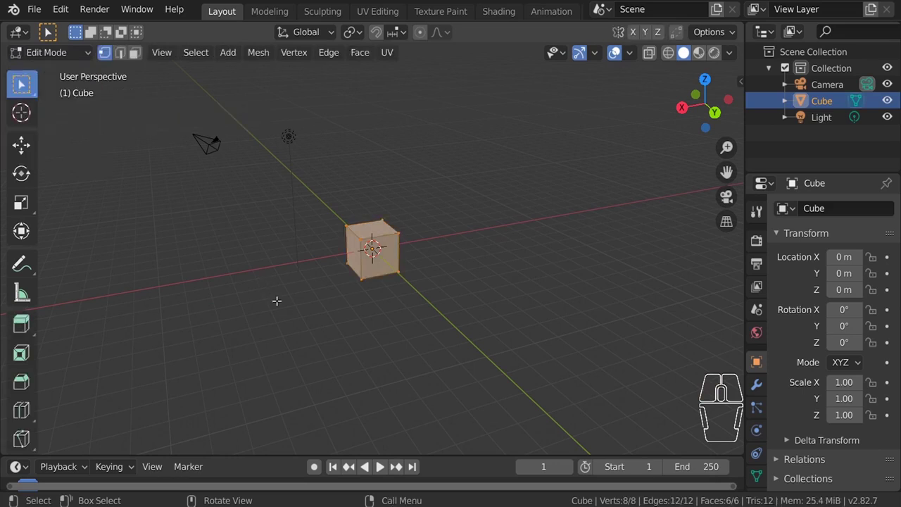
Step: Deselect all of the cube's geometry and return to Object Mode
click(373, 328)
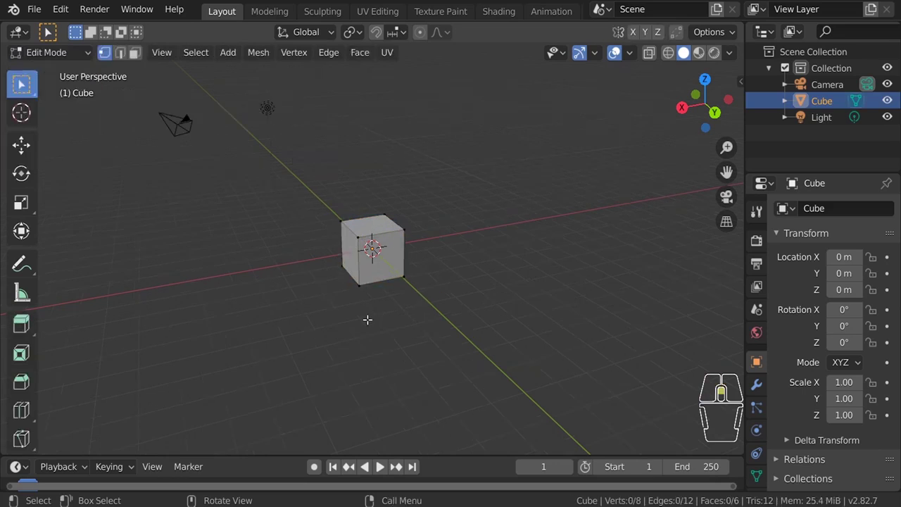
scroll(367, 295, up, 5)
middle_drag(368, 245, 423, 225)
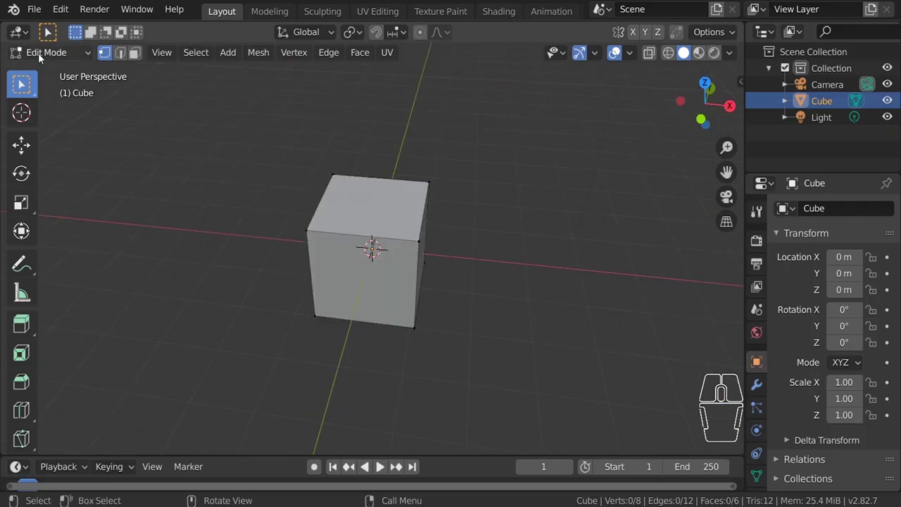
click(41, 53)
click(64, 71)
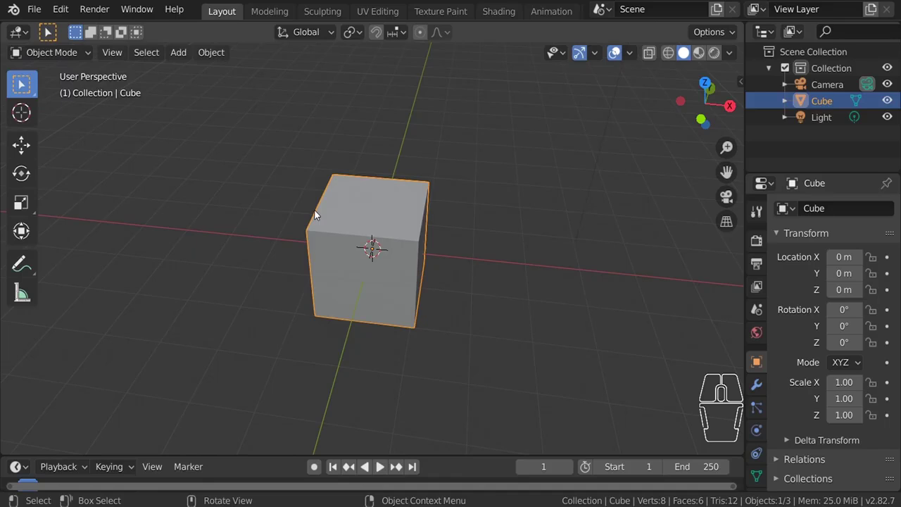
Step: Toggle the cube repeatedly between Object Mode and Edit Mode, finishing in Edit Mode
key(Tab)
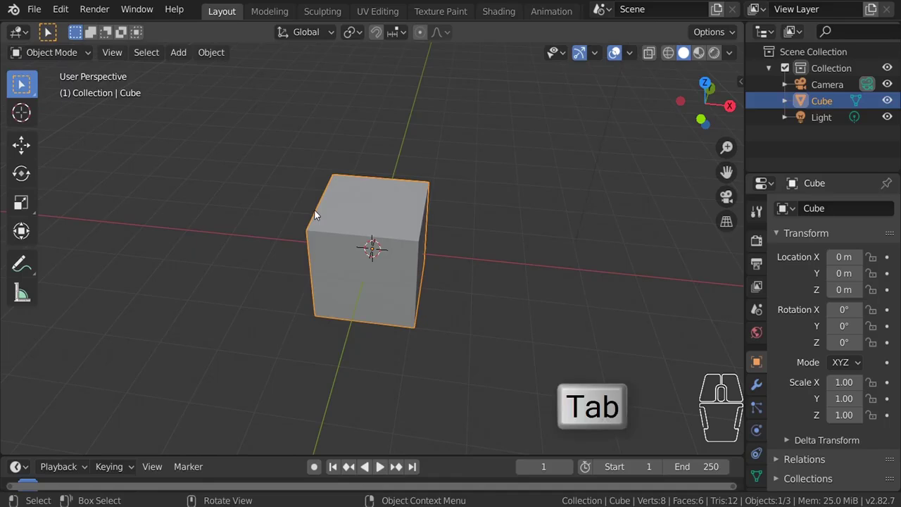
key(Tab)
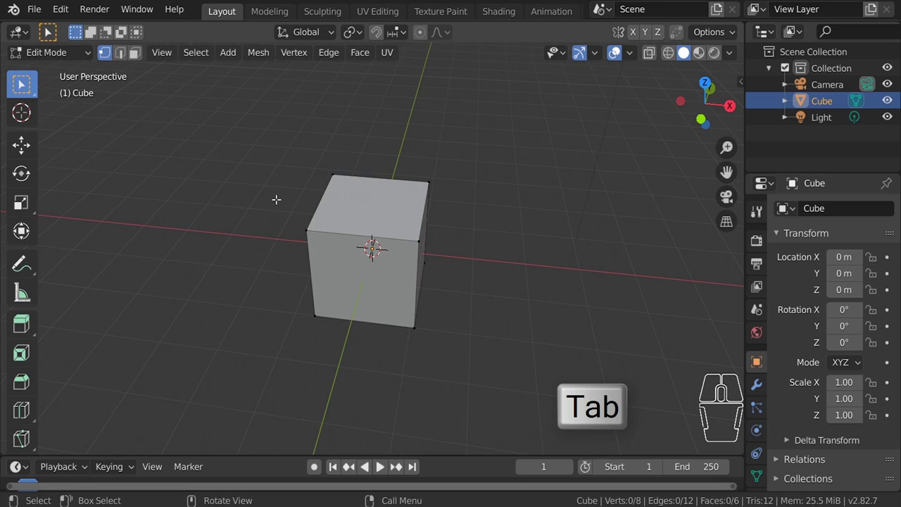
key(Tab)
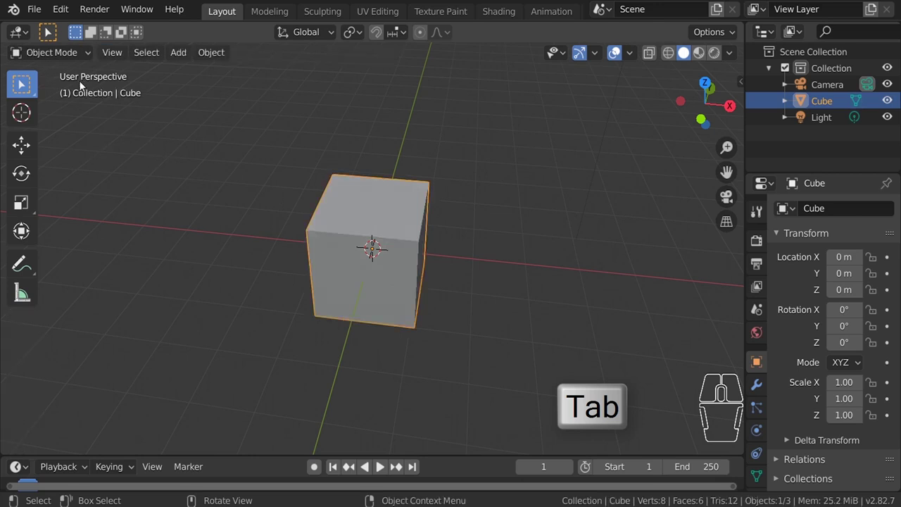
key(Tab)
middle_drag(218, 177, 291, 177)
key(Tab)
key(Tab)
key(Tab)
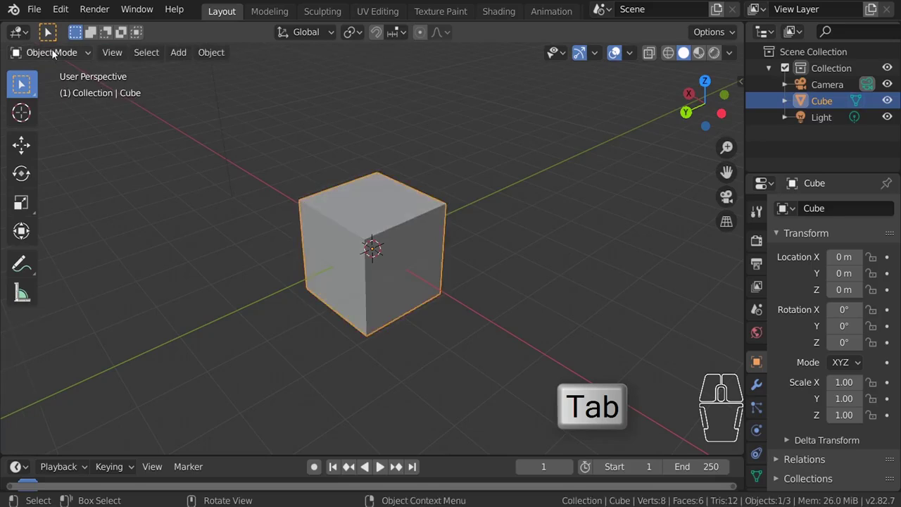
key(Tab)
middle_drag(213, 209, 209, 186)
key(Tab)
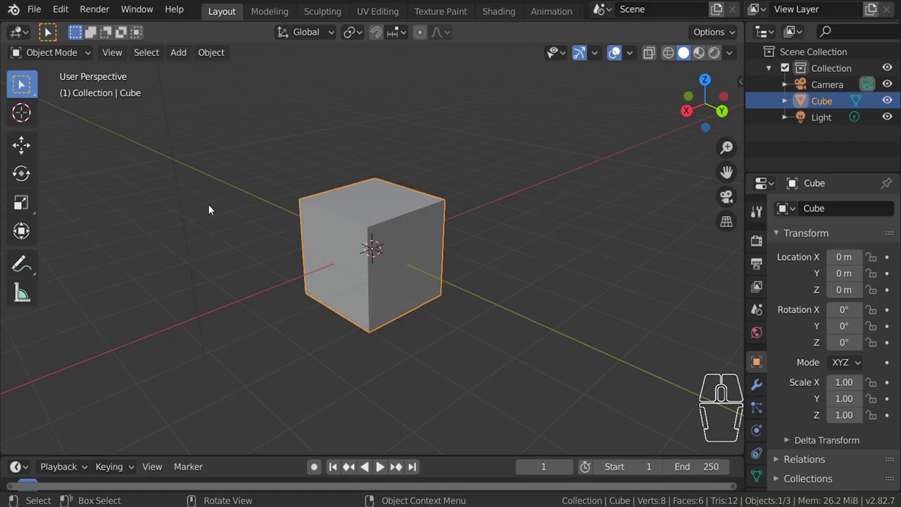
key(Tab)
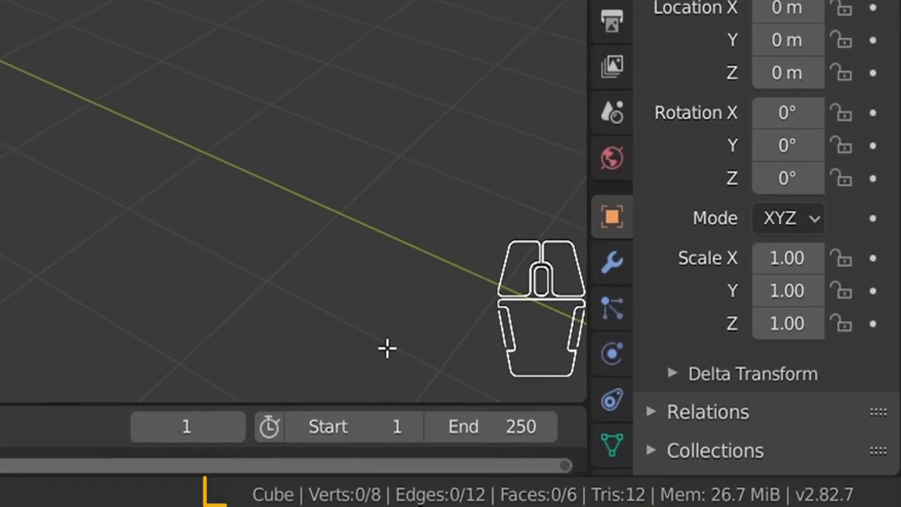
Step: Compare the status bar statistics for the cube in Object Mode and Edit Mode
key(Tab)
key(Tab)
key(Tab)
key(Tab)
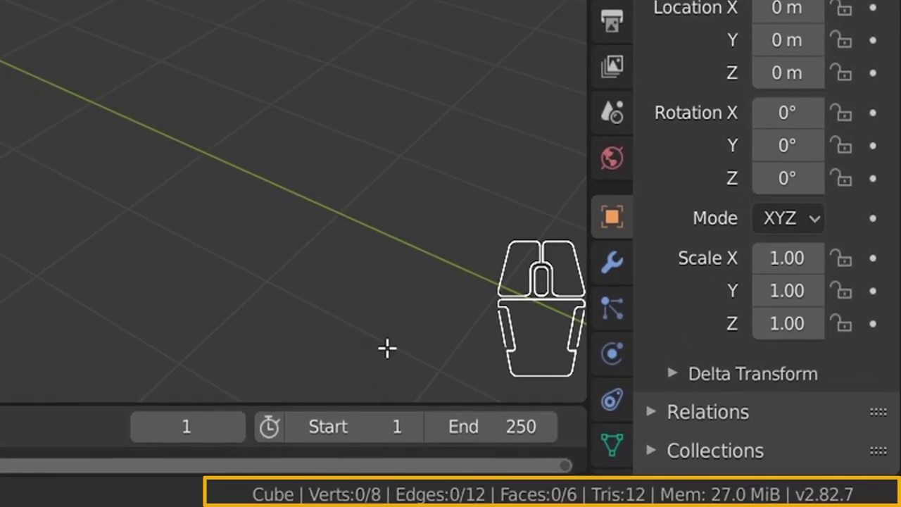
key(Tab)
key(Tab)
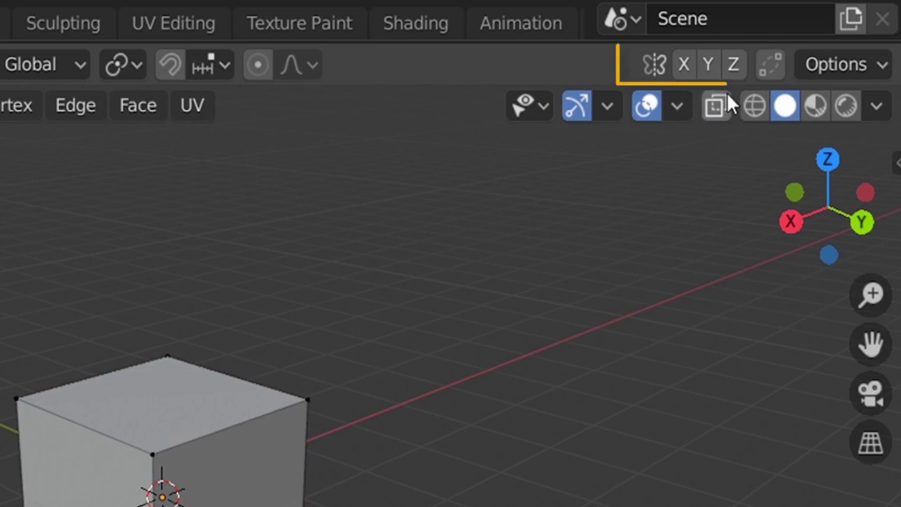
Step: Compare the viewport header options, including mirror axes and selection modes, between Object Mode and Edit Mode
key(Tab)
key(Tab)
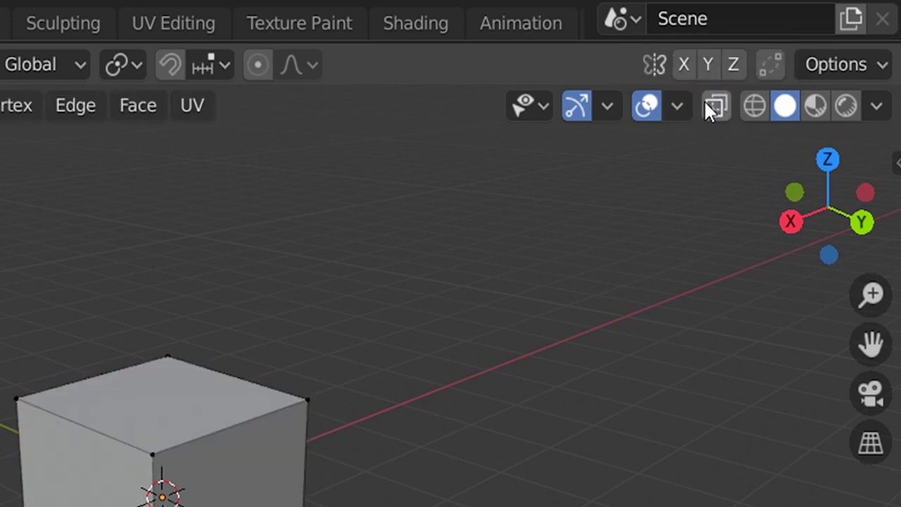
key(Tab)
key(Tab)
key(Tab)
key(Tab)
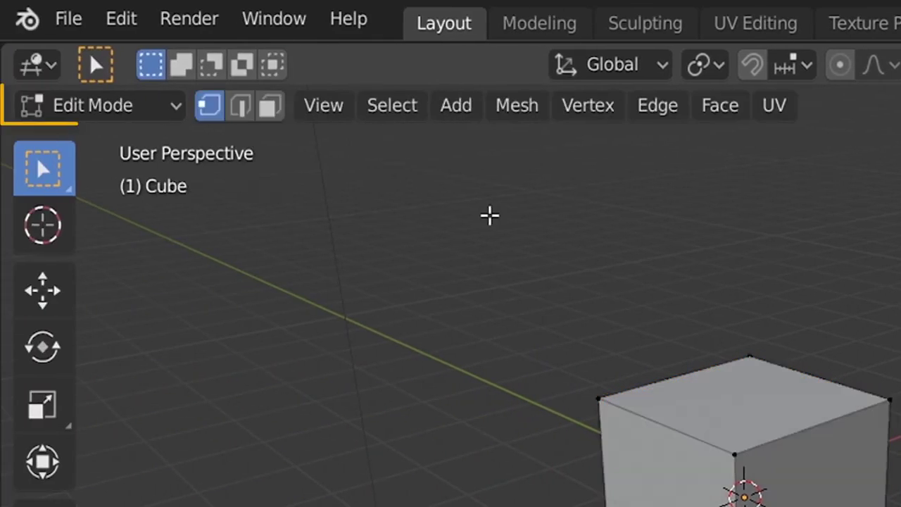
key(Tab)
key(Tab)
key(Tab)
key(Tab)
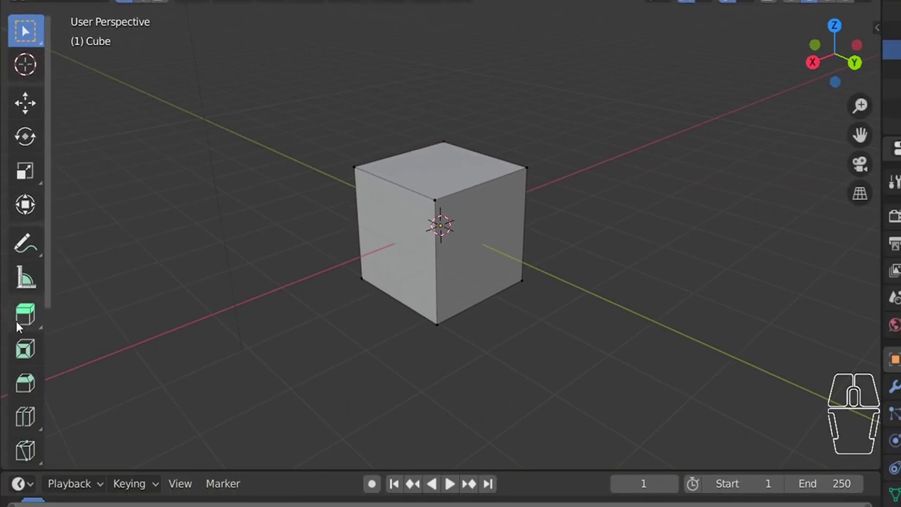
Step: Compare the tools offered in the toolbar in Object Mode and in Edit Mode
scroll(19, 325, down, 4)
scroll(19, 325, up, 4)
key(Tab)
key(Tab)
key(Tab)
key(Tab)
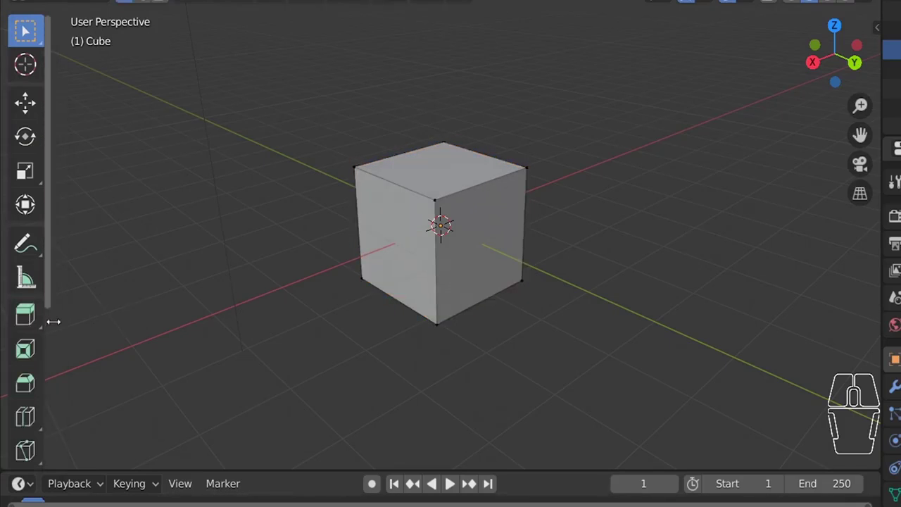
Step: Widen the toolbar to show the tool names and look through the Edit Mode tools from Extrude Region to Shear
drag(53, 321, 138, 332)
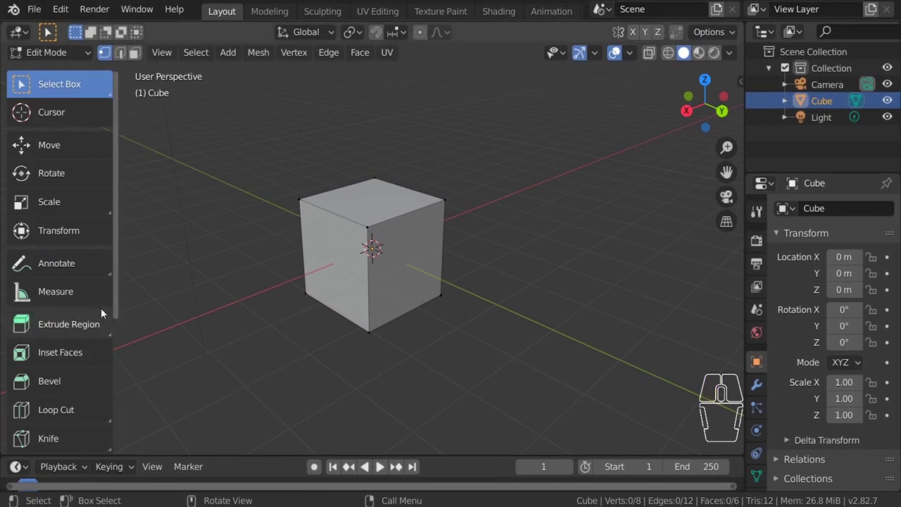
key(Tab)
key(Tab)
scroll(81, 324, down, 5)
key(Tab)
key(Tab)
scroll(70, 350, down, 6)
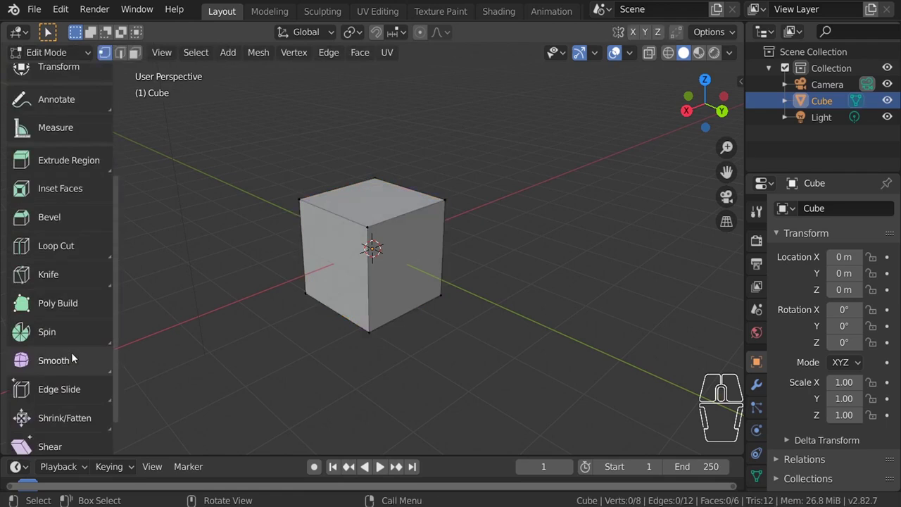
Step: Select individual corner vertices of the cube in Edit Mode, one on the top and one on the underside
key(Tab)
middle_drag(150, 304, 388, 210)
key(Tab)
click(352, 208)
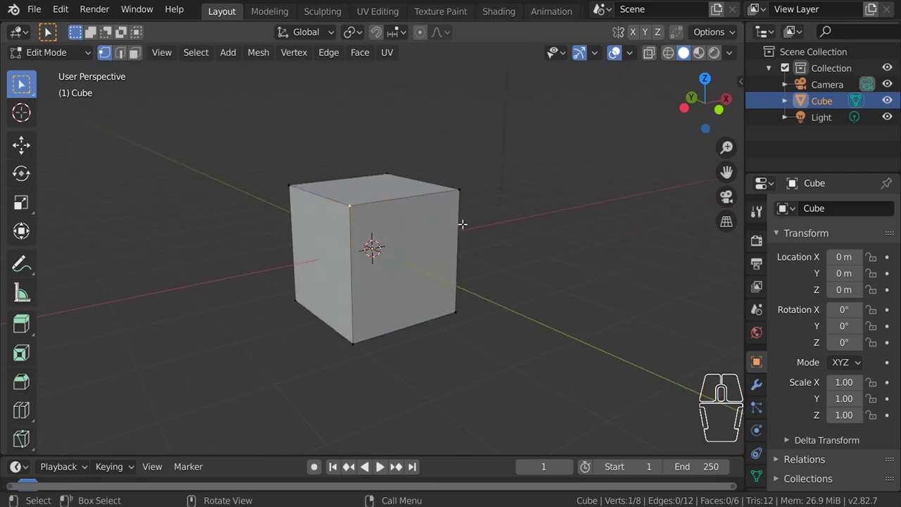
middle_drag(483, 204, 356, 226)
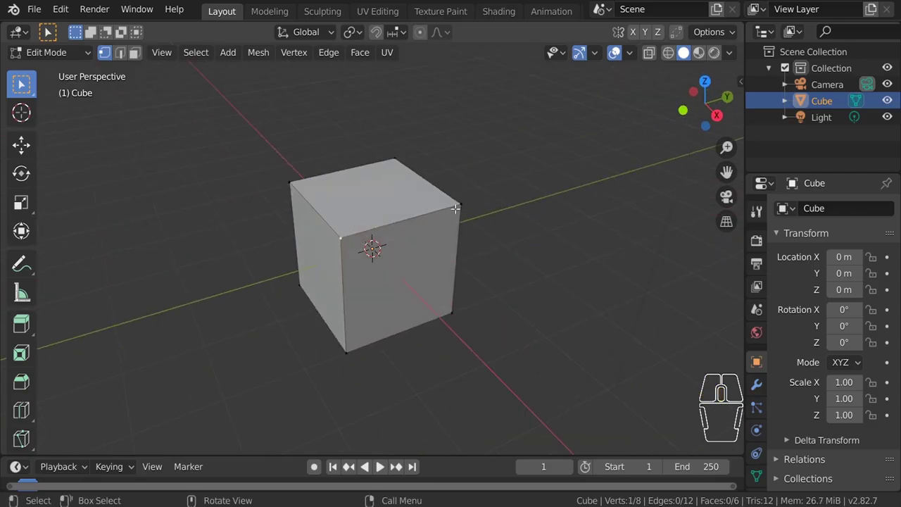
middle_drag(479, 211, 386, 251)
scroll(386, 249, up, 4)
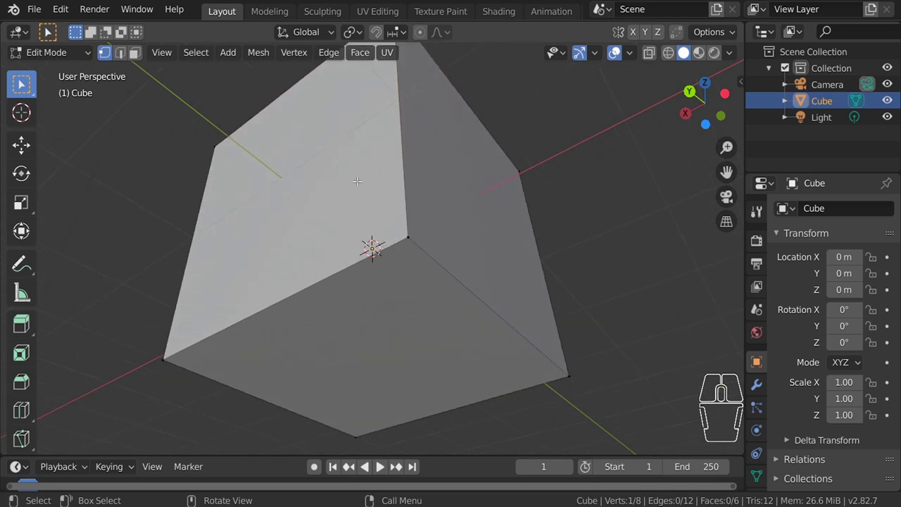
click(410, 239)
scroll(361, 251, down, 5)
middle_drag(362, 248, 311, 231)
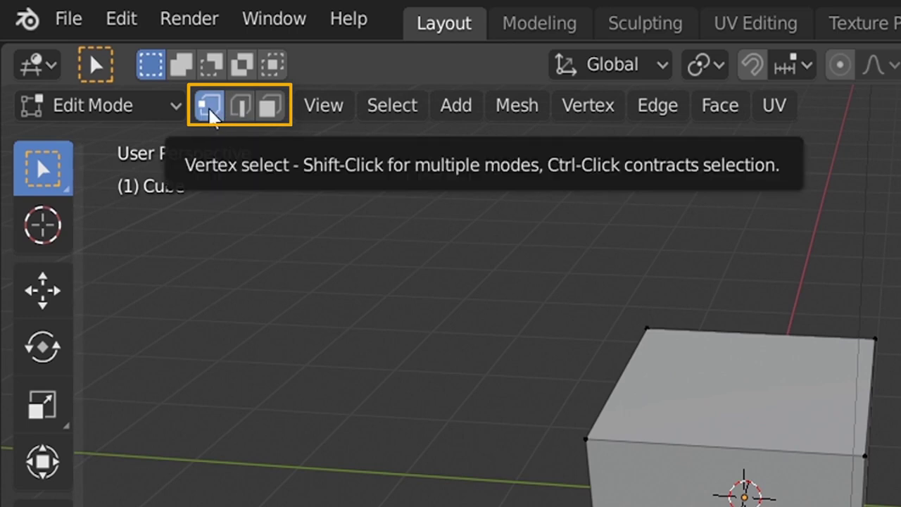
Step: Cycle through the face, edge and vertex select modes, finishing in vertex select
click(267, 113)
click(240, 112)
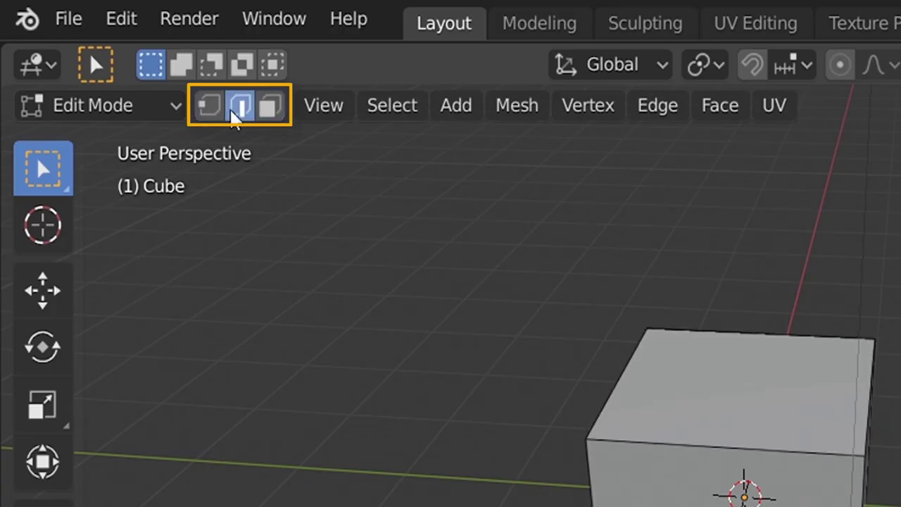
click(219, 112)
click(240, 105)
click(209, 106)
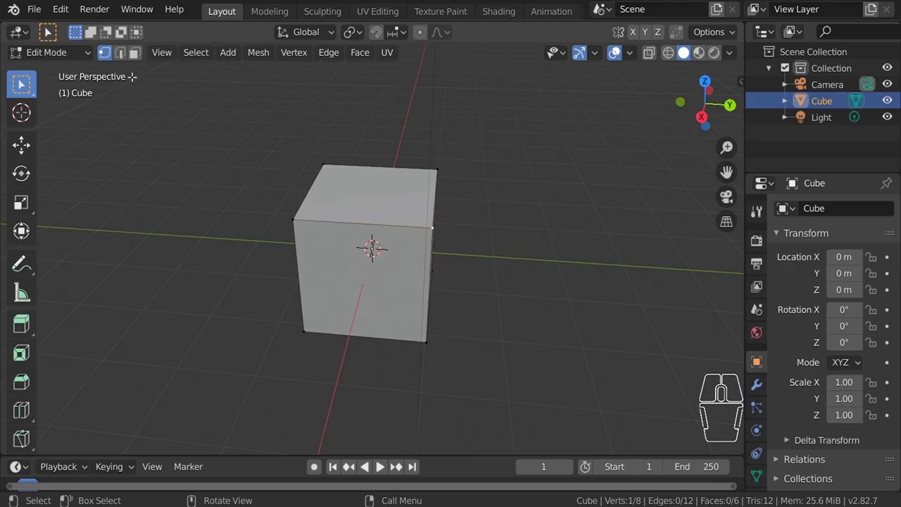
Step: Switch to edge select and select single edges of the cube, including a top edge and a bottom edge
click(120, 55)
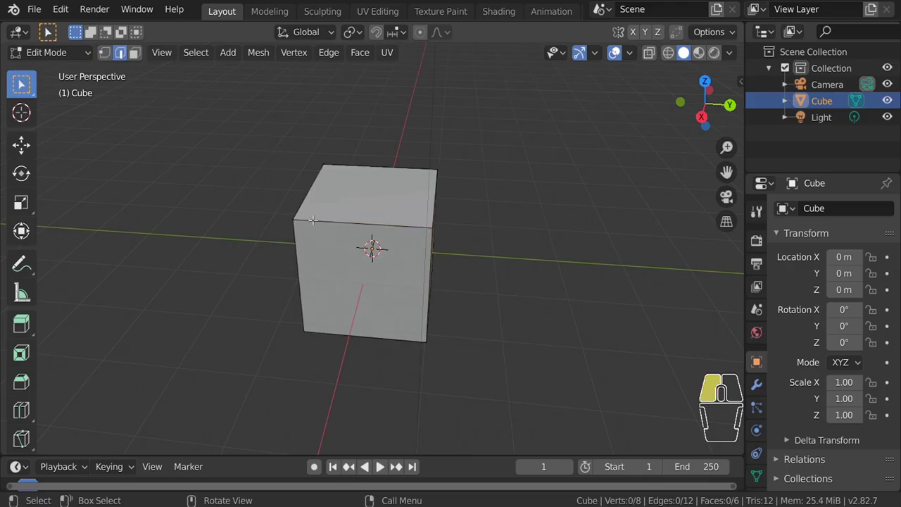
middle_drag(442, 218, 411, 229)
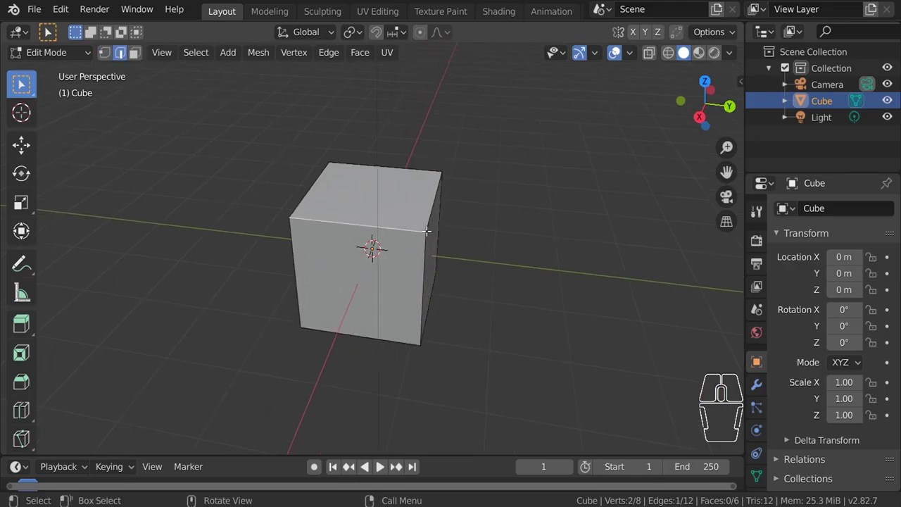
scroll(390, 223, up, 1)
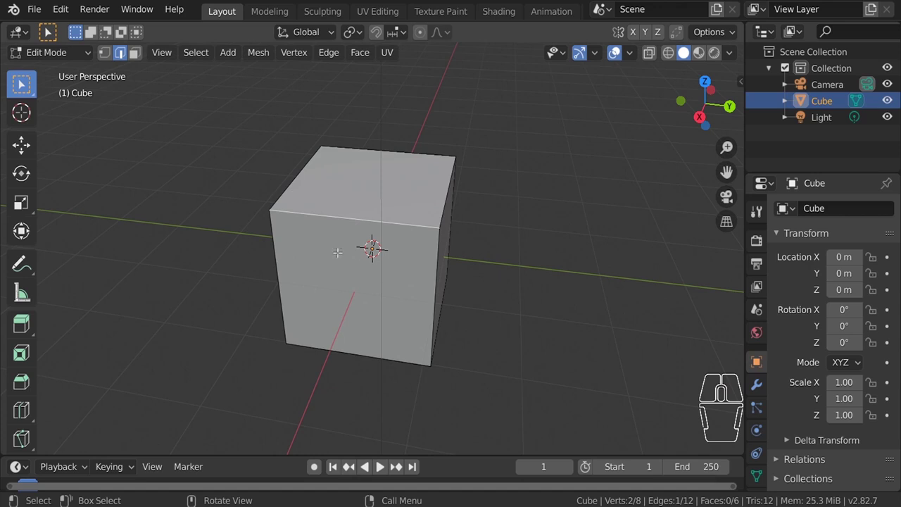
middle_drag(387, 224, 347, 292)
click(337, 338)
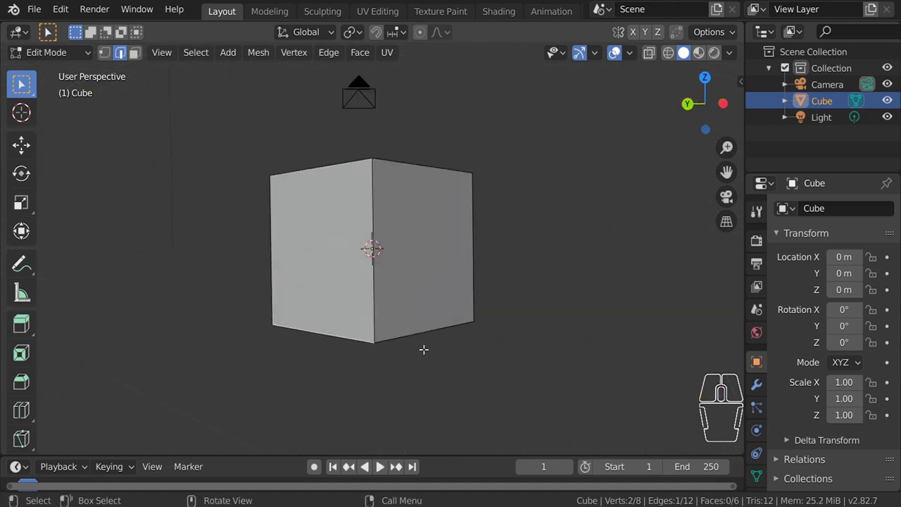
click(428, 338)
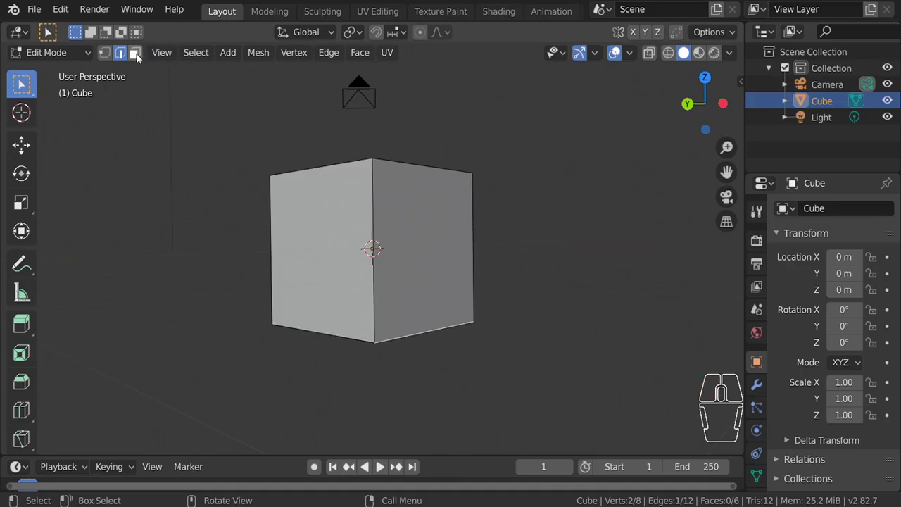
Step: Switch to face select and select cube faces one at a time, finishing with the top face
click(134, 54)
click(330, 184)
click(424, 248)
middle_drag(425, 247, 388, 321)
click(415, 266)
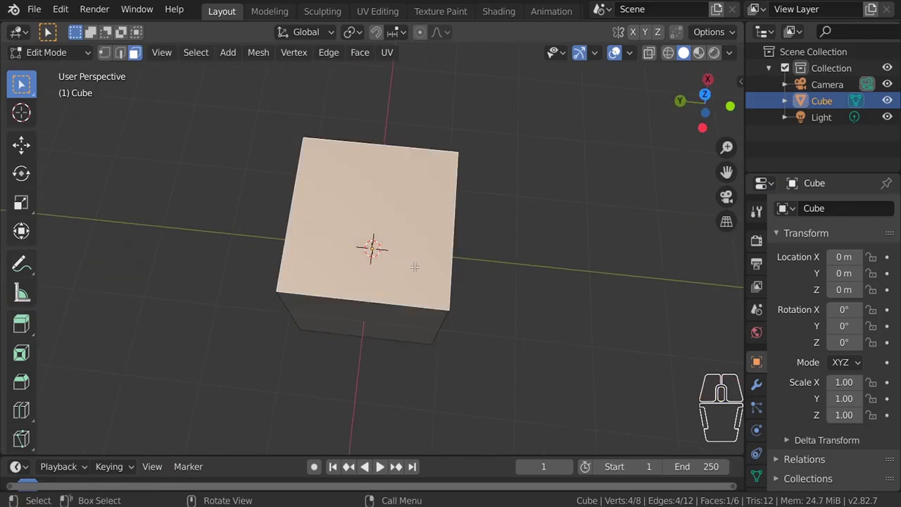
Step: Select other cube faces one at a time, finishing with the side face on the positive Y side
middle_drag(414, 267, 268, 185)
scroll(349, 234, down, 3)
click(360, 246)
mouse_move(356, 233)
middle_down()
mouse_move(277, 208)
mouse_move(354, 230)
middle_up()
click(354, 230)
middle_drag(378, 328, 453, 323)
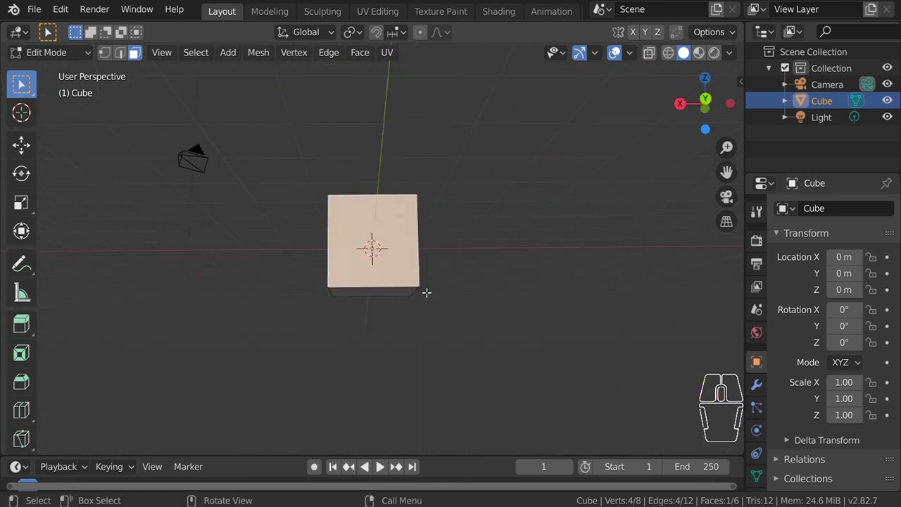
middle_drag(370, 233, 428, 295)
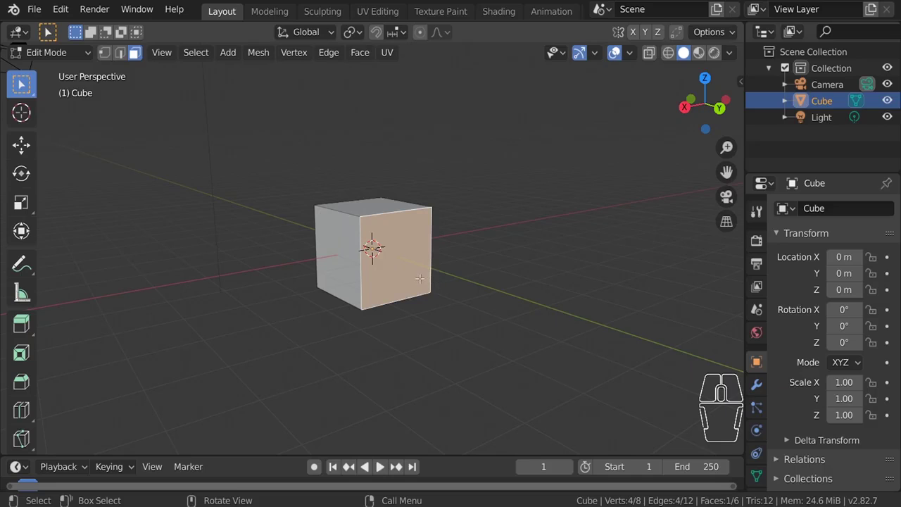
Step: Try moving, rotating and scaling the selected side face, cancelling each transform
key(g)
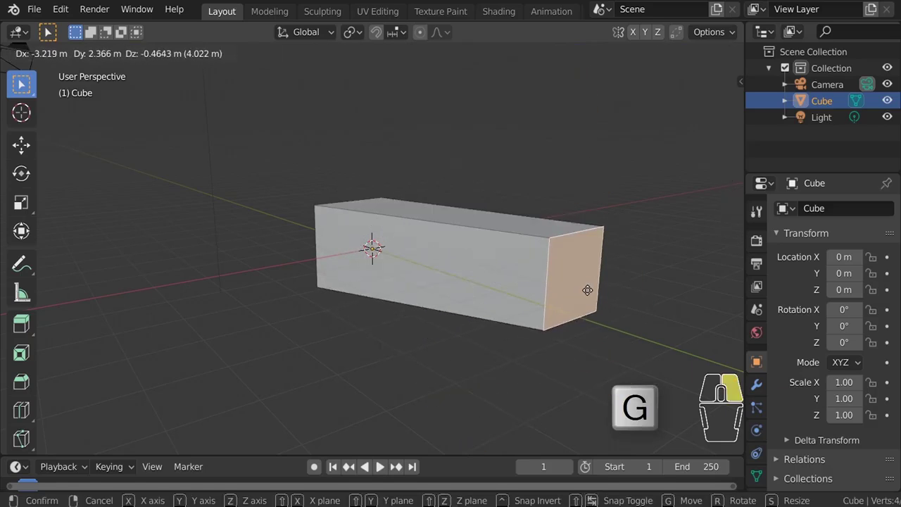
right_click(574, 281)
key(r)
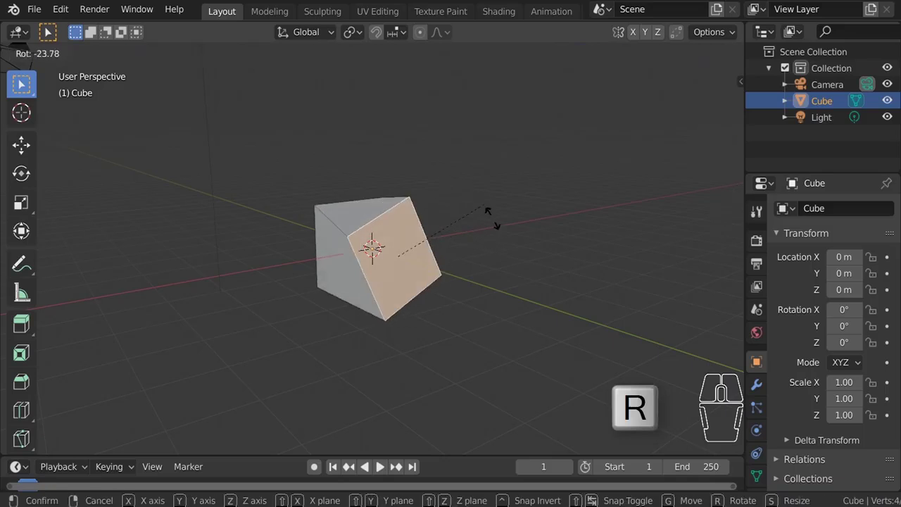
right_click(503, 312)
key(s)
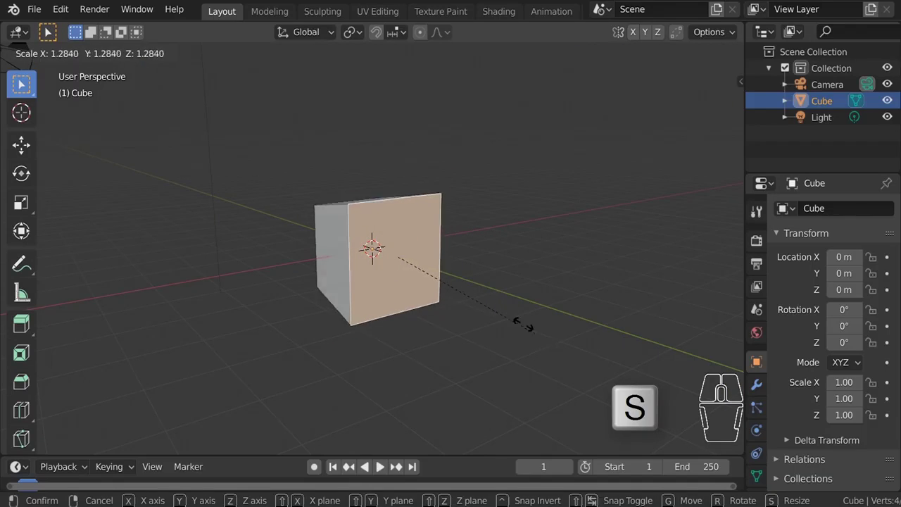
right_click(465, 277)
Step: Switch the cube to Object Mode and deselect it
middle_drag(329, 250, 363, 254)
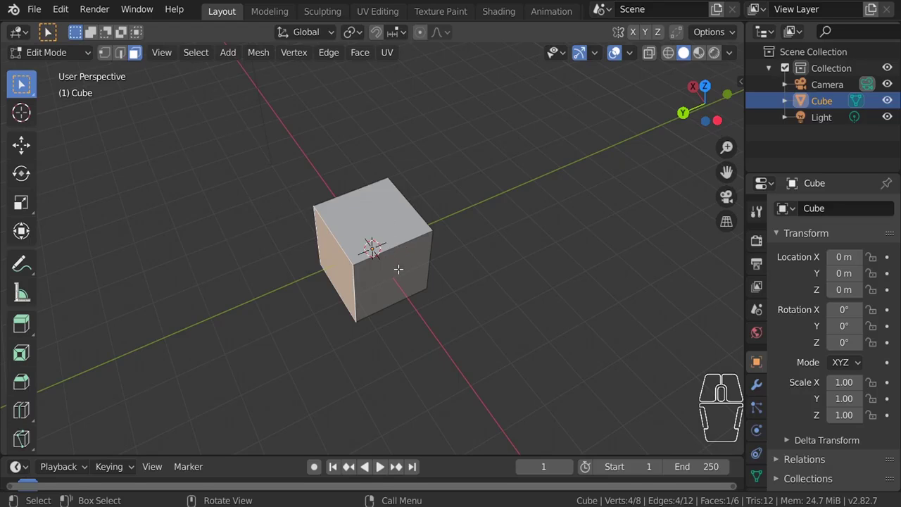
middle_drag(398, 269, 392, 255)
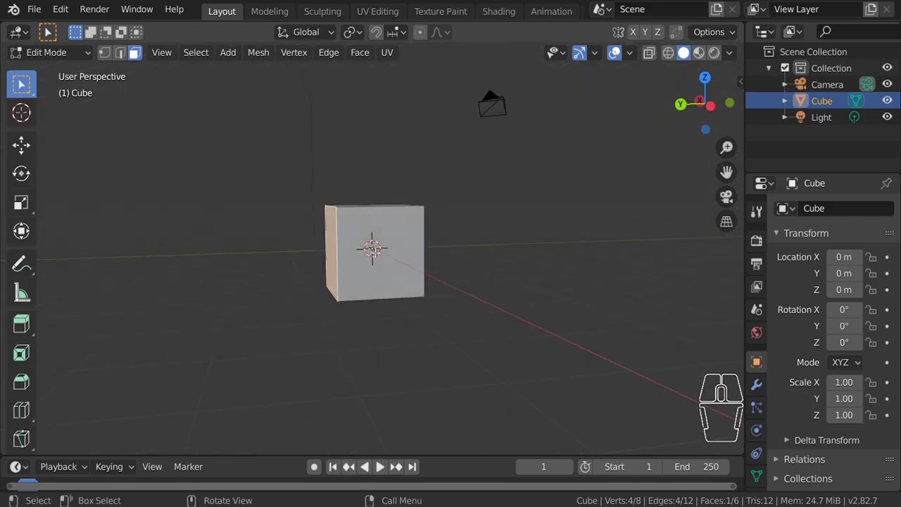
click(68, 55)
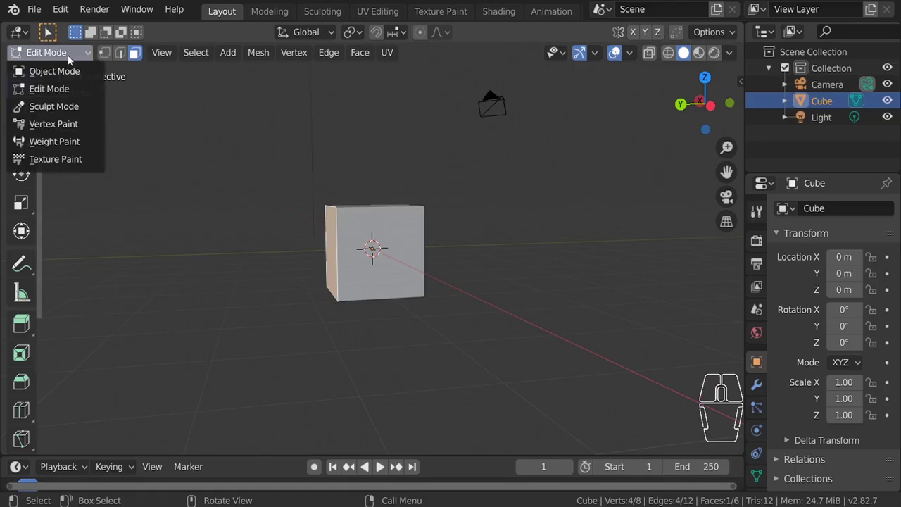
click(50, 71)
click(434, 384)
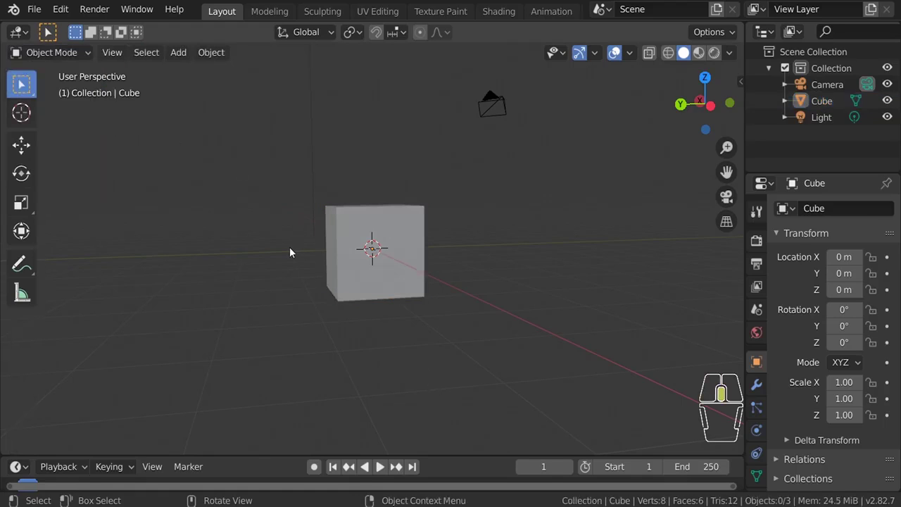
middle_drag(292, 252, 367, 267)
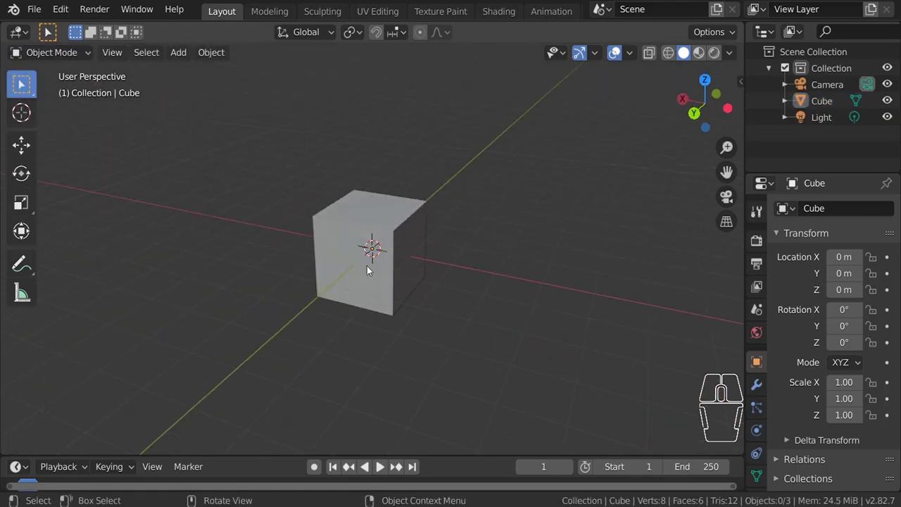
Step: Return the cube to Edit Mode and select its top face, followed by the side face on the negative X side
click(51, 52)
click(46, 88)
middle_drag(427, 272, 431, 287)
click(365, 213)
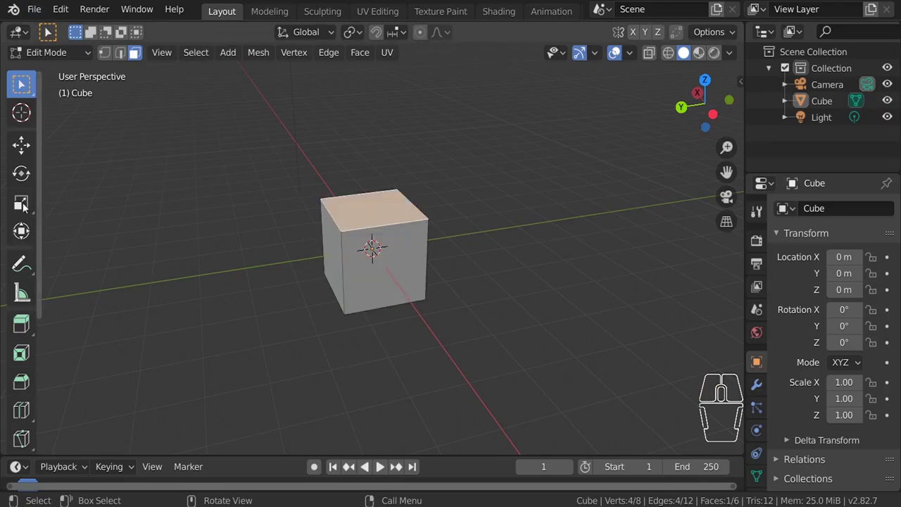
click(390, 292)
Step: In edge select, select the cube's top edge on the positive X side and scale it up to several times its length
click(120, 52)
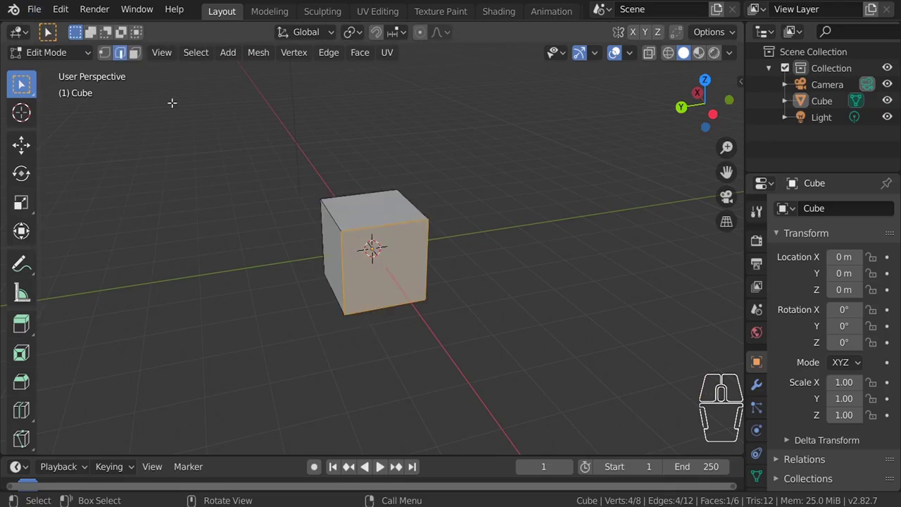
click(377, 191)
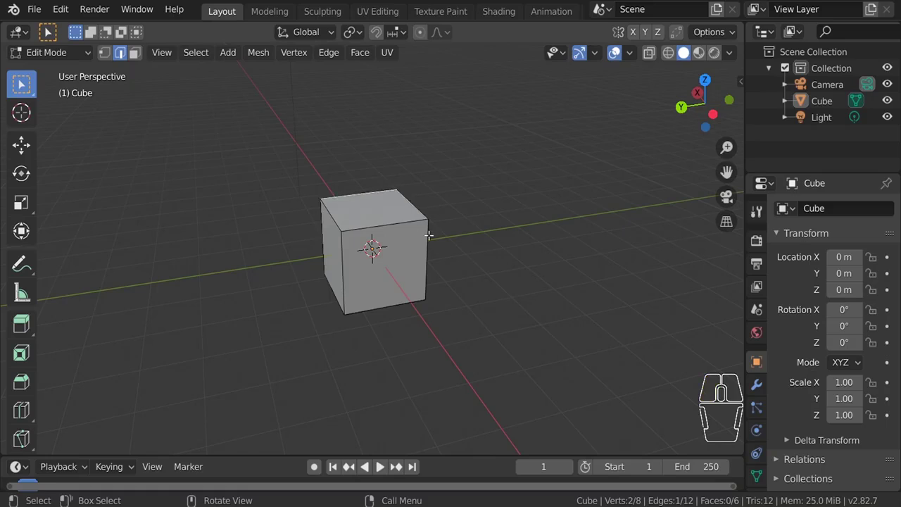
middle_drag(444, 255, 351, 218)
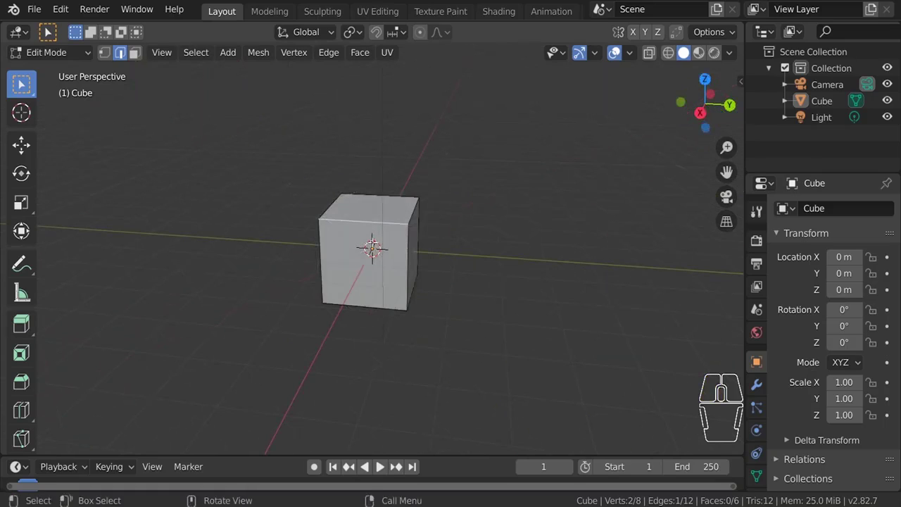
key(g)
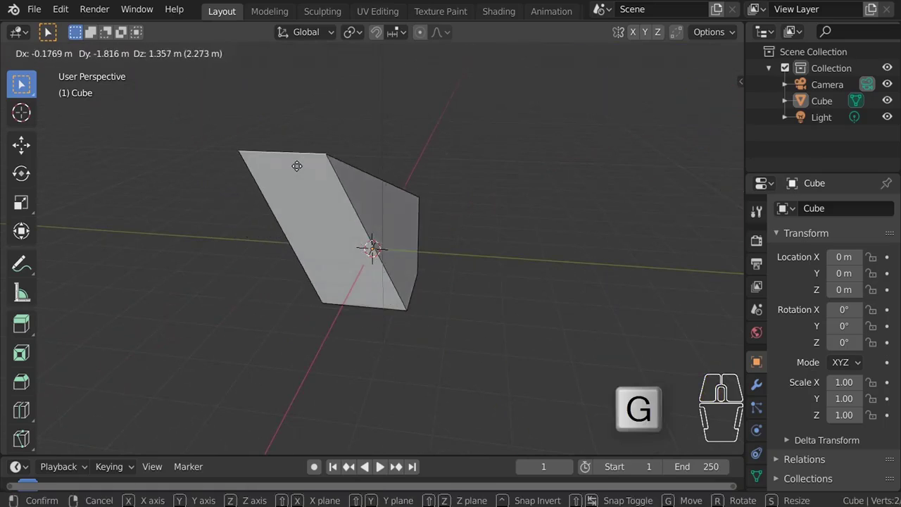
right_click(379, 242)
key(s)
click(428, 259)
click(624, 346)
Step: Select the cube's bottom edge on the negative X side and scale it up
middle_drag(563, 305, 382, 277)
click(398, 301)
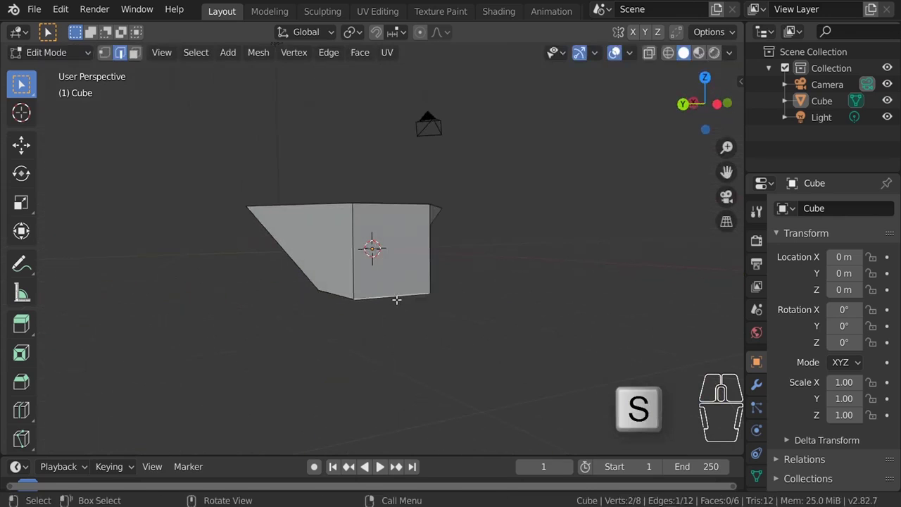
key(s)
click(430, 327)
Step: Move the scaled bottom edge down and toward positive X, and rotate it by about -36 degrees
middle_drag(392, 312, 426, 261)
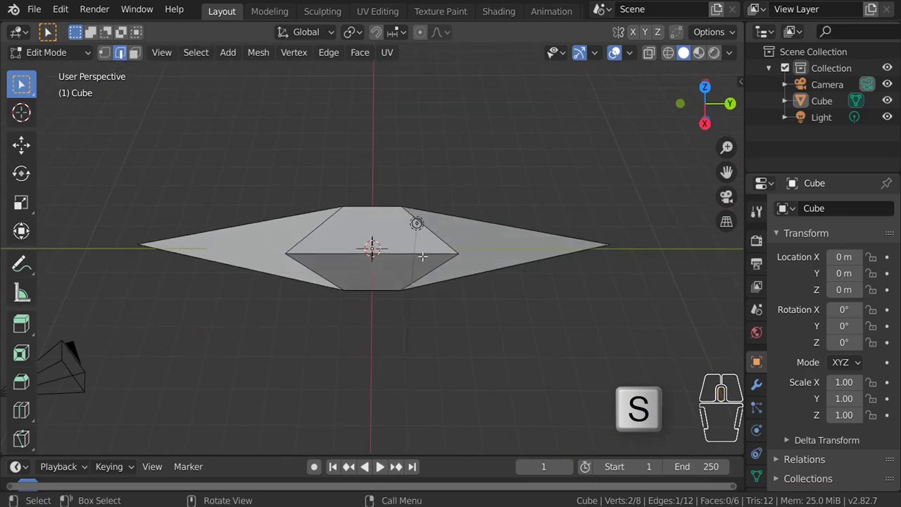
key(g)
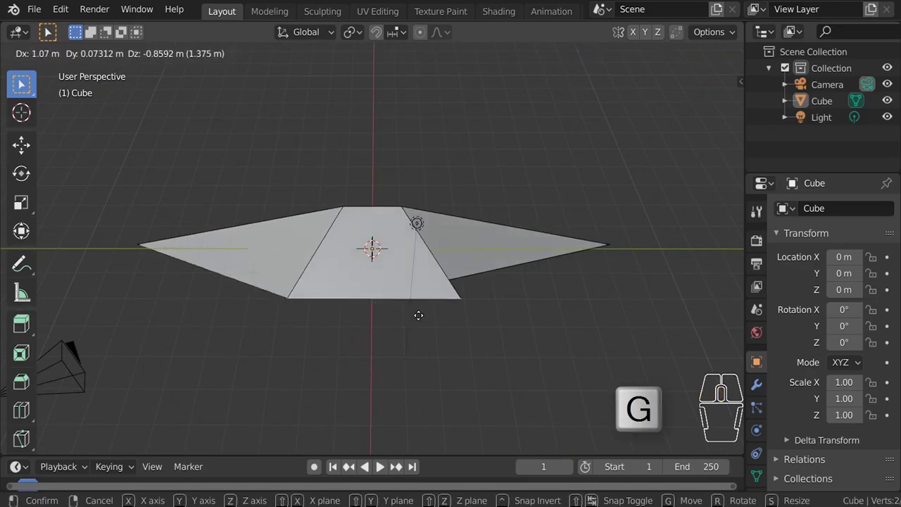
click(423, 373)
middle_drag(499, 281, 420, 247)
key(r)
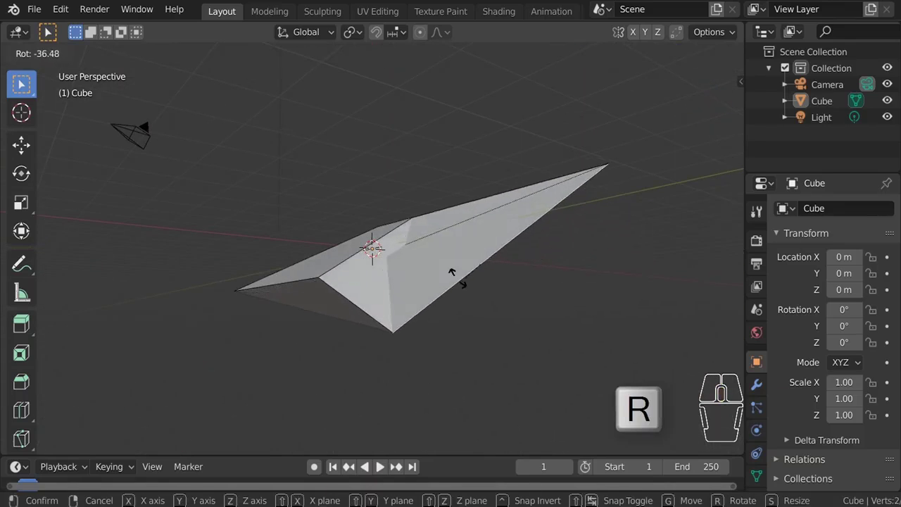
click(449, 271)
Step: Return to Object Mode and delete the light and the camera
middle_drag(500, 258, 487, 238)
key(Tab)
middle_drag(463, 204, 328, 103)
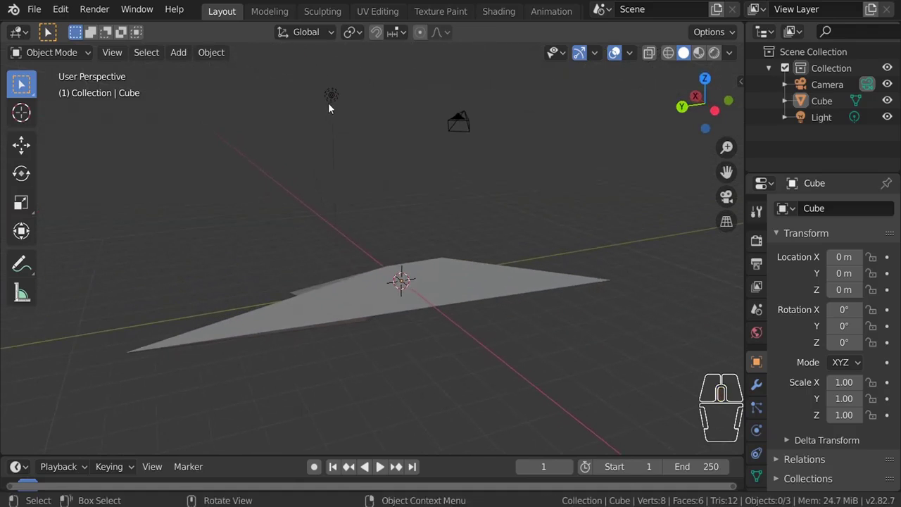
click(328, 103)
key(x)
click(328, 104)
click(461, 112)
key(x)
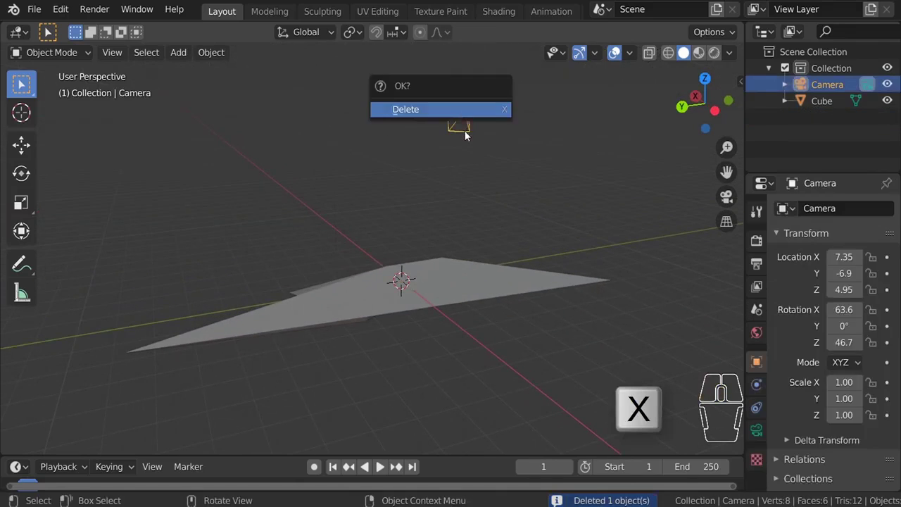
click(465, 108)
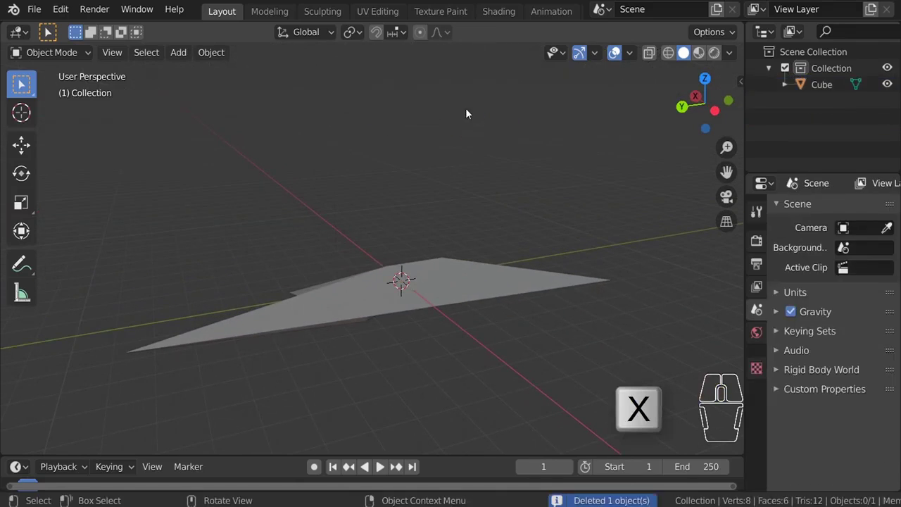
Step: Select the deformed cube and enter Edit Mode on it
click(62, 53)
click(412, 291)
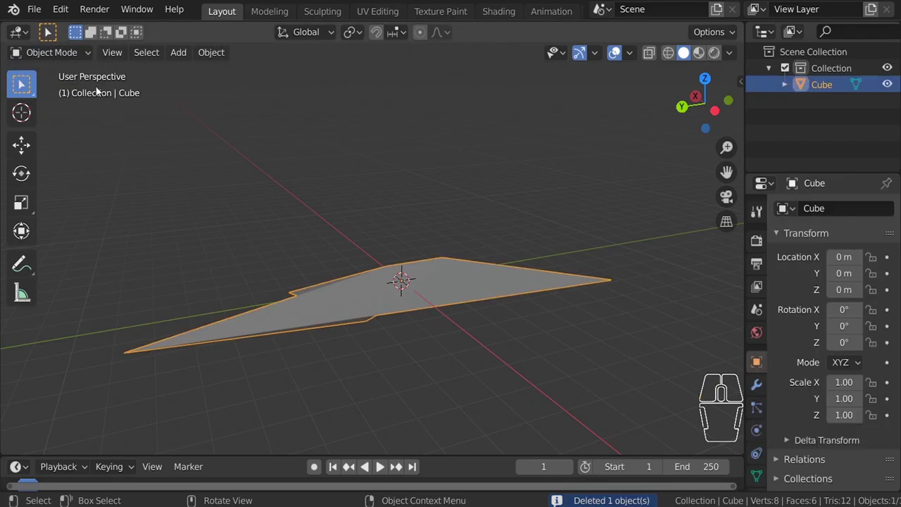
key(Tab)
middle_drag(333, 244, 231, 207)
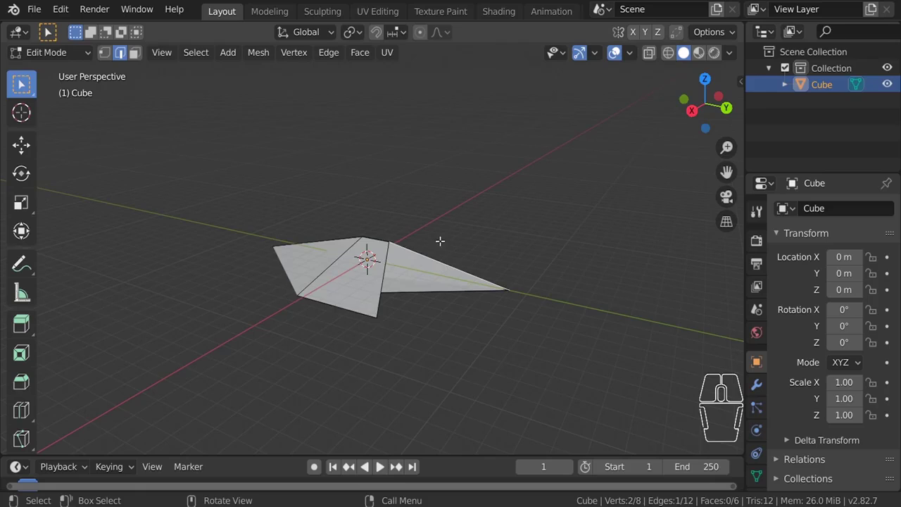
Step: Add a UV sphere to the cube's mesh and move it above and behind the deformed shape
click(234, 55)
key(shift+a)
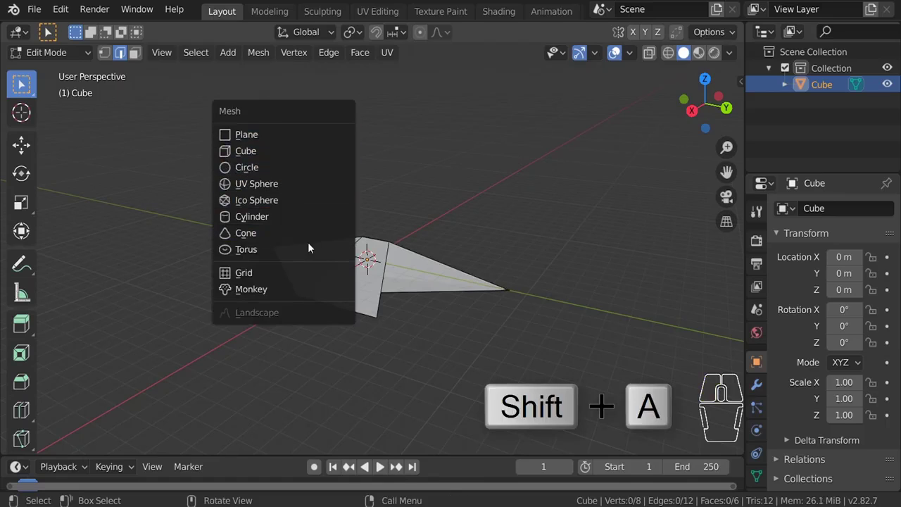
click(255, 183)
key(g)
click(477, 223)
Step: Add a cube to the same mesh and move it out to the negative Y side of the deformed shape
key(shift+a)
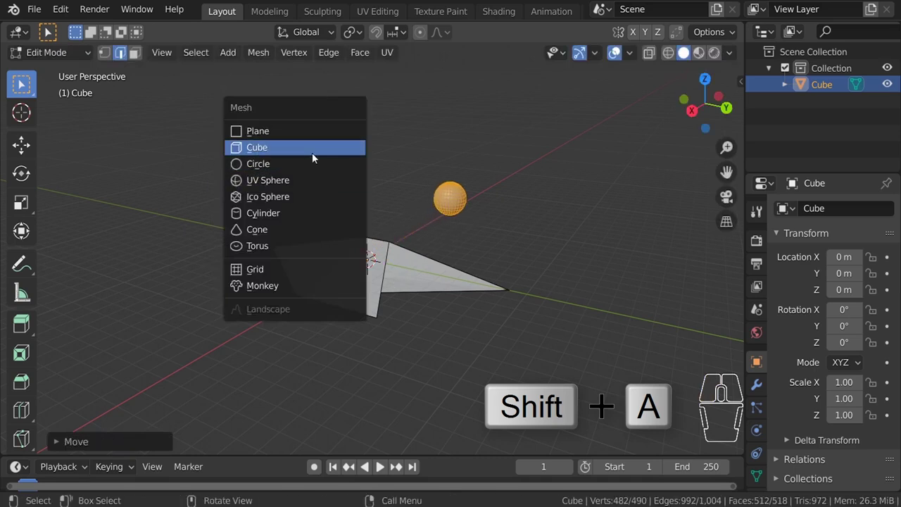
click(312, 152)
key(g)
click(201, 208)
key(Tab)
Step: Add a cylinder moved out to the positive Y side and a cone moved out to the positive X side
key(shift+a)
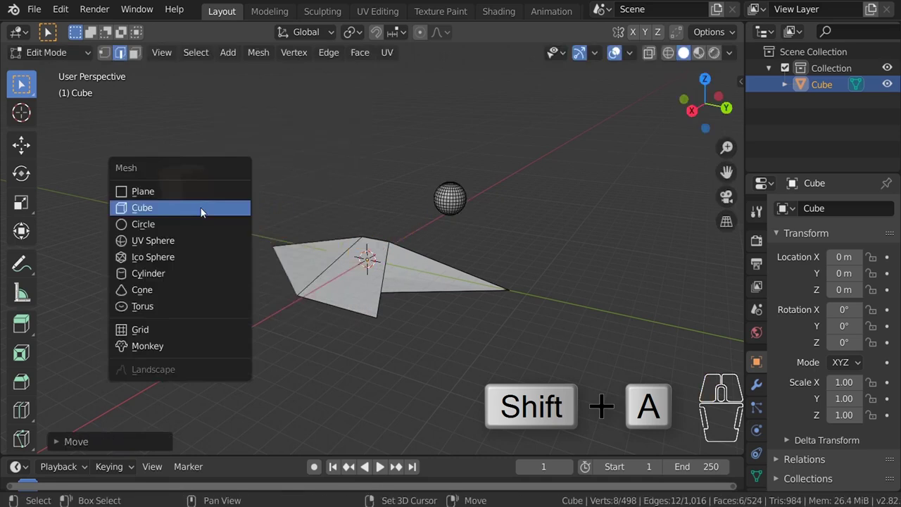
click(232, 274)
key(g)
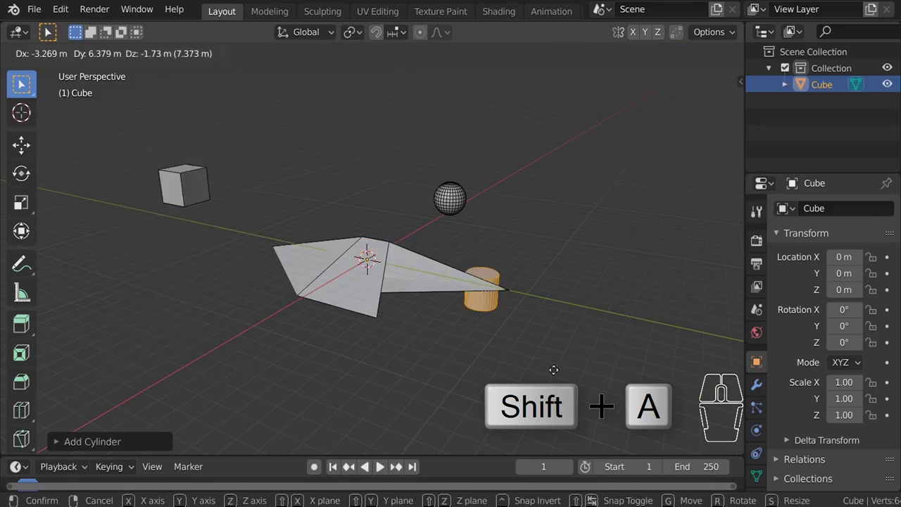
click(555, 322)
key(shift+a)
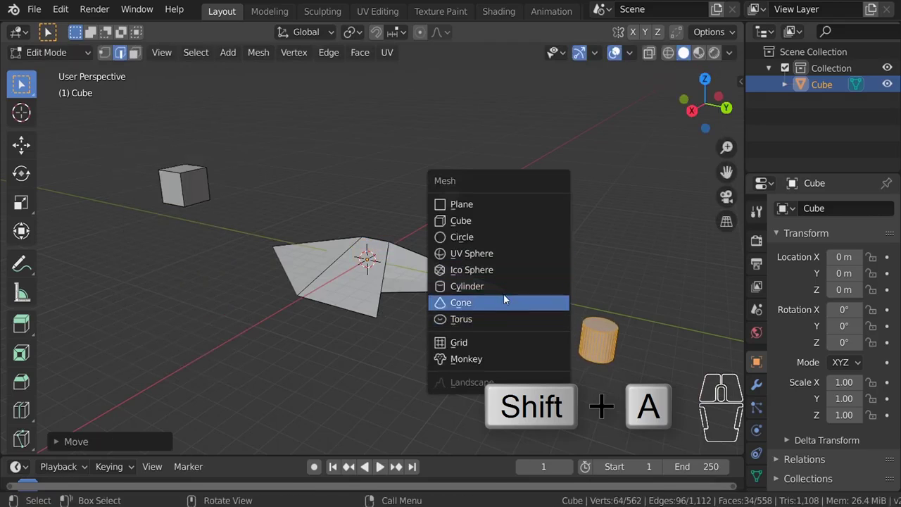
click(501, 303)
key(g)
click(355, 400)
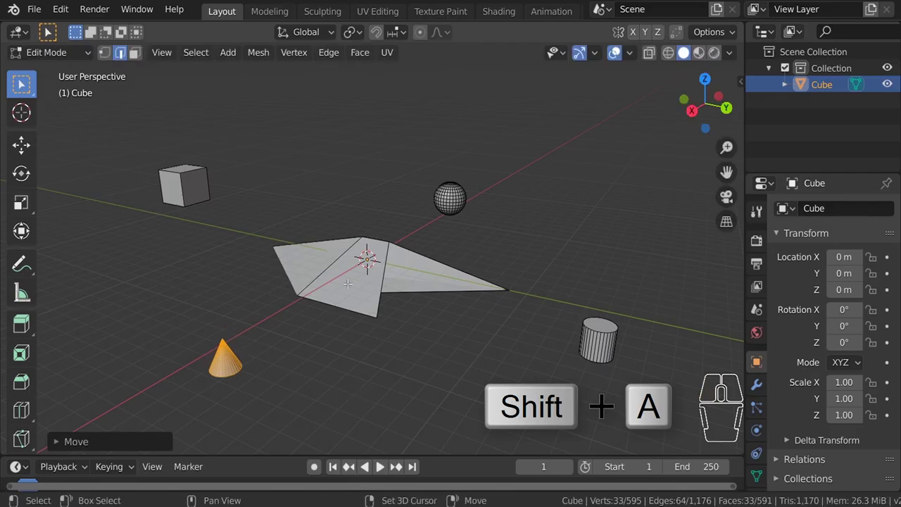
Step: Add a torus placed between the cone and the cylinder, and add a monkey head moved away from the centre
key(shift+a)
click(357, 304)
key(g)
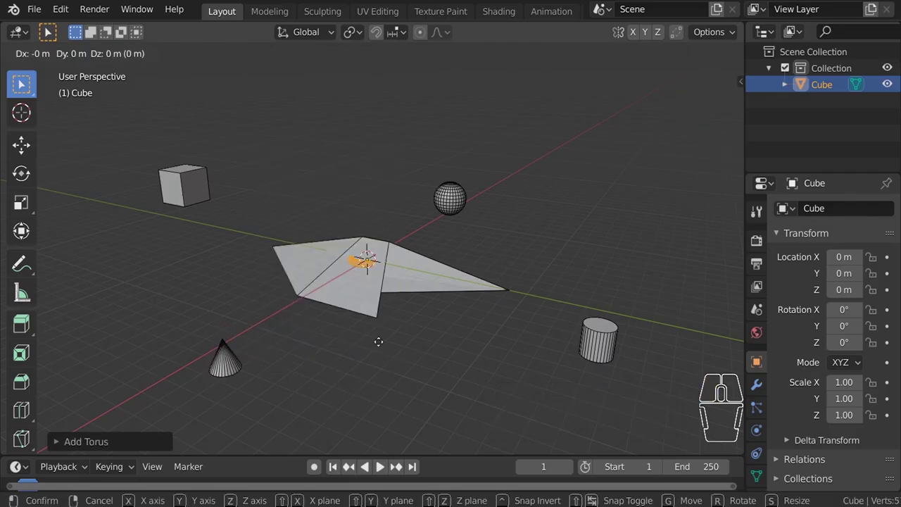
click(409, 407)
key(shift+a)
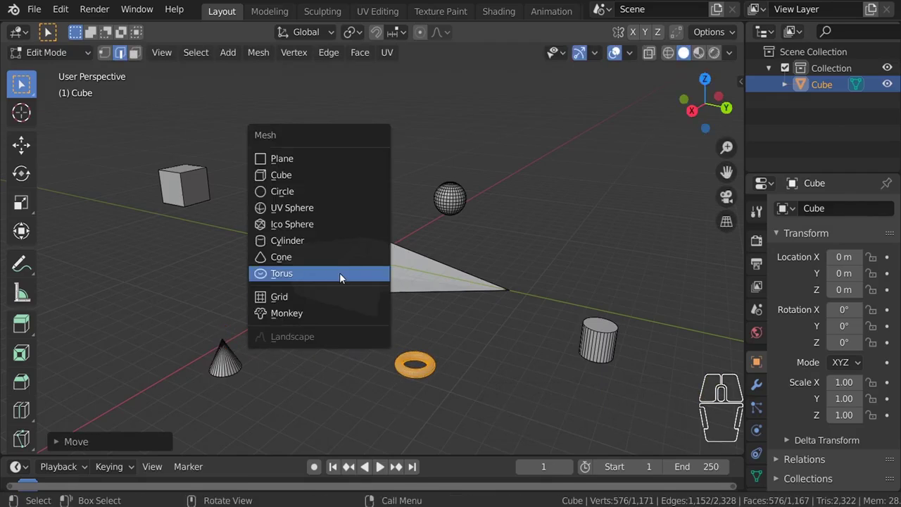
click(341, 313)
key(g)
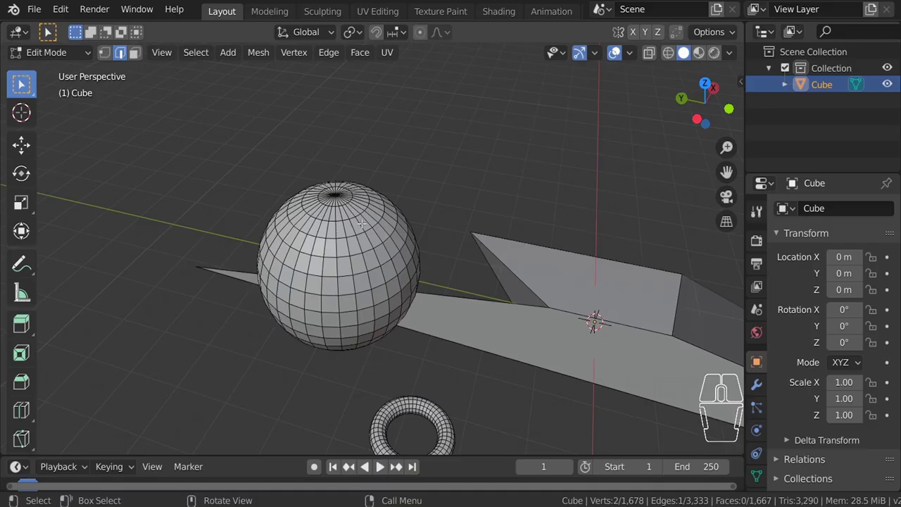
Step: Pull a single edge at the monkey head's eye far outward to form a long spike
middle_drag(363, 231, 389, 212)
shift+middle_drag(383, 275, 388, 209)
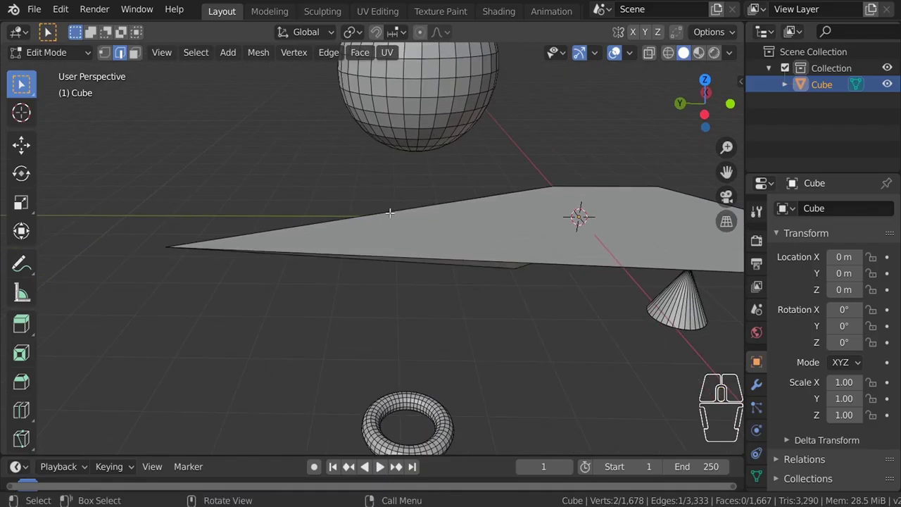
scroll(352, 200, down, 4)
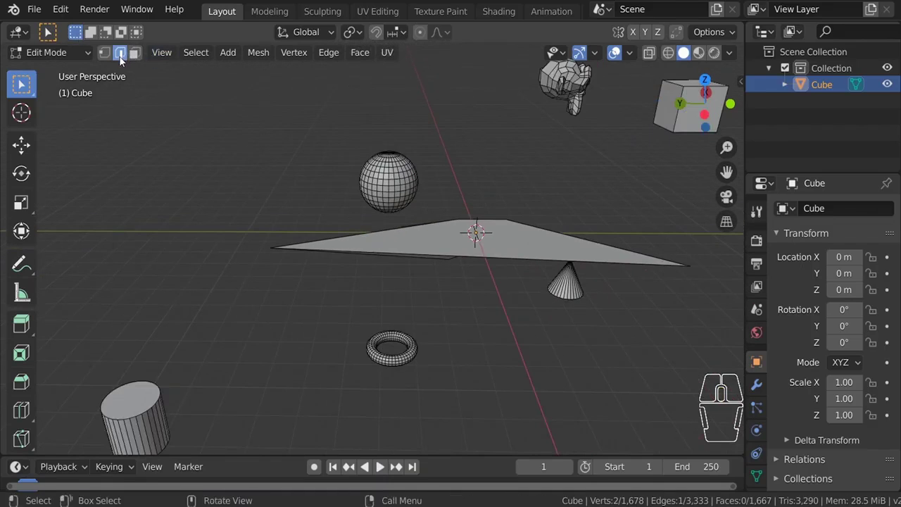
key(KP_Decimal)
key(g)
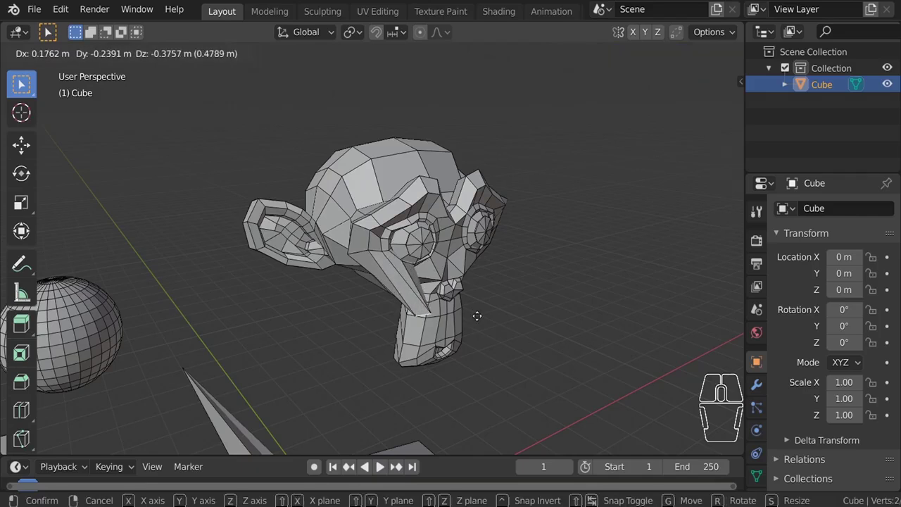
key(Escape)
key(g)
click(538, 349)
key(3)
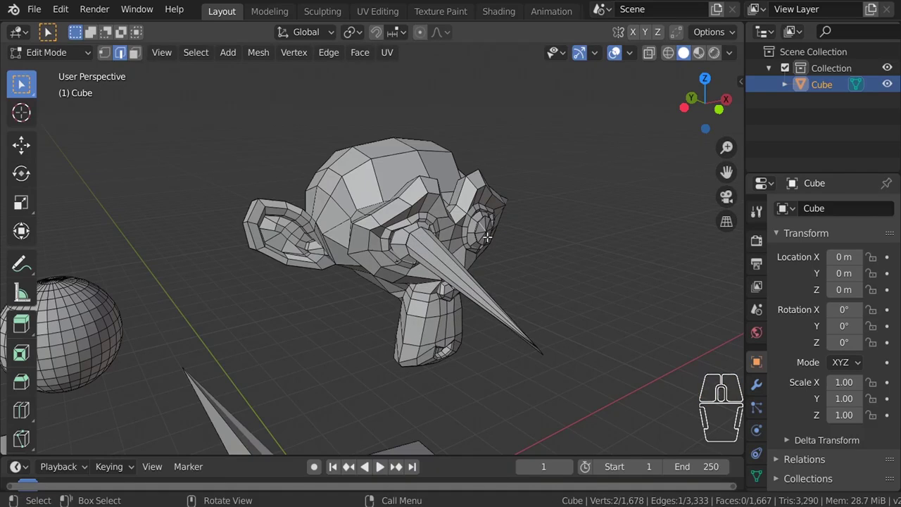
Step: Pull a face of the monkey head's nose area outward into a snout, and rotate and scale it
middle_drag(486, 229, 377, 225)
click(377, 225)
key(e)
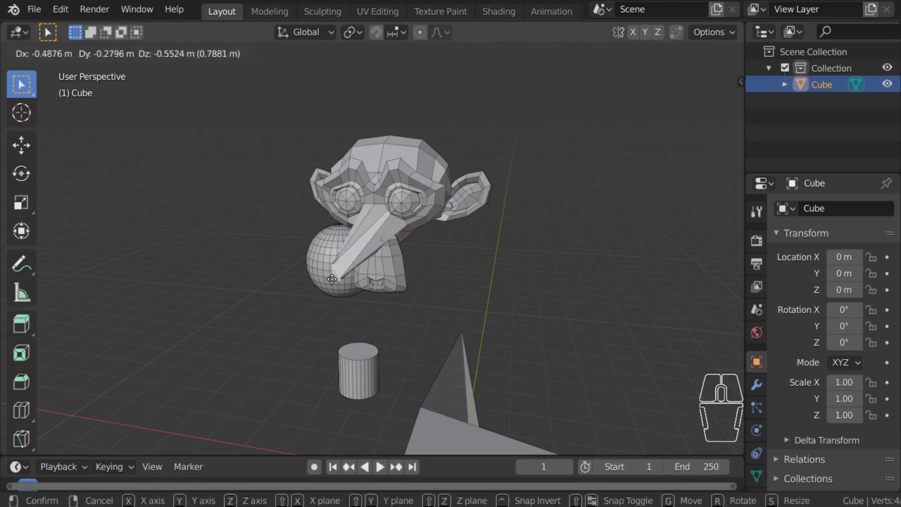
click(360, 190)
key(g)
click(407, 181)
key(r)
click(398, 162)
key(s)
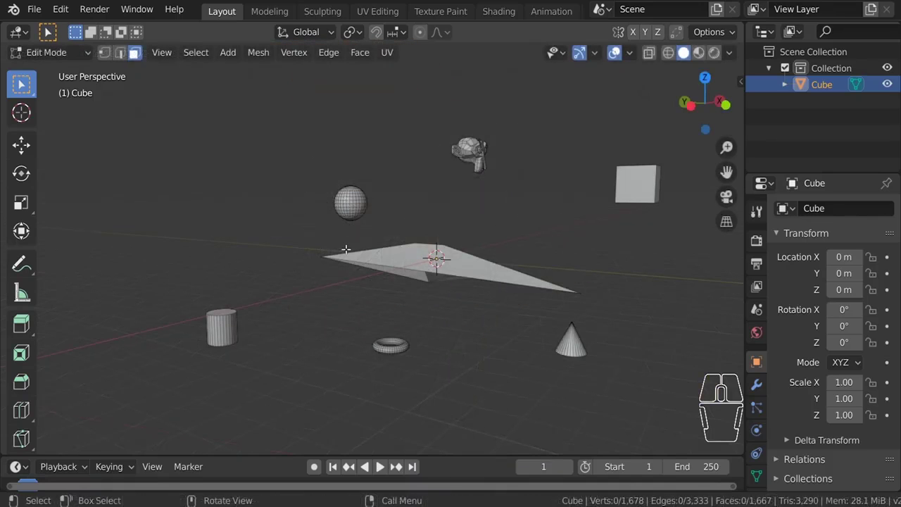
Step: Activate the Select Box tool and box-select the sphere
scroll(345, 236, up, 3)
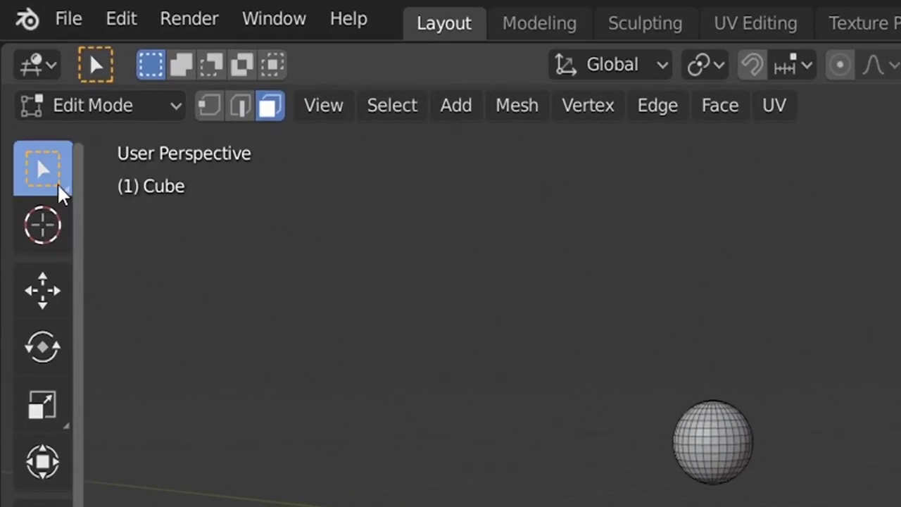
click(43, 189)
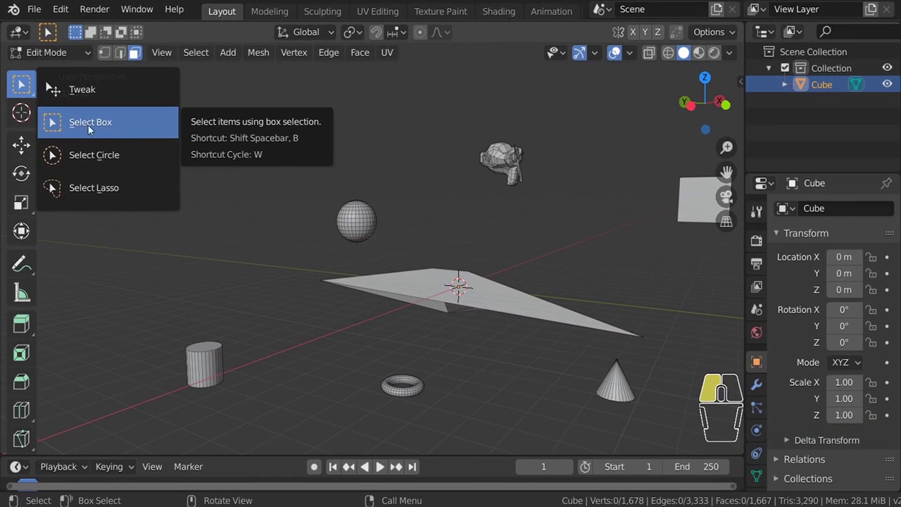
click(92, 123)
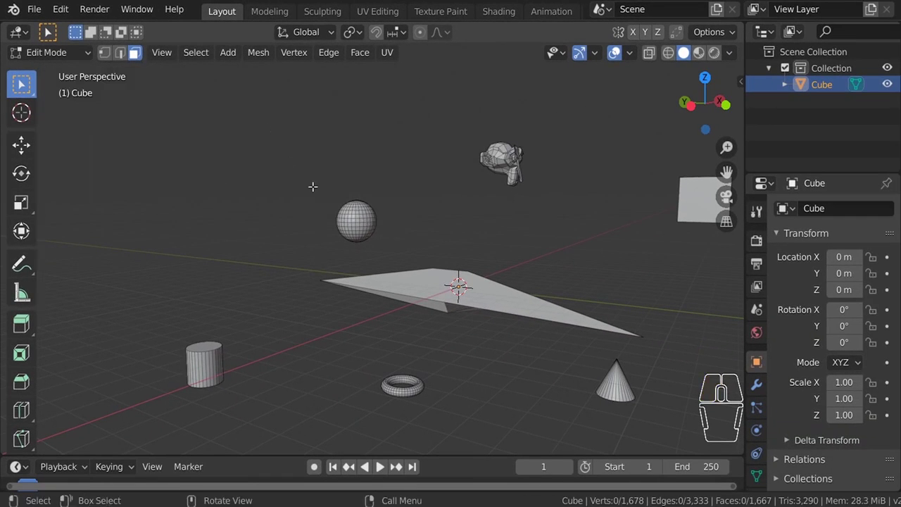
drag(315, 181, 403, 265)
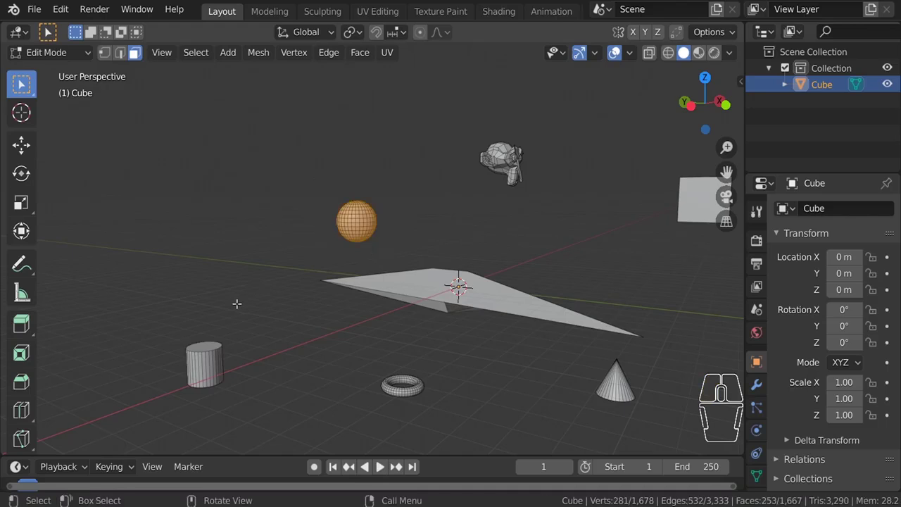
Step: Box-select all the shapes at once and inspect the selection from the opposite side
middle_drag(242, 310, 460, 321)
drag(369, 206, 468, 313)
scroll(399, 269, up, 1)
scroll(358, 272, down, 4)
middle_drag(357, 272, 124, 156)
drag(194, 150, 480, 370)
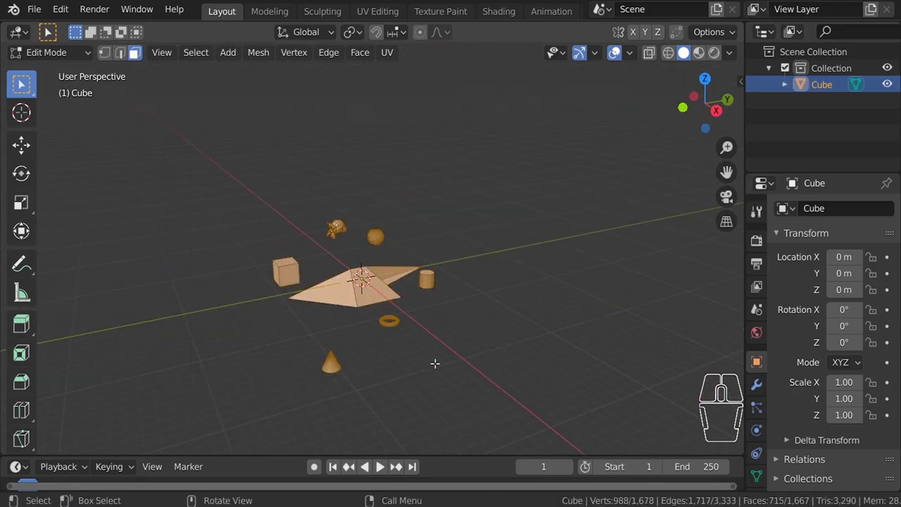
middle_drag(235, 277, 360, 223)
scroll(387, 237, up, 5)
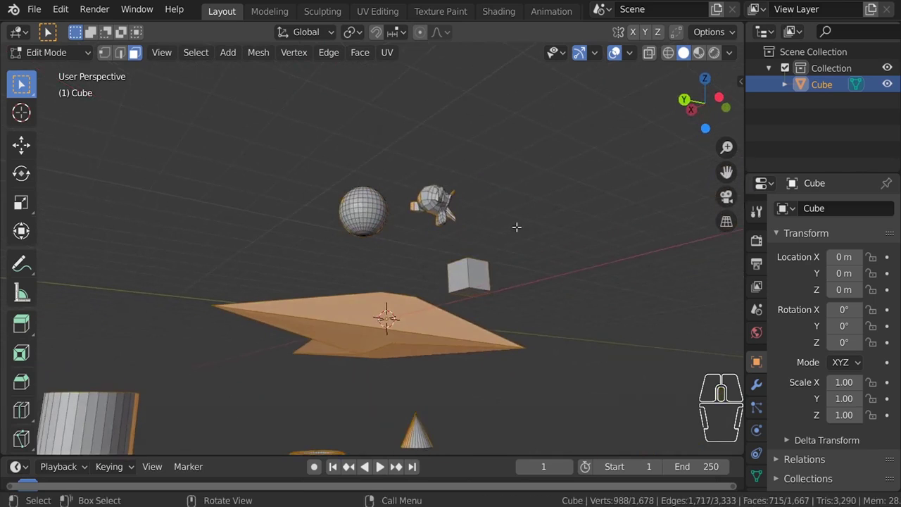
Step: Clear the selection of all the shapes
scroll(467, 253, down, 5)
middle_drag(467, 254, 515, 255)
key(alt+a)
scroll(507, 273, up, 2)
middle_drag(300, 272, 428, 287)
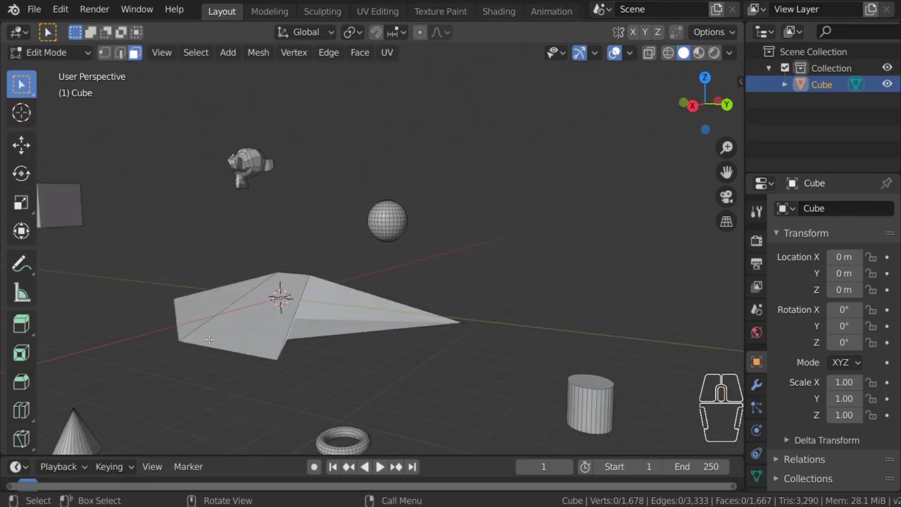
Step: Switch X-ray display on and back off to compare the shapes
scroll(430, 292, down, 4)
shift+middle_drag(430, 292, 420, 300)
click(650, 53)
click(650, 54)
scroll(539, 205, up, 5)
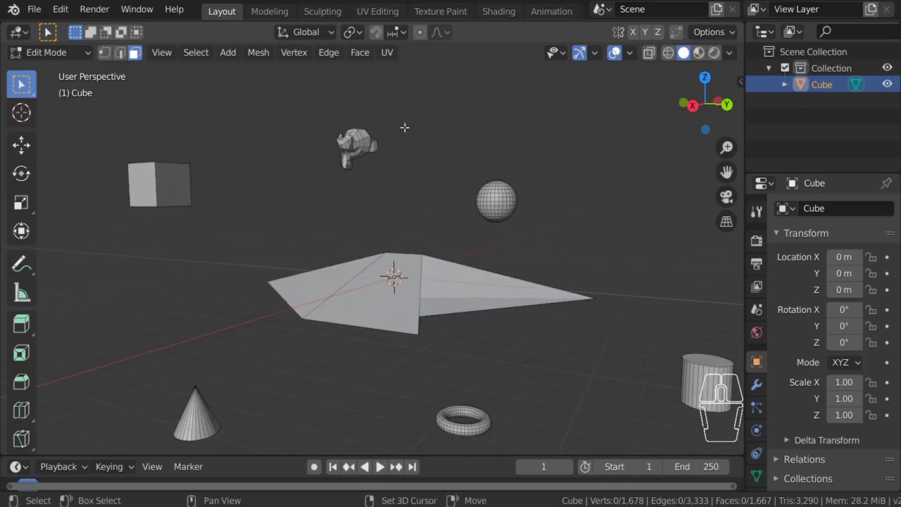
Step: Undo the recent deformations of the monkey head's face
shift+middle_drag(228, 207, 335, 275)
scroll(420, 262, up, 5)
shift+middle_drag(505, 195, 300, 286)
scroll(429, 282, up, 2)
middle_drag(428, 281, 374, 280)
key(ctrl+z)
key(ctrl+z)
key(ctrl+z)
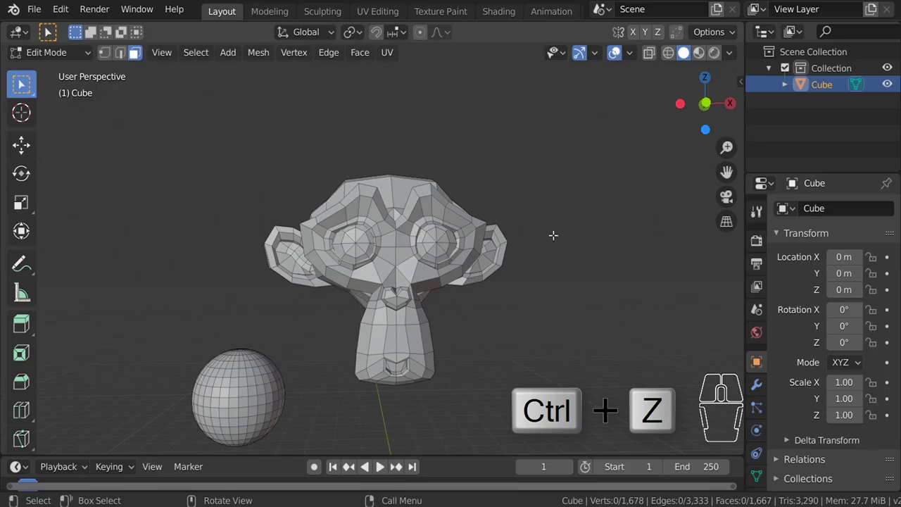
Step: Turn on X-ray display and select the narrow face at the top of the monkey head by its centre dot
click(654, 52)
scroll(537, 238, up, 2)
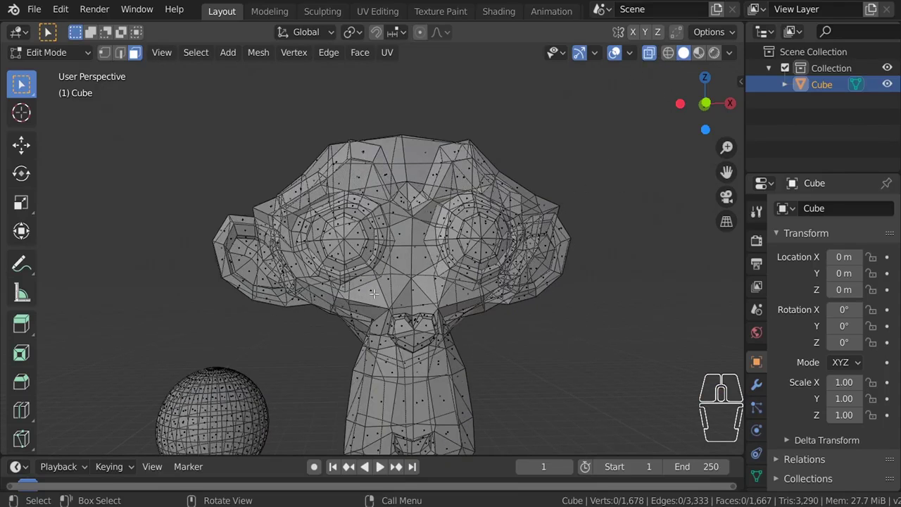
middle_drag(480, 355, 411, 220)
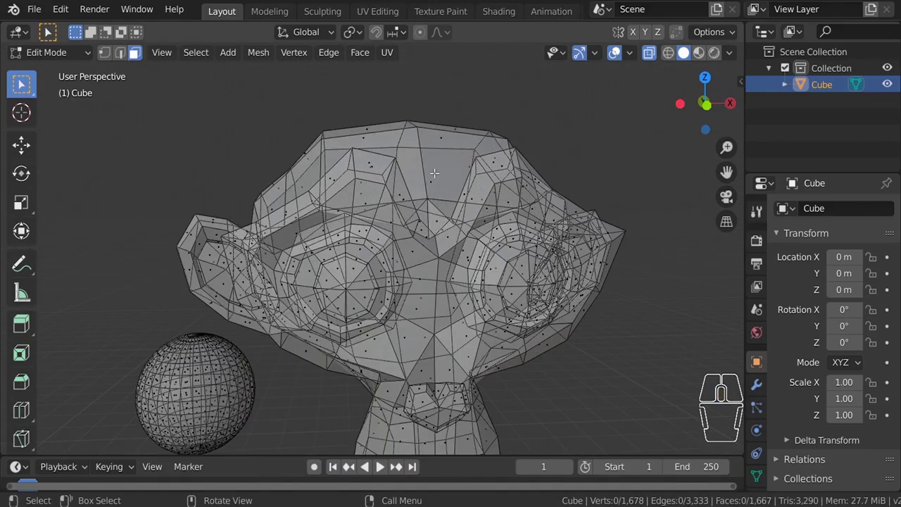
scroll(434, 173, up, 5)
shift+middle_drag(415, 169, 396, 249)
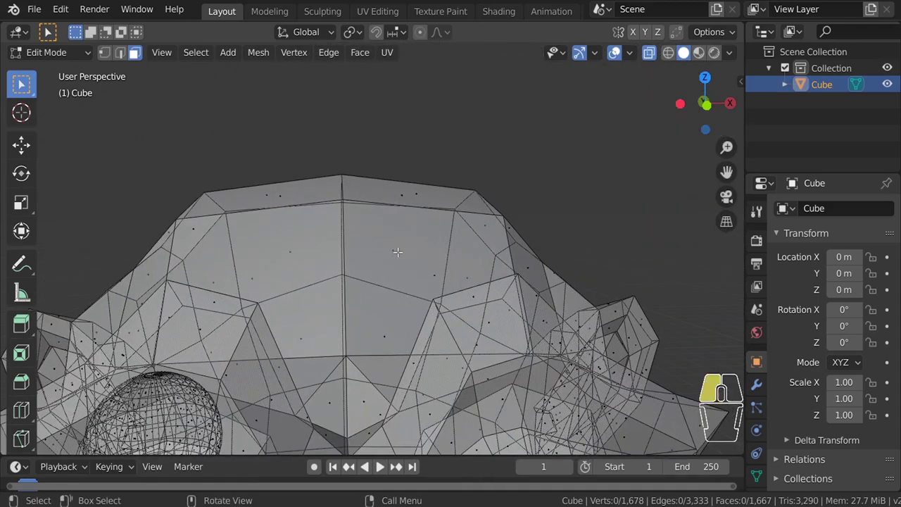
click(397, 251)
click(401, 194)
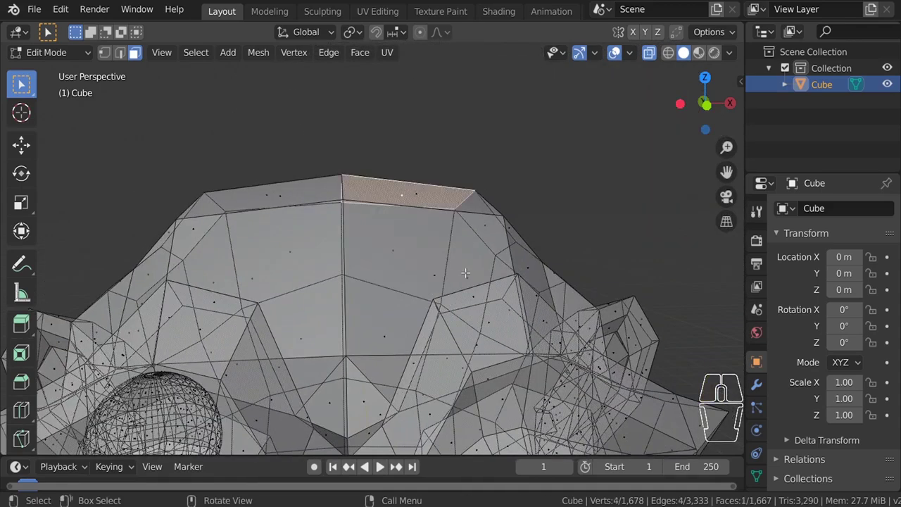
Step: Select the large forehead face of the monkey head by its centre dot instead
click(468, 275)
click(396, 244)
click(399, 254)
click(401, 264)
click(404, 272)
scroll(404, 273, down, 5)
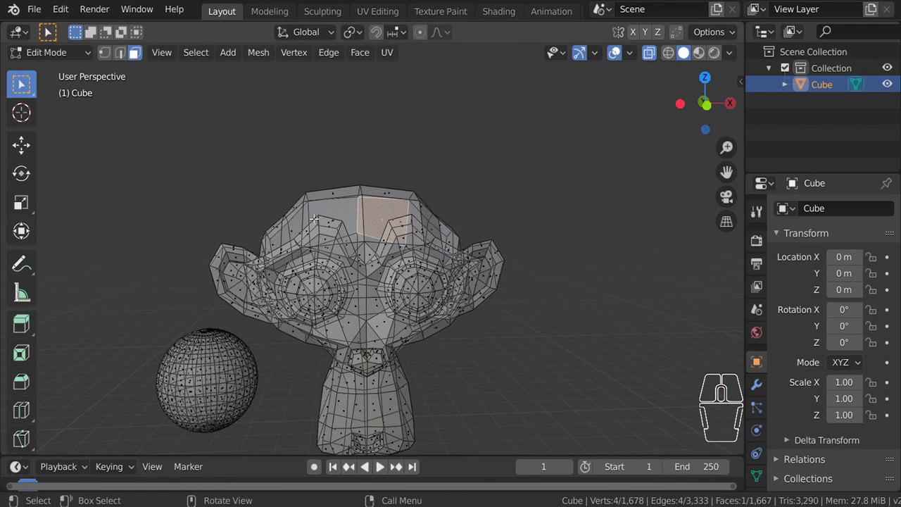
Step: Switch to edge selection and select an edge beside the monkey head's nose
click(120, 53)
middle_drag(358, 299, 437, 331)
click(437, 330)
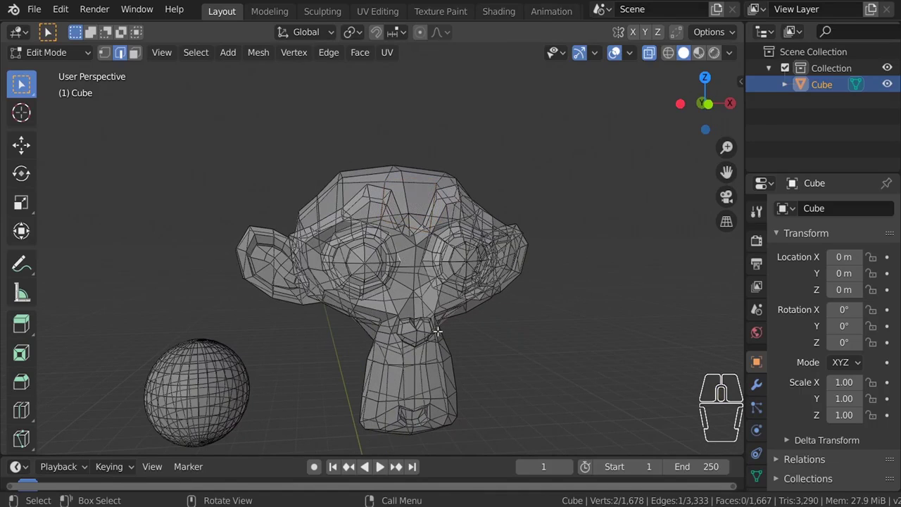
Step: In vertex selection, box-select the whole monkey head, scale it up to several times its size, and deselect it
click(105, 53)
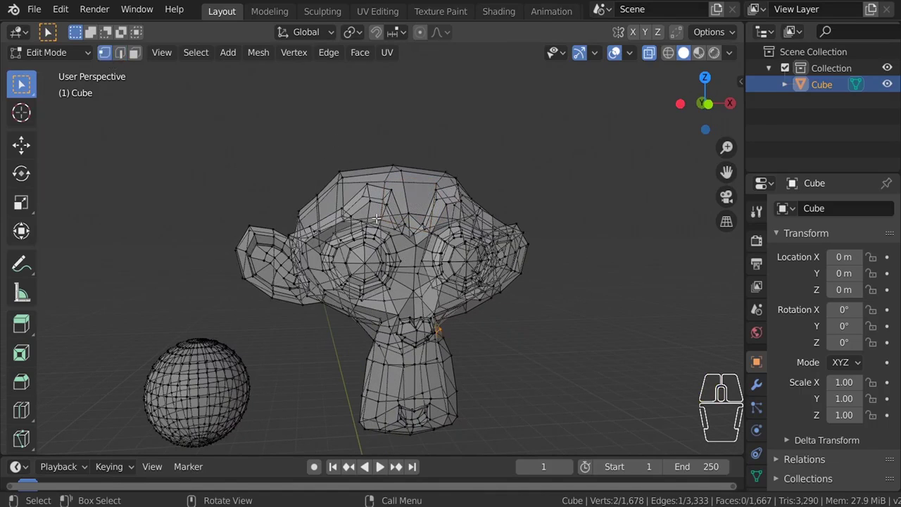
scroll(516, 198, down, 5)
middle_drag(516, 198, 493, 237)
drag(310, 179, 522, 375)
middle_drag(513, 179, 332, 282)
key(s)
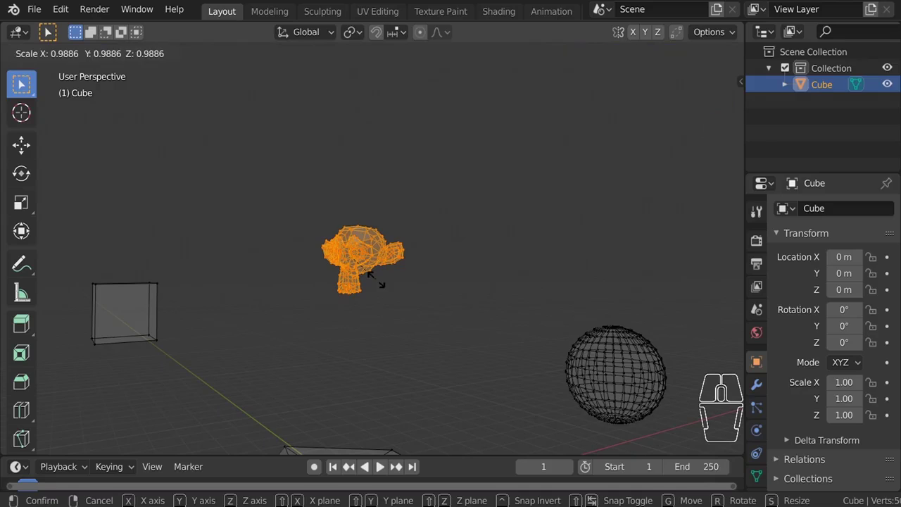
click(462, 326)
middle_drag(461, 326, 539, 323)
scroll(451, 306, down, 4)
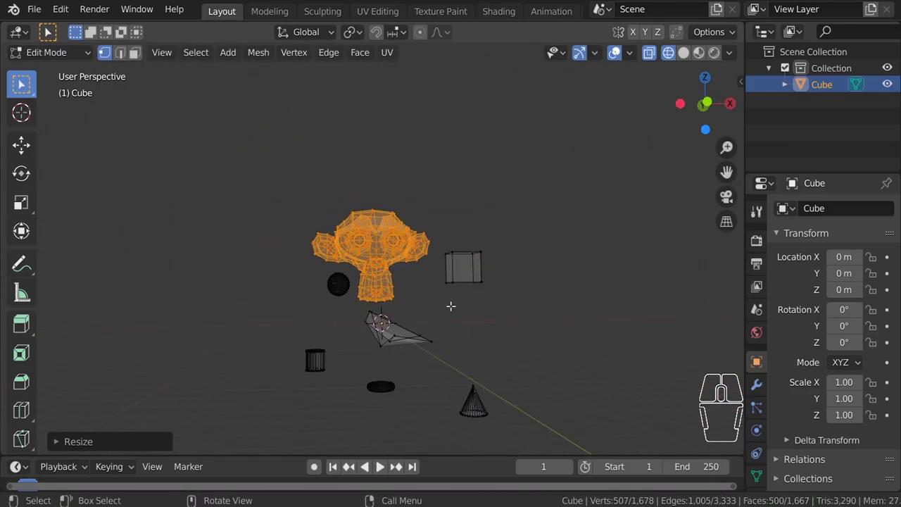
key(alt+a)
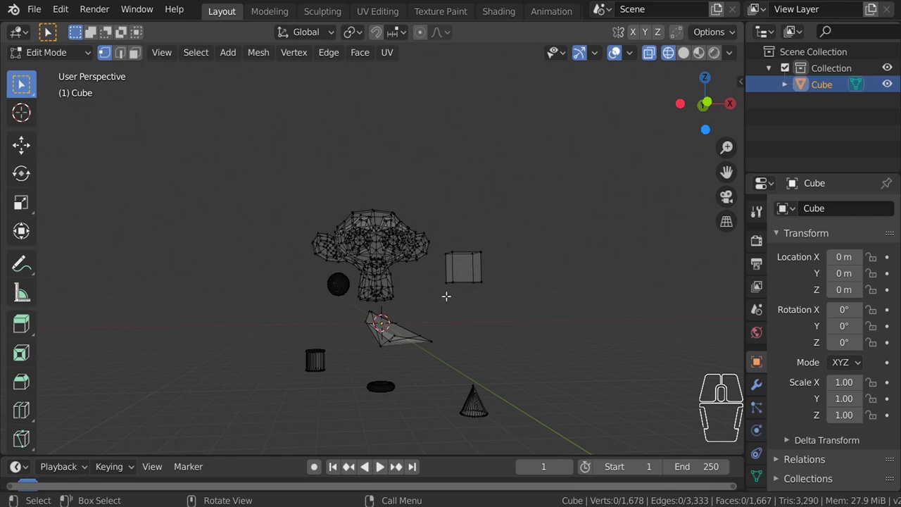
Step: Toggle the viewport repeatedly between wireframe and solid shading to compare both displays
key(shift+z)
scroll(446, 296, up, 4)
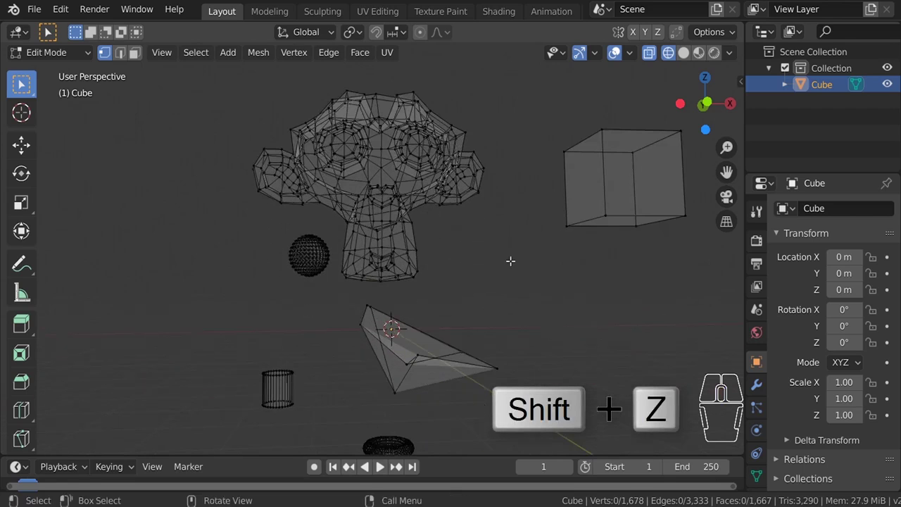
key(shift+z)
key(shift+z)
key(shift+z)
key(shift+z)
key(shift+z)
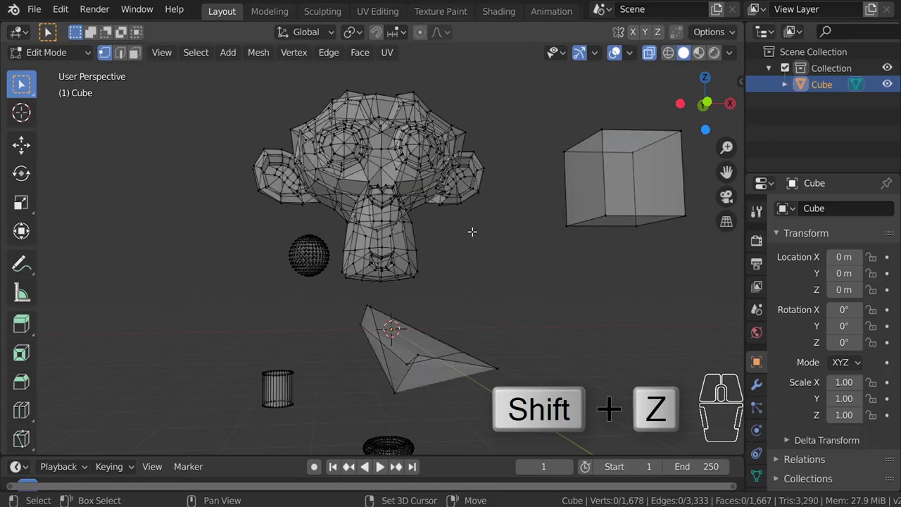
key(shift+z)
Step: Set the viewport to solid shading with X-ray off
click(648, 52)
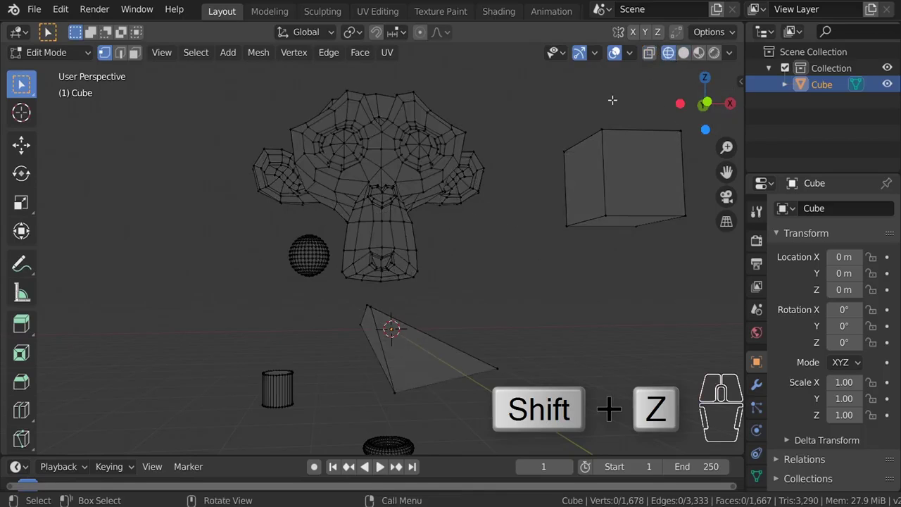
click(682, 53)
scroll(370, 282, down, 1)
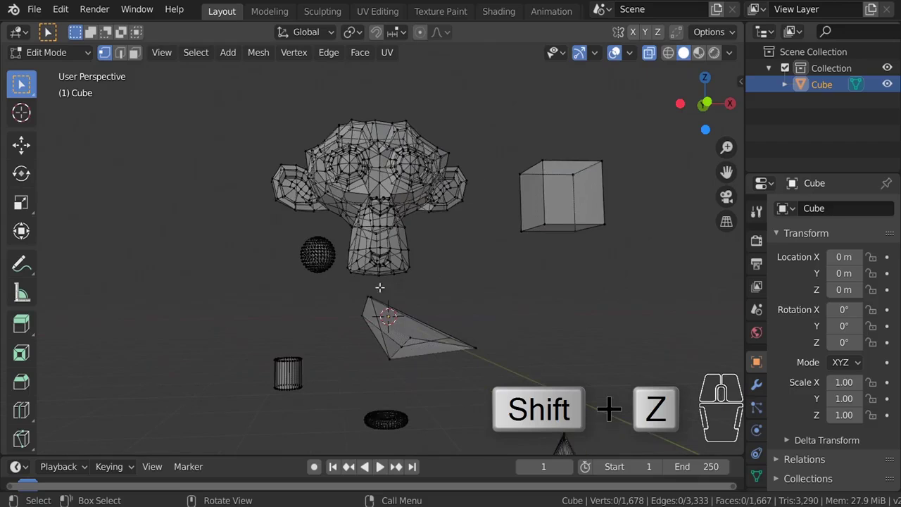
click(649, 54)
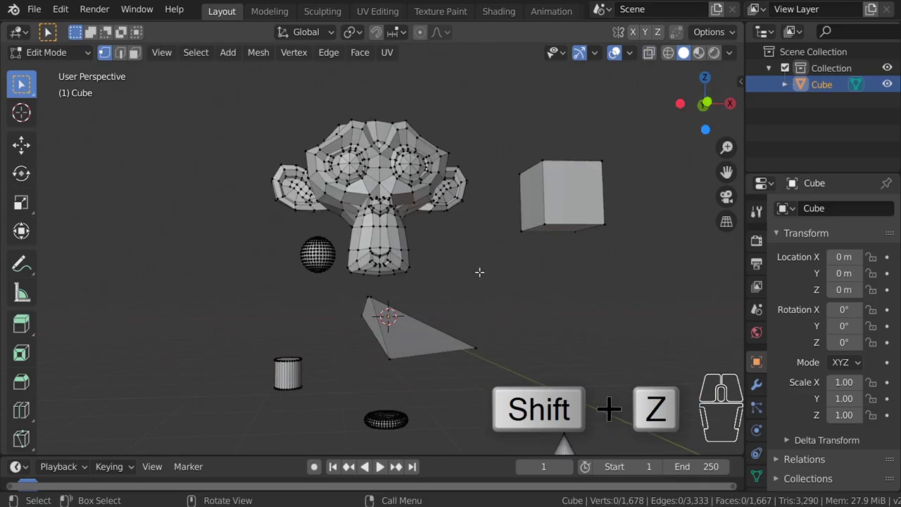
middle_drag(446, 286, 426, 276)
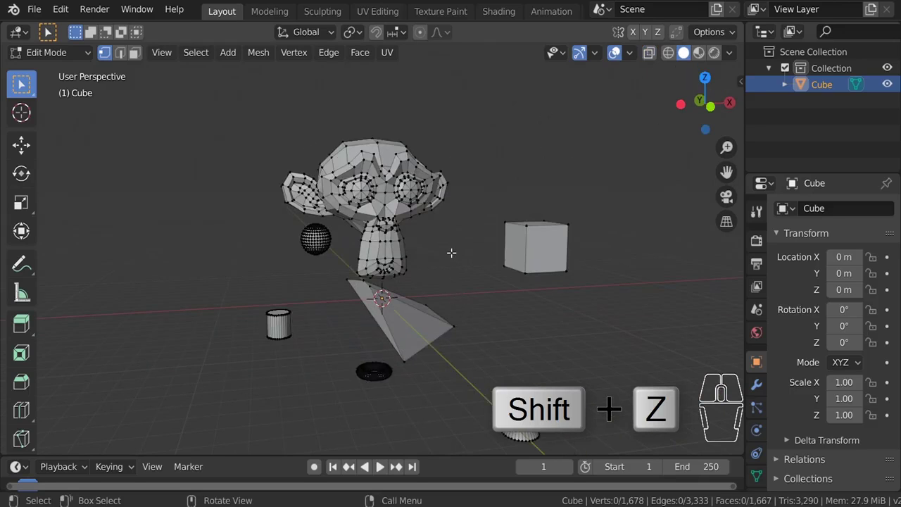
Step: Toggle between solid and wireframe shading, ending in see-through wireframe
key(shift+z)
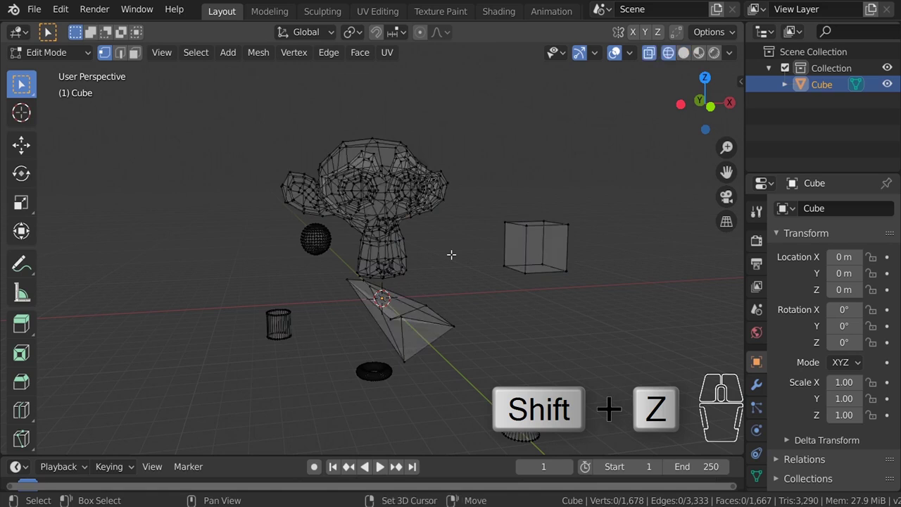
key(shift+z)
key(shift+z)
key(shift+z)
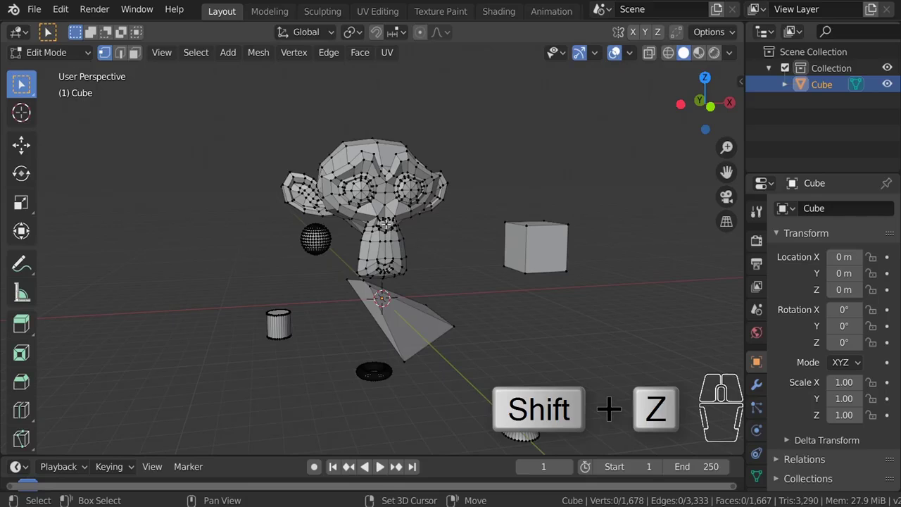
key(shift+z)
key(shift+z)
key(shift+z)
Step: Box-select vertices through the mesh from two viewing angles, clearing the selection each time
ctrl+middle_drag(458, 317, 545, 255)
shift+middle_drag(508, 143, 373, 142)
drag(353, 102, 498, 355)
middle_drag(457, 279, 493, 205)
click(493, 204)
drag(324, 123, 490, 278)
click(519, 208)
Step: Box-select the upper part of the sphere in wireframe and clear the selection
middle_drag(525, 217, 384, 304)
middle_drag(299, 276, 382, 234)
shift+middle_drag(306, 256, 386, 249)
scroll(392, 280, up, 2)
scroll(355, 275, up, 4)
scroll(359, 255, down, 2)
drag(275, 136, 450, 280)
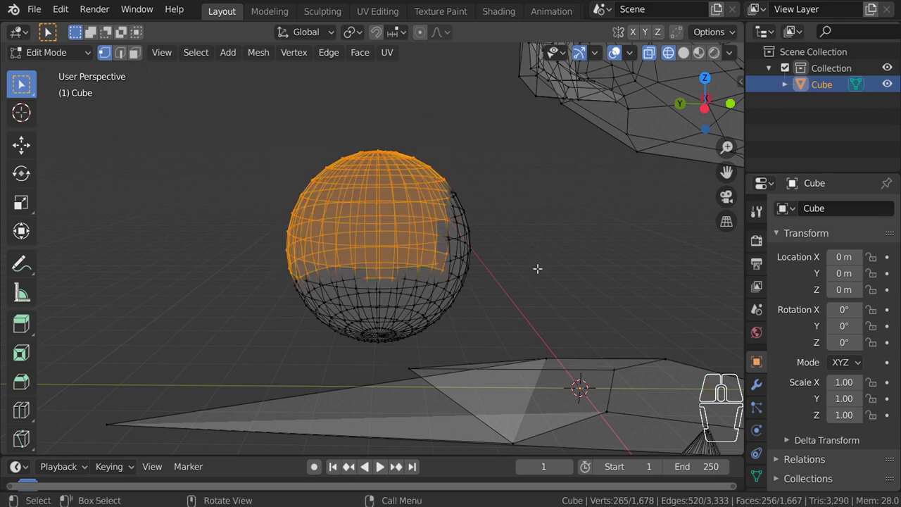
click(537, 268)
Step: Box-select several different patches of vertices on the sphere from changing angles
middle_drag(538, 268, 473, 251)
drag(578, 230, 443, 251)
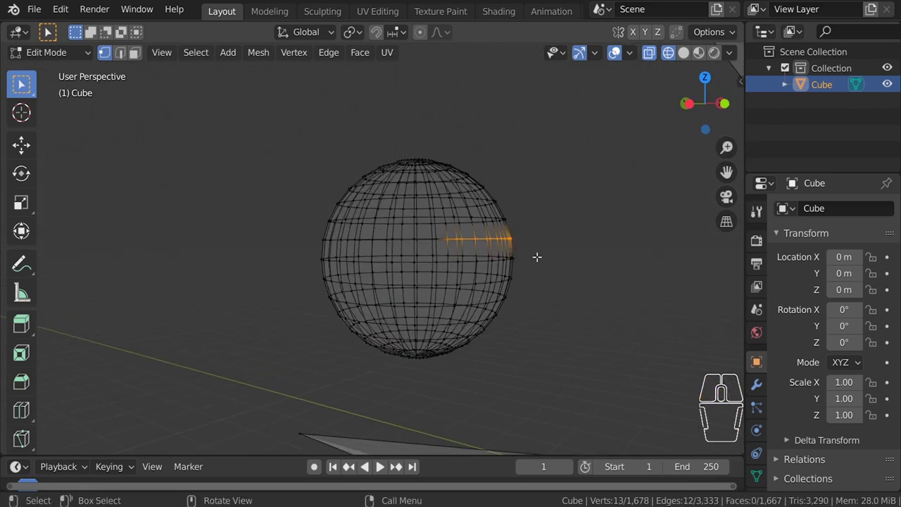
drag(553, 402, 405, 148)
middle_drag(585, 271, 411, 184)
drag(362, 150, 397, 218)
middle_drag(402, 267, 200, 124)
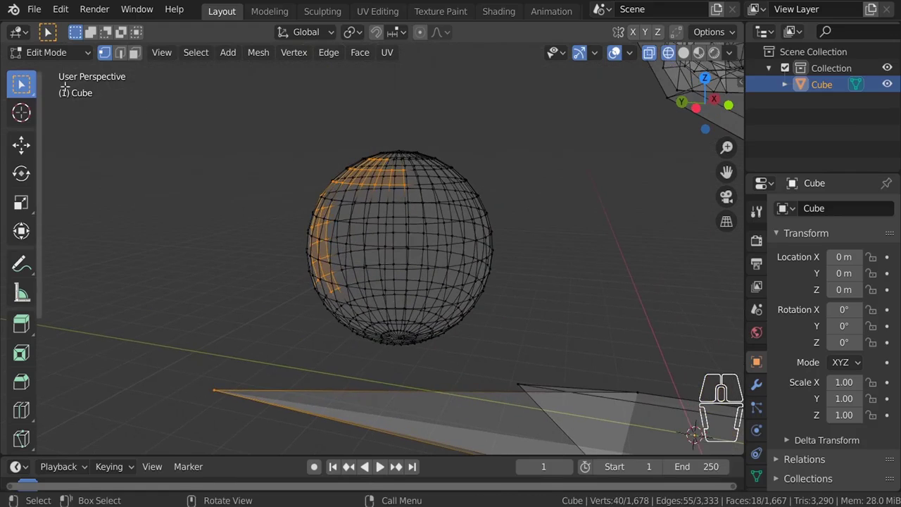
Step: Change the selection tool to Select Circle and clear the current selection
click(29, 85)
key(w)
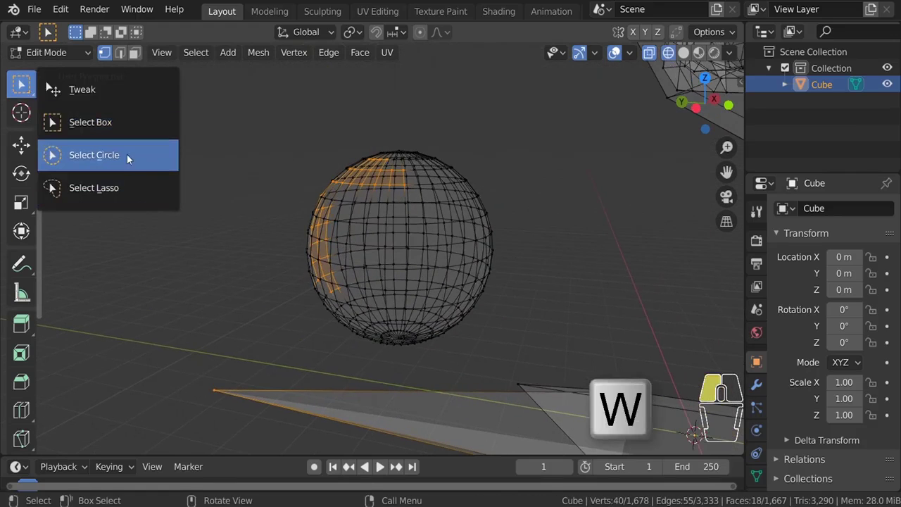
click(168, 155)
click(254, 116)
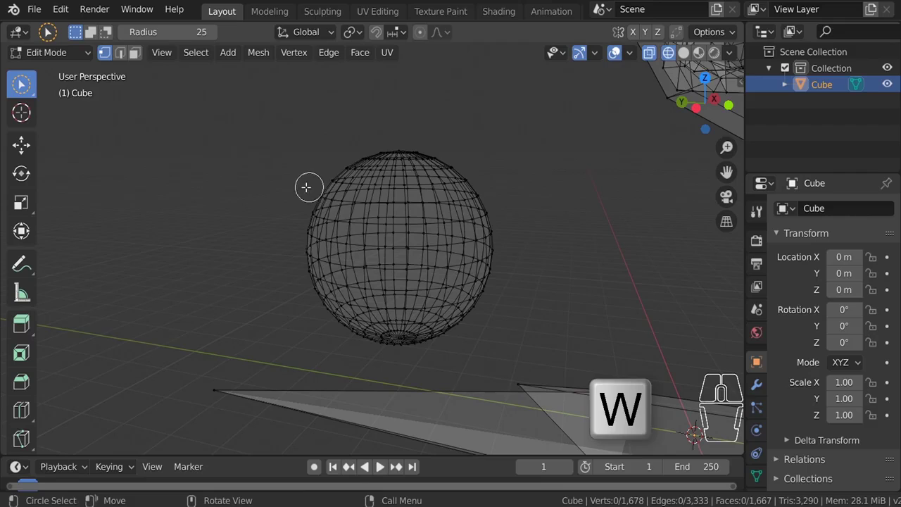
Step: Cycle through all the selection tools until Select Circle is active again
key(w)
key(w)
key(w)
key(w)
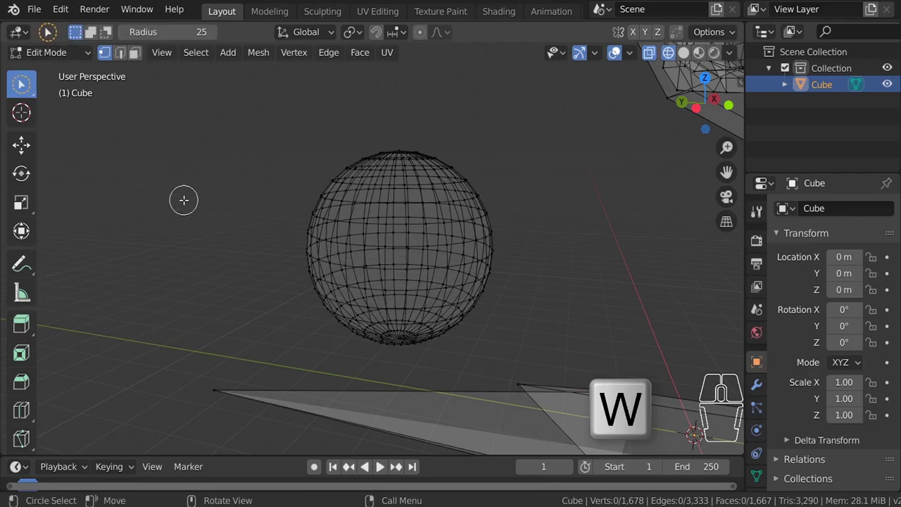
Step: Paint a circle selection over the sphere's vertices, adjust the brush radius and extend the selection across the surrounding meshes
mouse_move(356, 227)
mouse_down()
mouse_move(342, 281)
mouse_move(432, 277)
mouse_move(415, 233)
mouse_move(394, 246)
mouse_move(376, 211)
mouse_move(355, 204)
mouse_move(404, 204)
mouse_move(419, 193)
mouse_up()
click(180, 32)
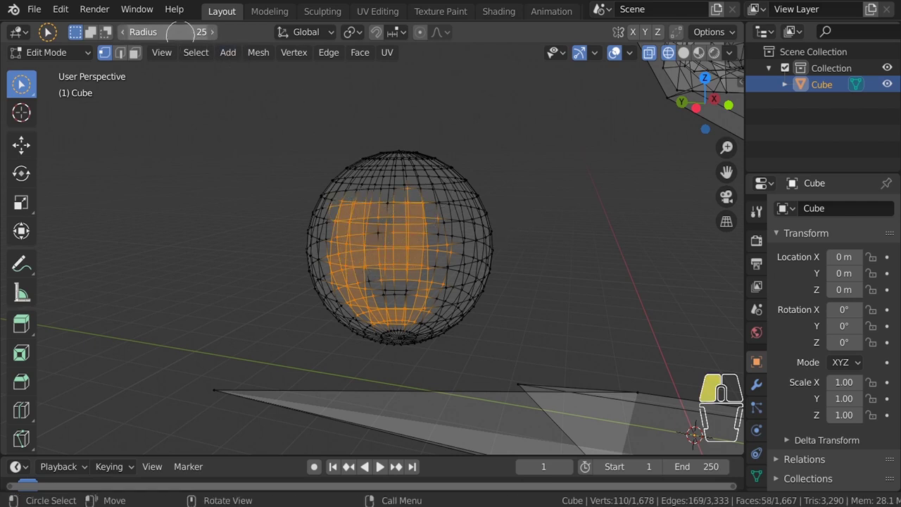
drag(180, 32, 204, 31)
mouse_move(459, 242)
mouse_down()
mouse_move(368, 185)
mouse_move(367, 328)
mouse_move(413, 352)
mouse_move(438, 285)
mouse_move(483, 237)
mouse_up()
mouse_move(483, 238)
middle_down()
mouse_move(502, 266)
mouse_move(486, 317)
middle_up()
mouse_move(485, 317)
mouse_down()
mouse_move(472, 370)
mouse_move(535, 141)
mouse_move(577, 236)
mouse_move(326, 219)
mouse_move(309, 208)
mouse_up()
Step: Switch to Select Lasso, lasso several irregular regions of the meshes from changing angles and clear the selection
key(w)
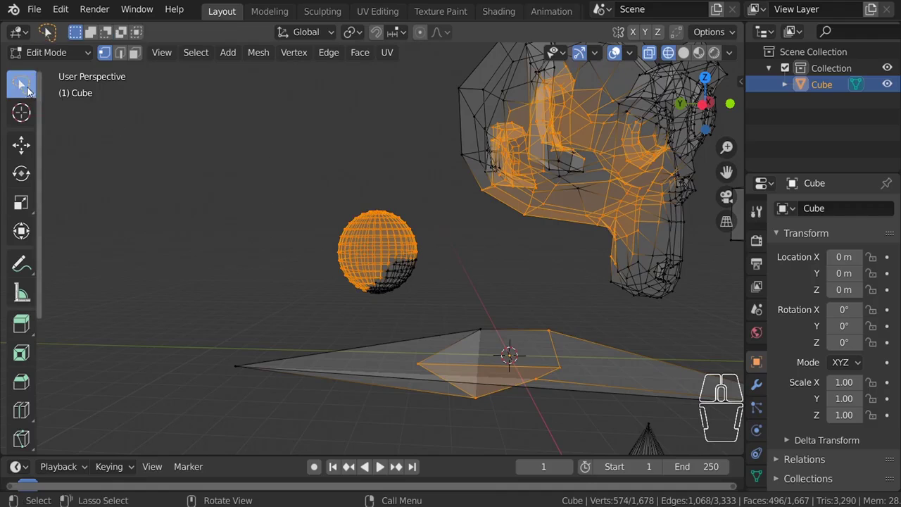
mouse_move(424, 163)
middle_down()
mouse_move(418, 204)
mouse_move(489, 209)
mouse_move(489, 224)
middle_up()
mouse_move(393, 136)
mouse_down()
mouse_move(284, 296)
mouse_move(593, 229)
mouse_move(373, 71)
mouse_move(391, 130)
mouse_up()
mouse_move(390, 130)
middle_down()
mouse_move(456, 185)
mouse_move(417, 211)
middle_up()
mouse_move(416, 211)
mouse_down()
mouse_move(469, 385)
mouse_move(331, 205)
mouse_move(341, 240)
mouse_up()
mouse_move(236, 83)
mouse_down()
mouse_move(279, 119)
mouse_move(243, 85)
mouse_up()
click(254, 266)
Step: Select the monkey head's main mesh and the entire cube with Select Linked
shift+middle_drag(254, 265, 330, 212)
scroll(331, 213, down, 4)
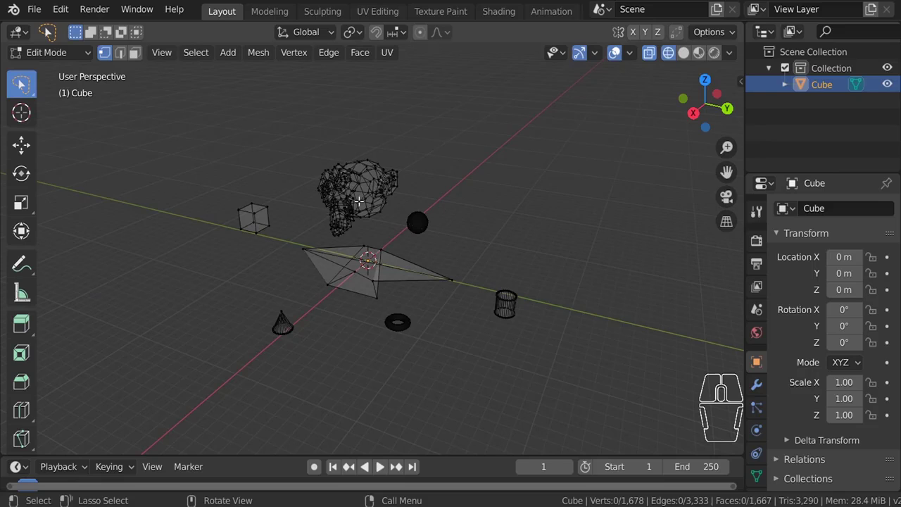
scroll(352, 203, up, 2)
scroll(326, 163, up, 5)
shift+middle_drag(326, 163, 458, 201)
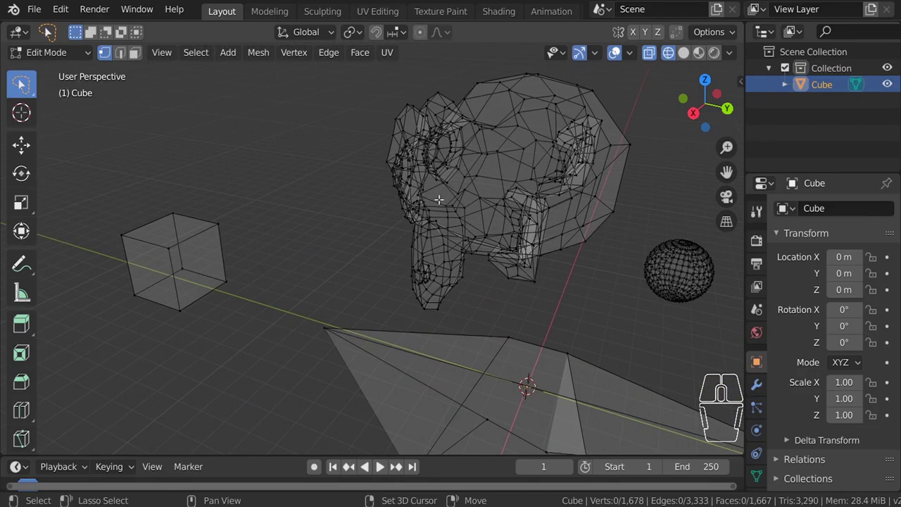
scroll(478, 220, down, 3)
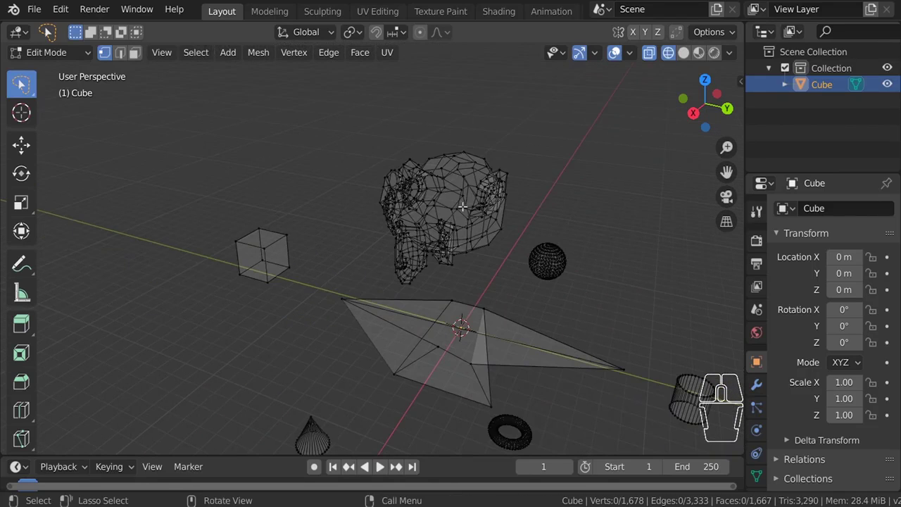
middle_drag(456, 222, 395, 183)
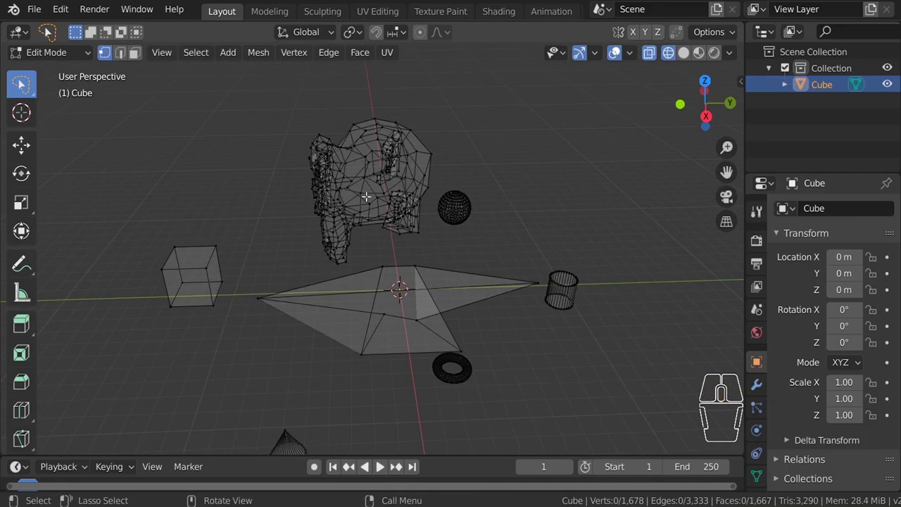
key(l)
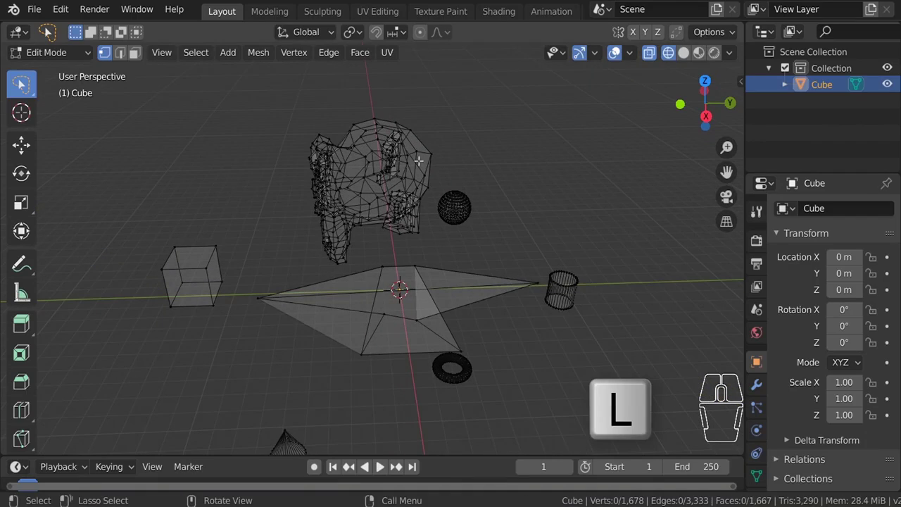
key(l)
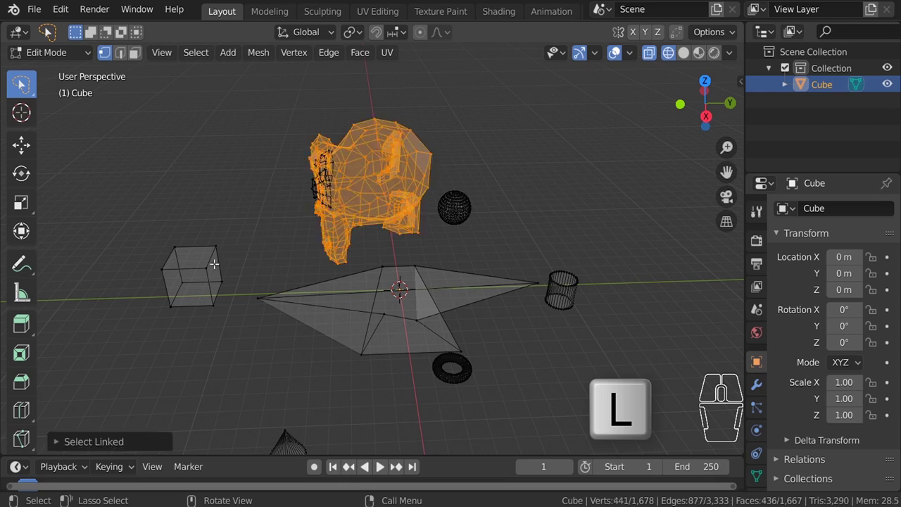
key(l)
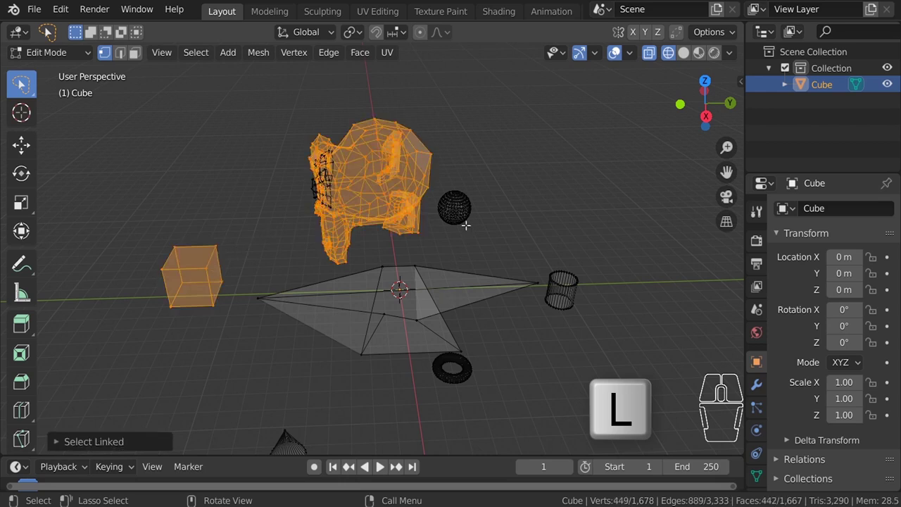
Step: Add the sphere, cylinder, torus and cone to the selection with Select Linked, and clear the selection
key(l)
key(l)
key(l)
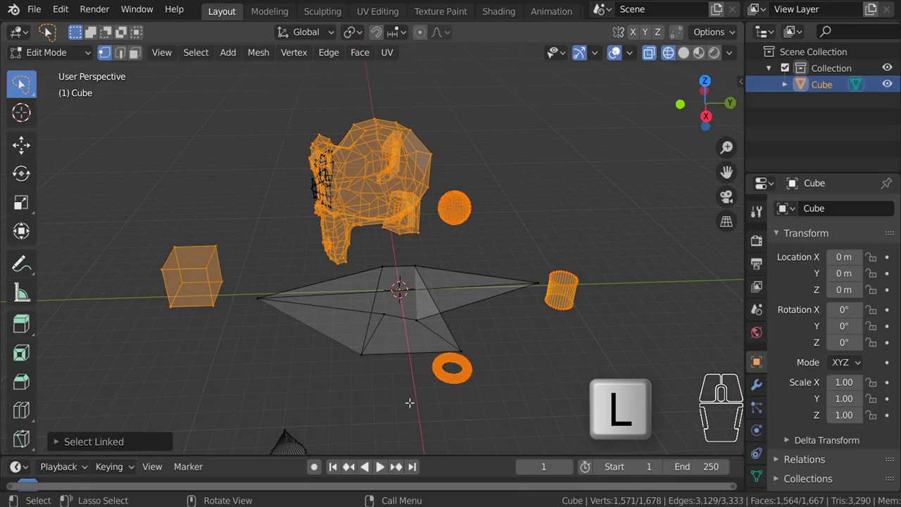
shift+middle_drag(398, 391, 309, 359)
key(l)
click(390, 362)
Step: Select all the geometry in the mesh and deselect everything again
shift+middle_drag(390, 361, 420, 328)
scroll(355, 308, down, 2)
middle_drag(355, 307, 489, 262)
key(a)
key(a)
scroll(493, 239, up, 1)
scroll(399, 262, down, 2)
middle_drag(399, 262, 427, 256)
key(alt+a)
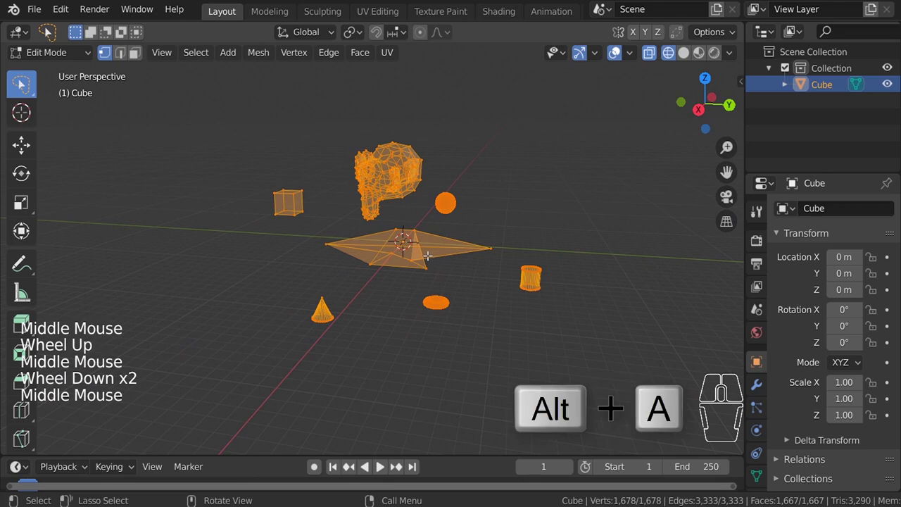
Step: Lasso-select one side of the cube, and change the selection tool to Select Box
scroll(346, 235, up, 3)
middle_drag(346, 235, 403, 260)
scroll(216, 195, down, 4)
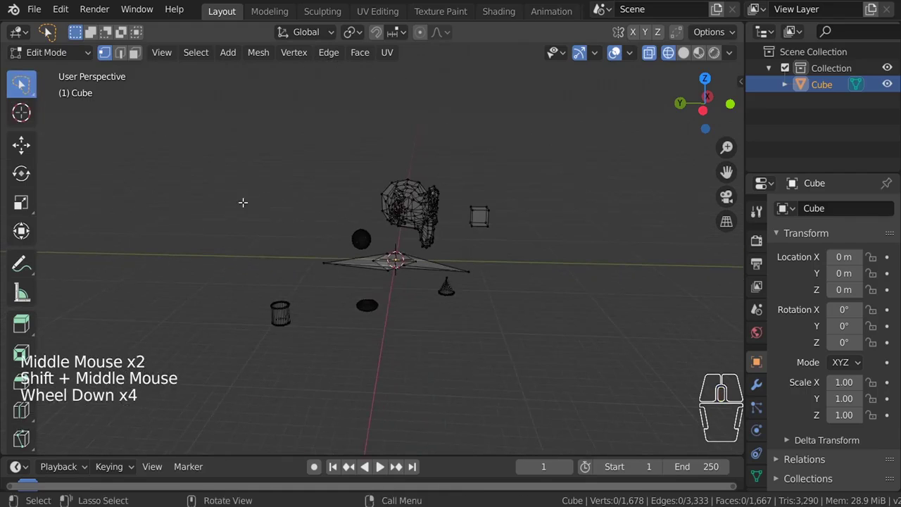
drag(381, 179, 443, 214)
drag(483, 190, 504, 264)
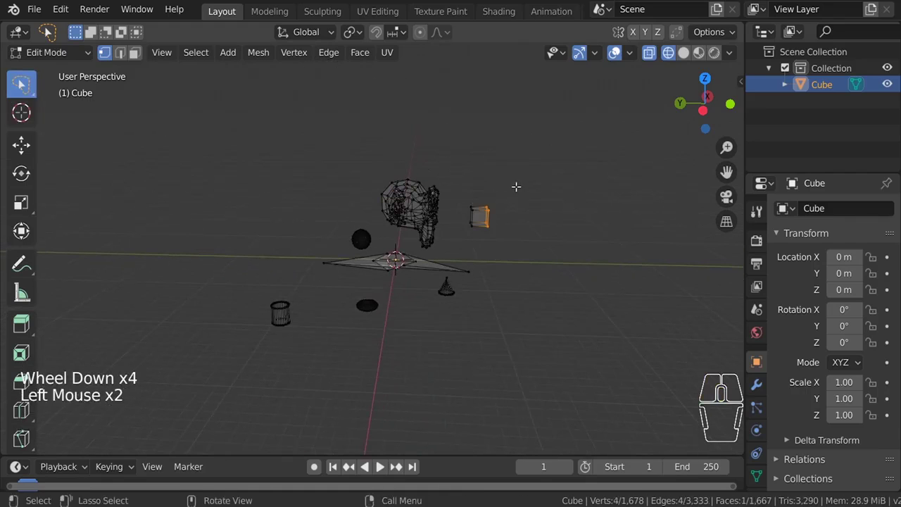
key(w)
key(w)
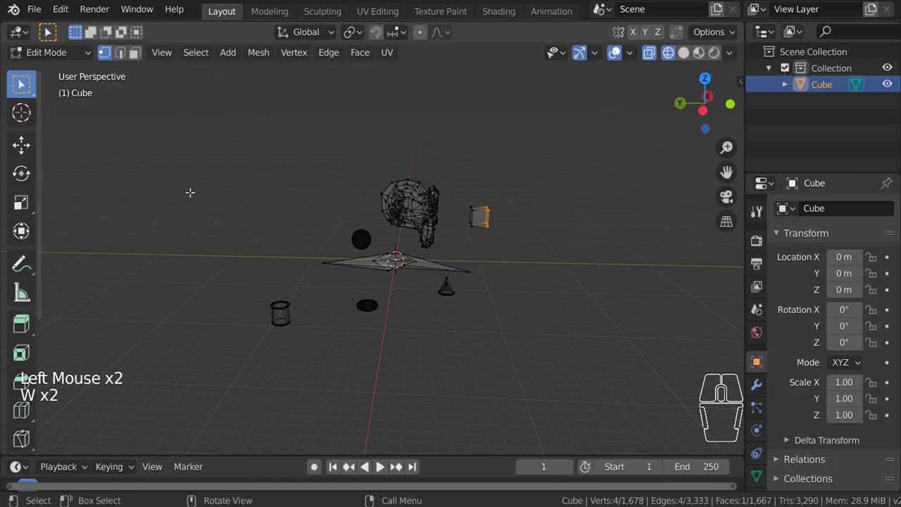
Step: Draw a selection box over part of the flat plane mesh and clear the selection
scroll(427, 281, up, 4)
scroll(415, 253, up, 3)
shift+middle_drag(426, 281, 413, 233)
scroll(503, 187, down, 4)
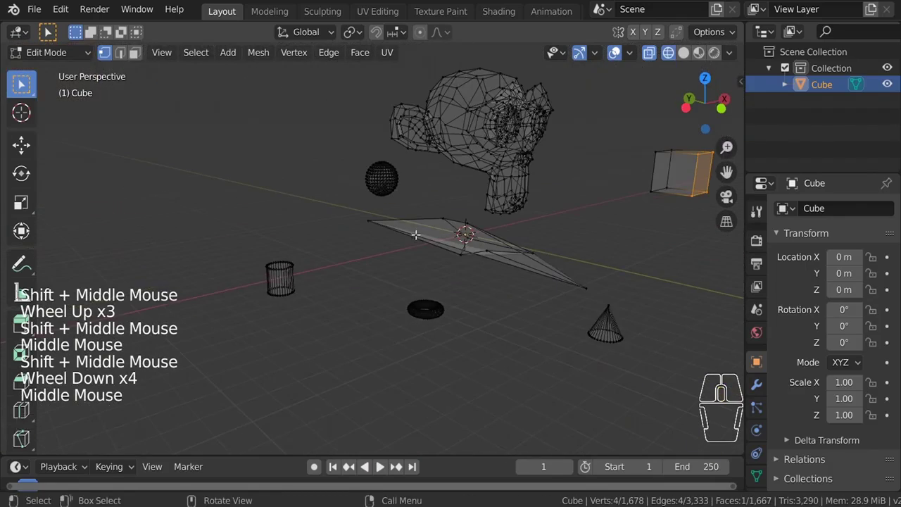
drag(507, 220, 533, 307)
click(549, 312)
click(535, 304)
click(521, 296)
Step: Toggle repeatedly between Object Mode and Edit Mode, ending in Edit Mode
key(Tab)
key(Tab)
key(Tab)
key(Tab)
key(Tab)
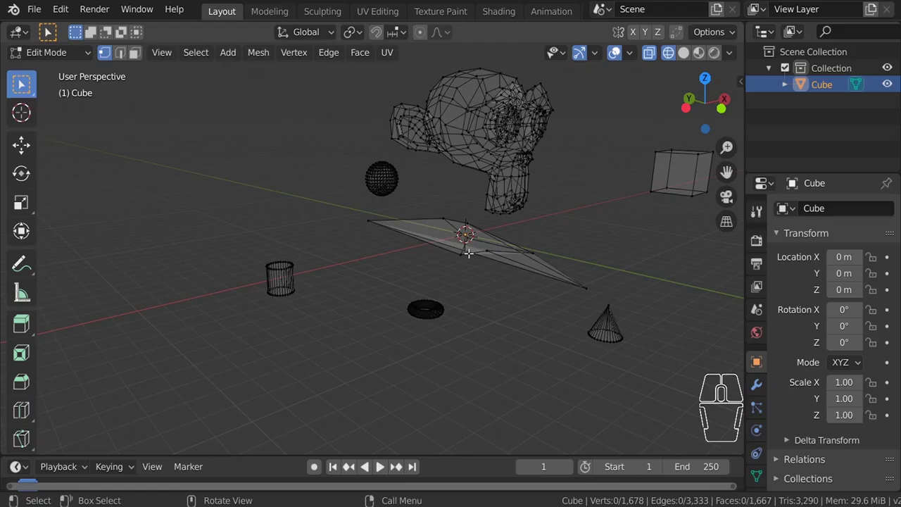
Step: Select the whole flat plane mesh at the origin as linked geometry and delete its vertices
key(l)
key(x)
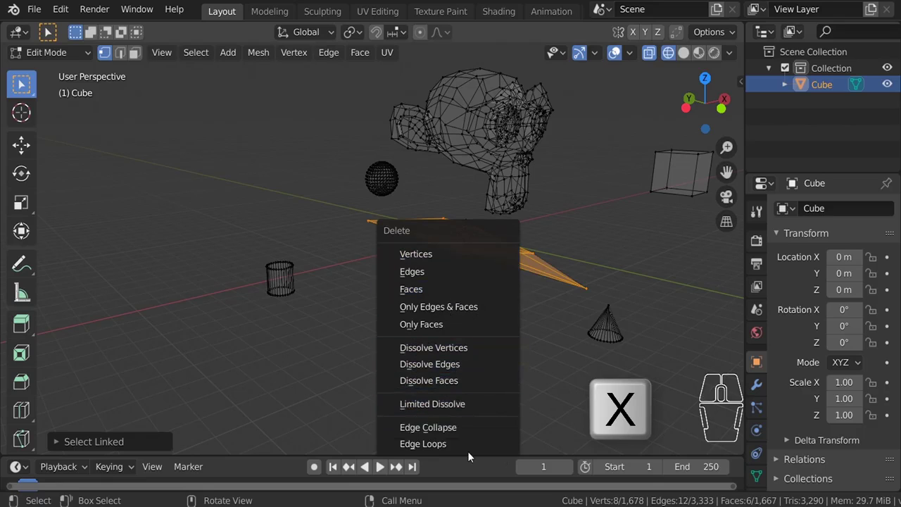
click(426, 254)
Step: Select the whole cube mesh as linked geometry and delete its vertices
scroll(465, 262, up, 2)
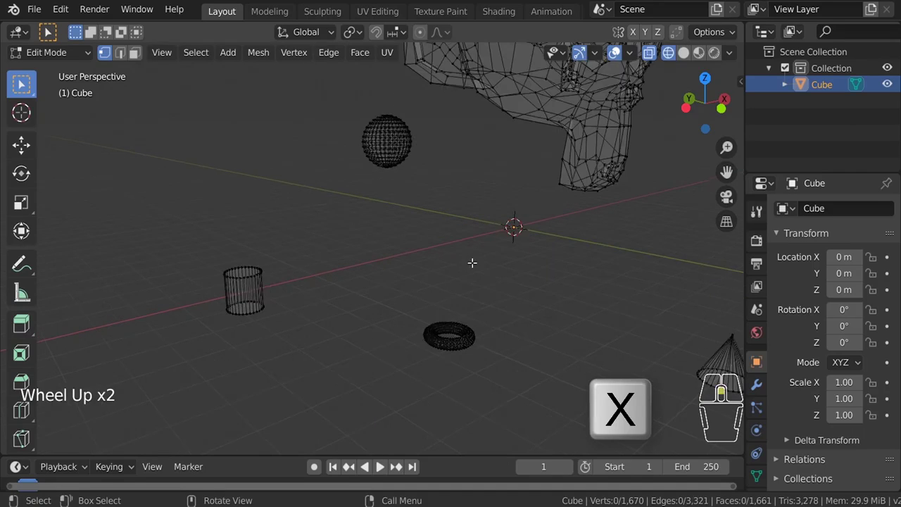
middle_drag(535, 278, 443, 260)
scroll(334, 275, down, 2)
middle_drag(443, 260, 478, 217)
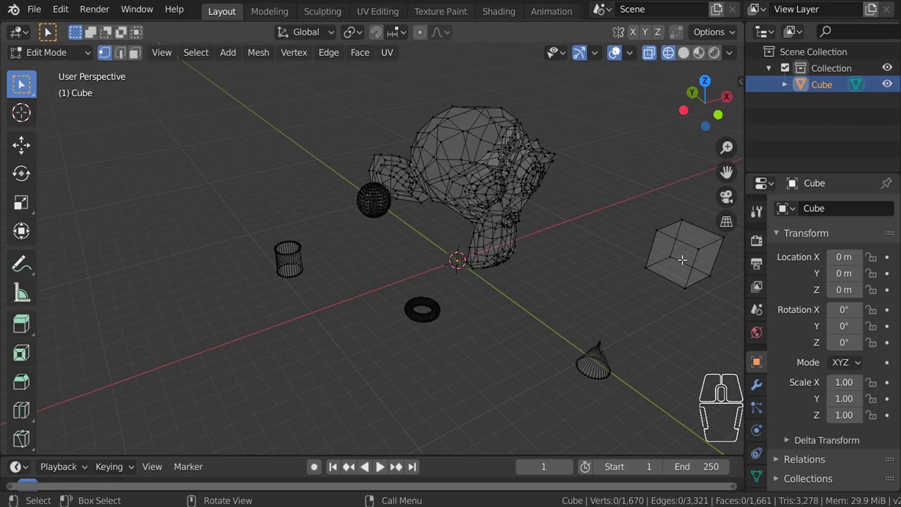
key(l)
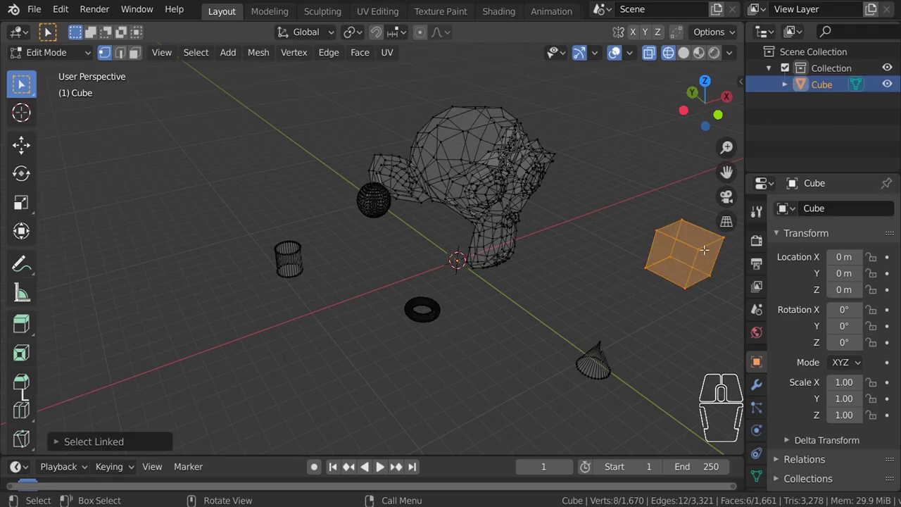
key(x)
click(686, 267)
Step: Return to Object Mode and switch the viewport from wireframe to solid display
middle_drag(669, 262, 436, 246)
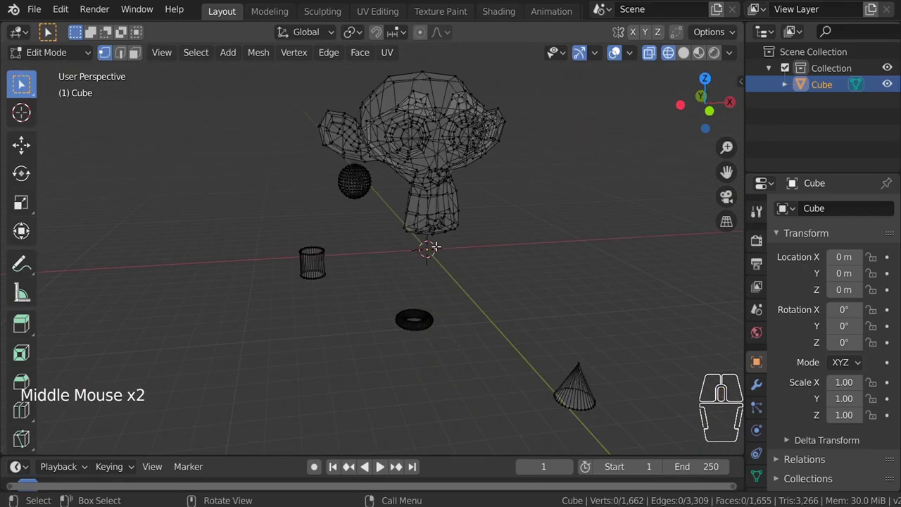
key(Tab)
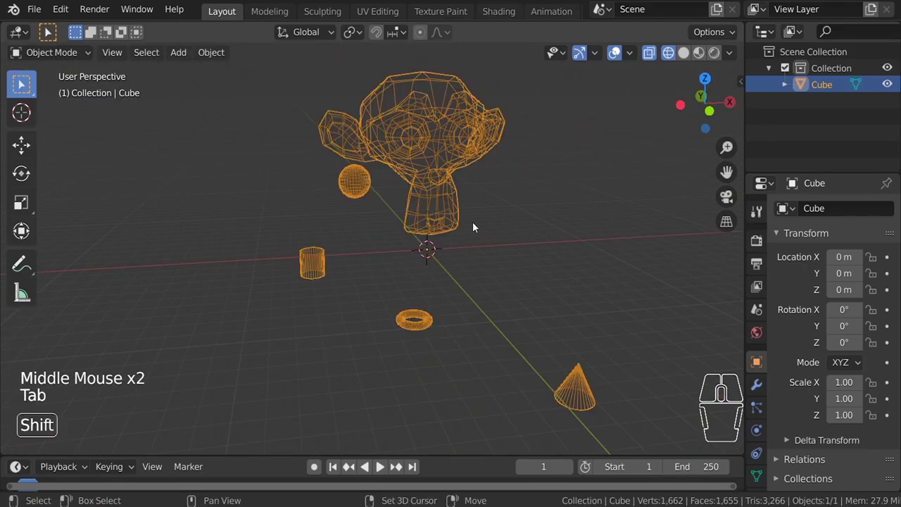
key(shift+z)
Step: Select the combined mesh object by its monkey head, inspect it from another angle and deselect it
click(498, 198)
middle_drag(497, 199, 358, 176)
click(266, 133)
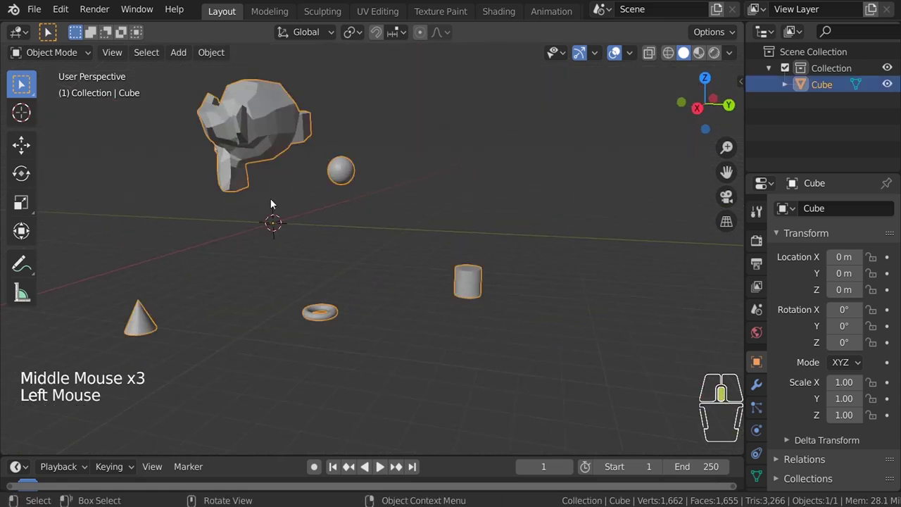
middle_drag(272, 201, 303, 204)
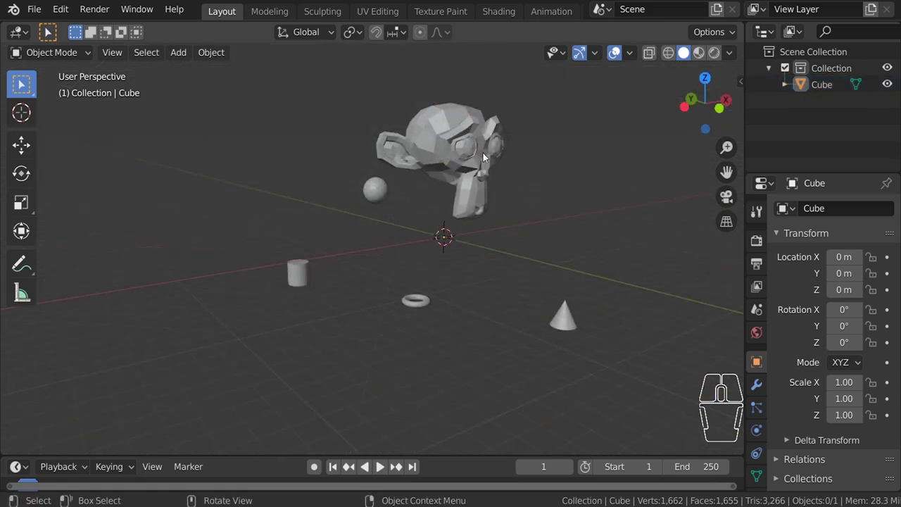
click(479, 150)
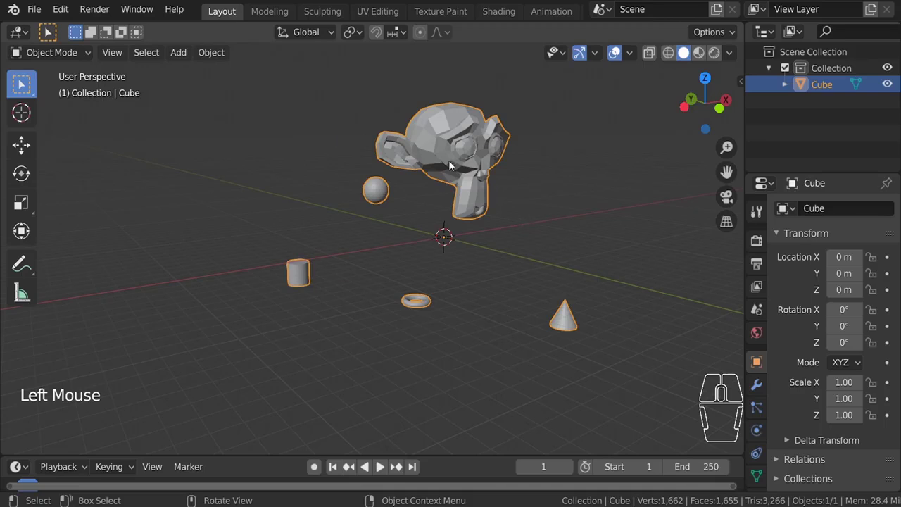
middle_drag(411, 210, 274, 246)
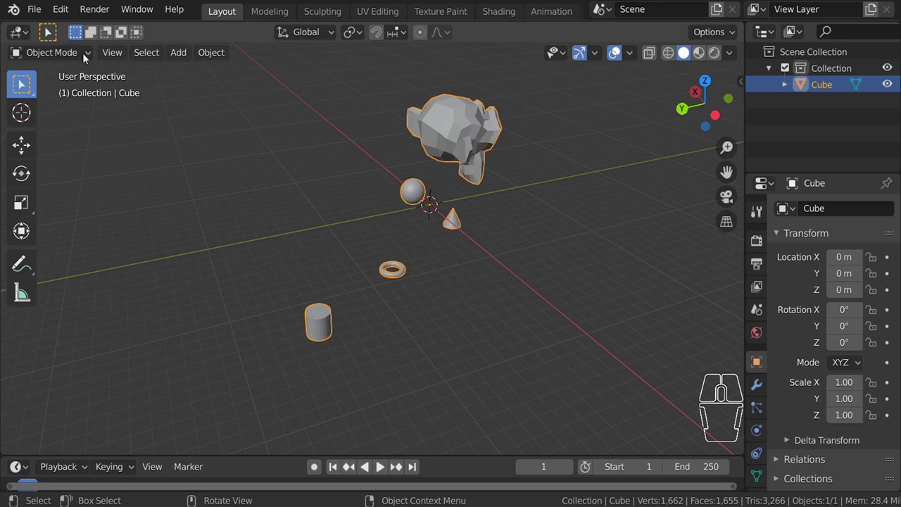
click(282, 203)
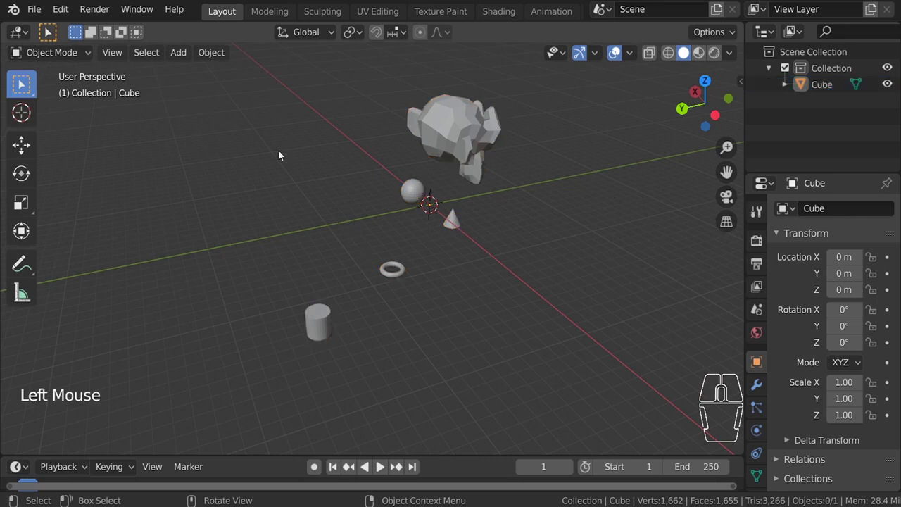
Step: Add an ico sphere as a separate object and move it to about X -6.4, Y -7.6, Z -5.2 m
key(shift+a)
mouse_move(278, 149)
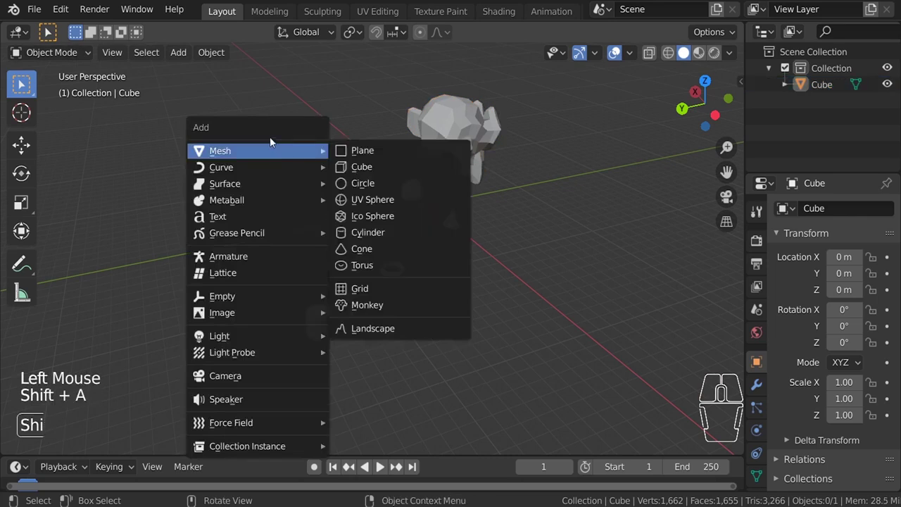
click(386, 219)
key(g)
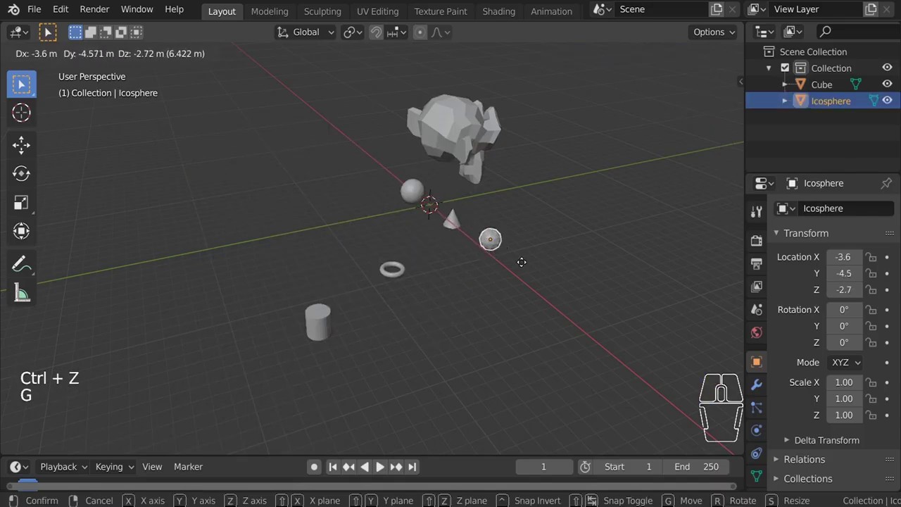
click(533, 249)
Step: Select the Cube object, switch the selection to the Icosphere object and enter Edit Mode on it
click(831, 86)
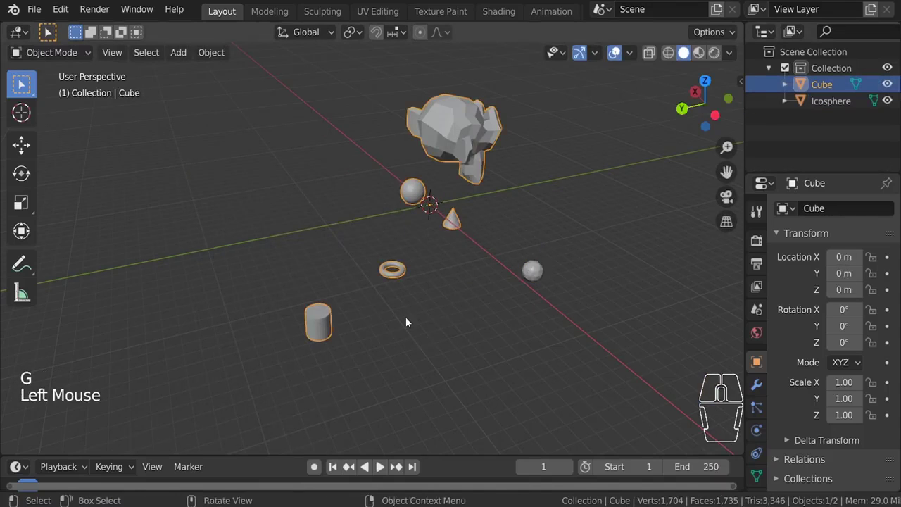
click(803, 103)
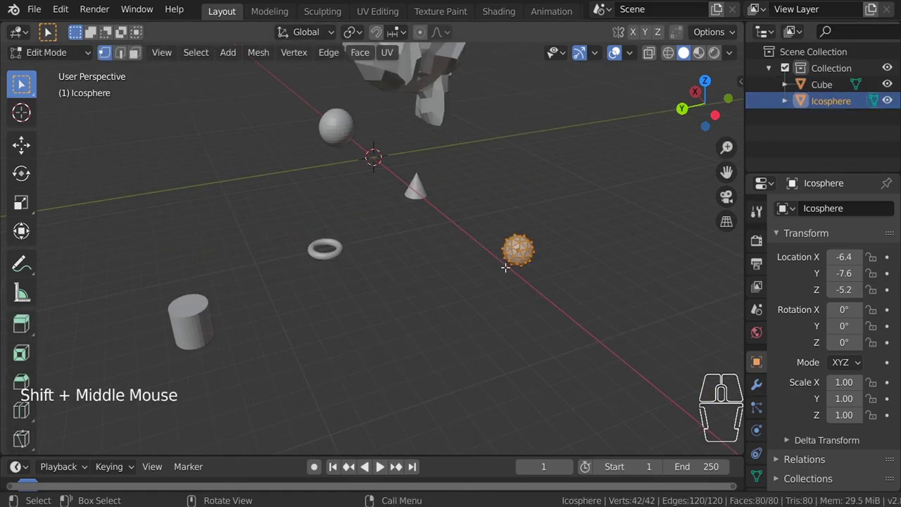
middle_drag(564, 294, 317, 280)
scroll(419, 330, down, 3)
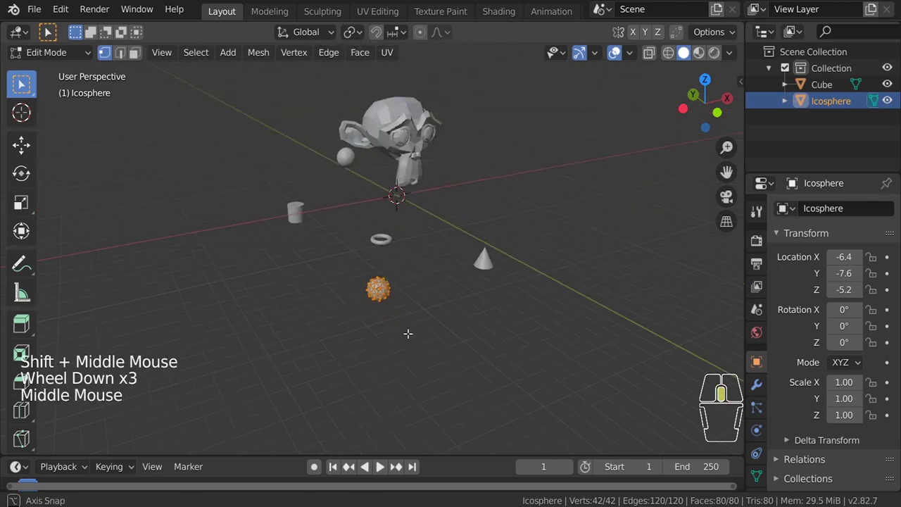
middle_drag(409, 333, 444, 283)
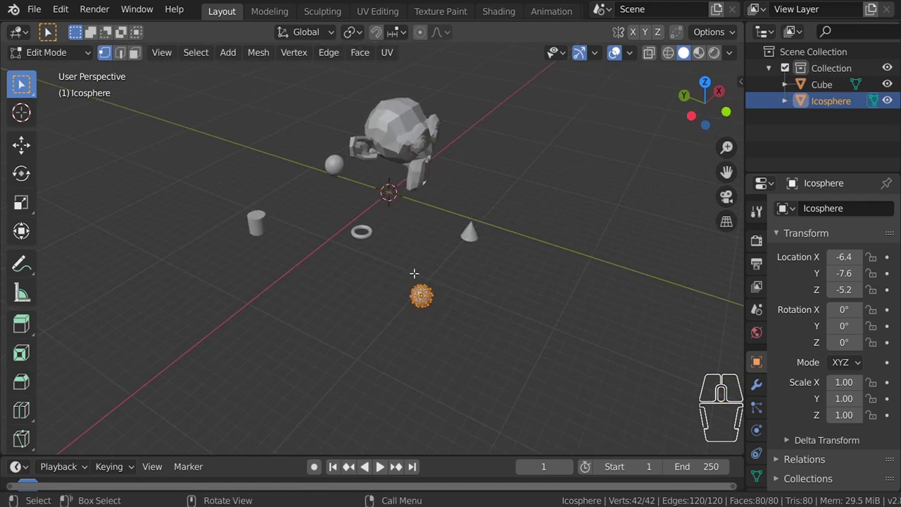
Step: Add a cylinder inside the Icosphere object's mesh, move it beside the ico sphere and deselect it
click(234, 56)
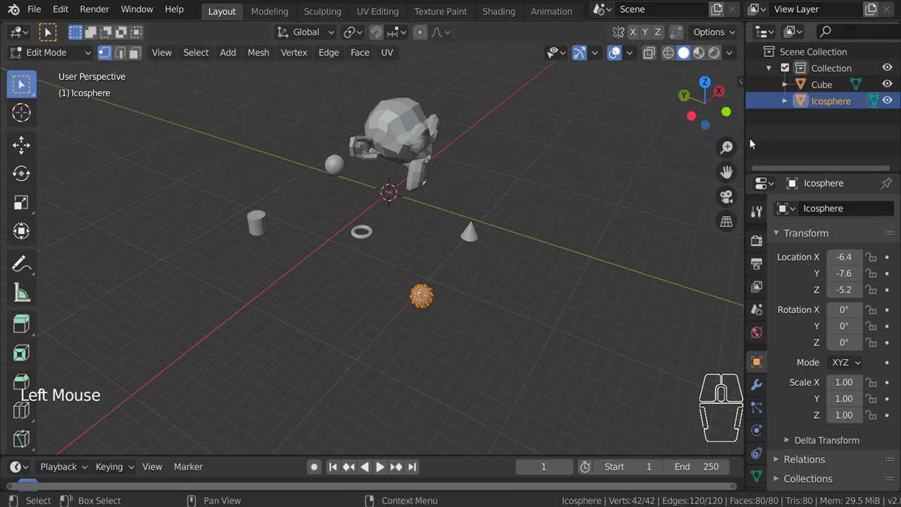
click(222, 56)
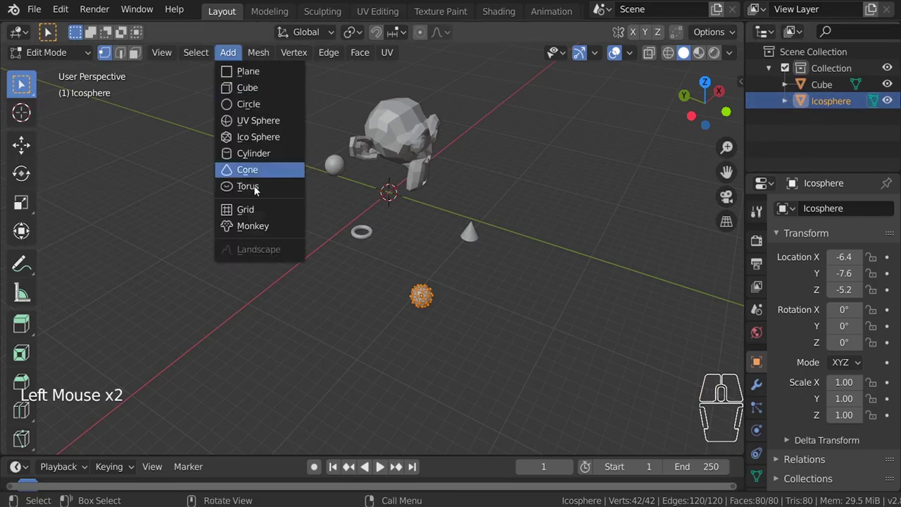
click(267, 152)
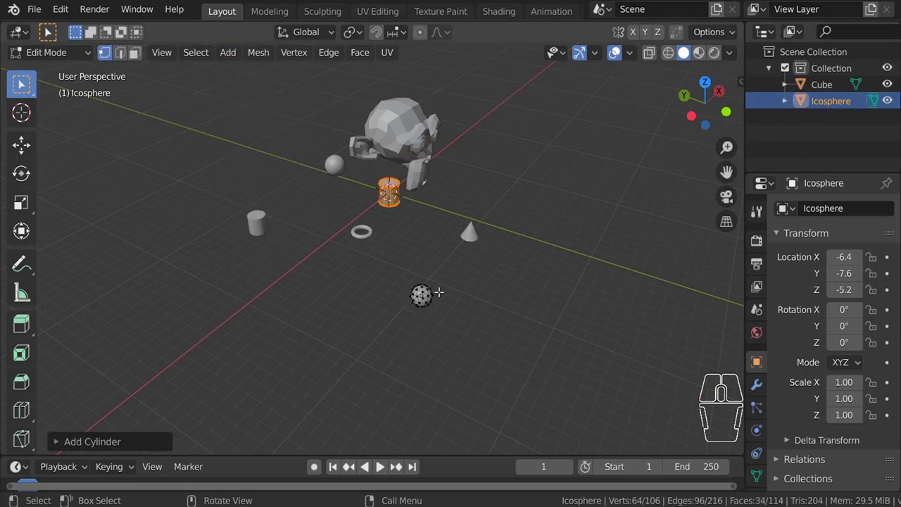
key(g)
click(466, 282)
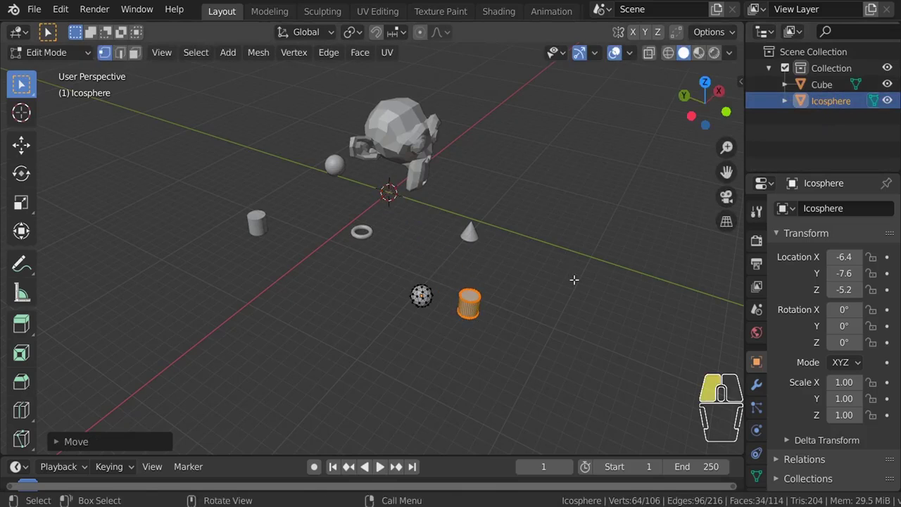
click(542, 285)
Step: Inspect the ico sphere and cylinder from several angles and return to Object Mode
middle_drag(289, 209, 374, 165)
middle_drag(349, 134, 415, 156)
middle_drag(296, 179, 400, 204)
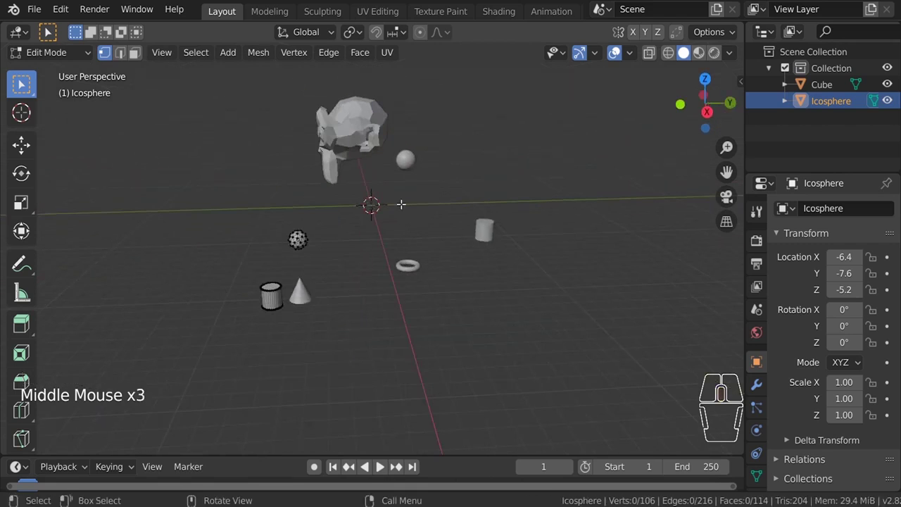
middle_drag(311, 214, 411, 213)
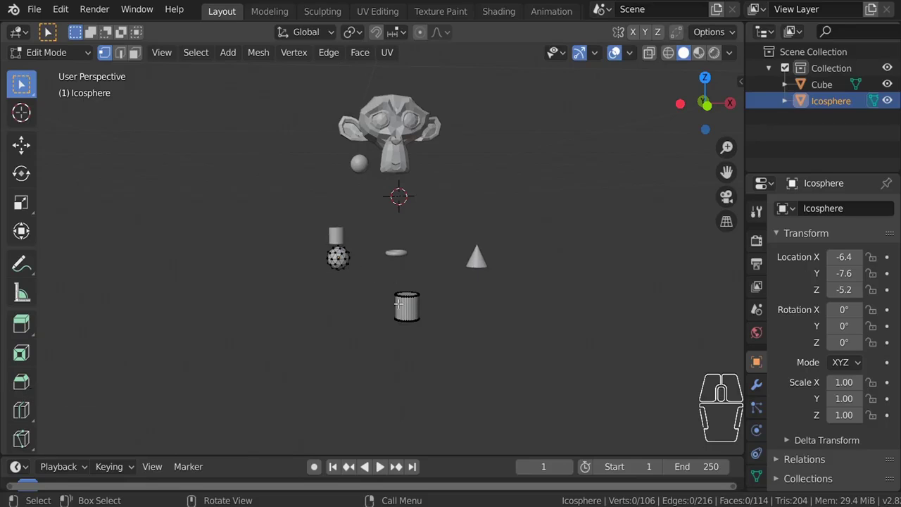
click(77, 52)
click(61, 70)
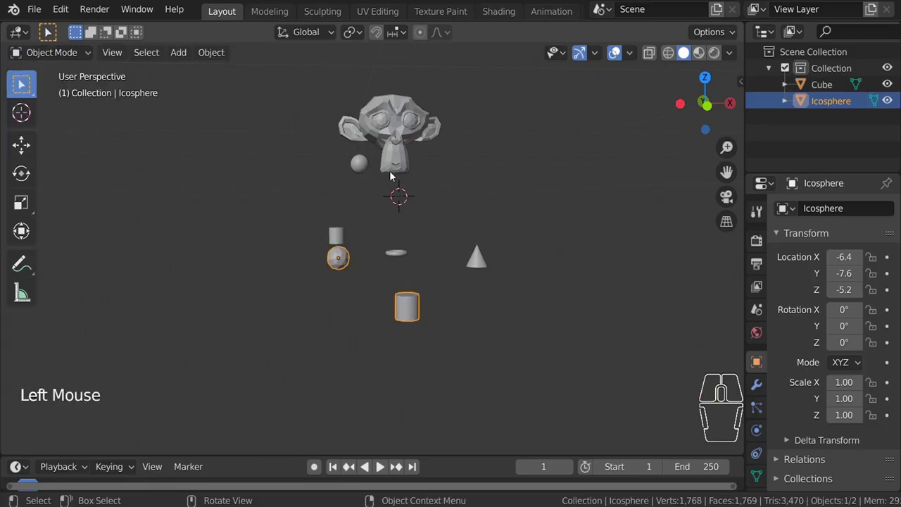
Step: Delete the Icosphere object and the combined Cube object from the scene
middle_drag(391, 211, 533, 311)
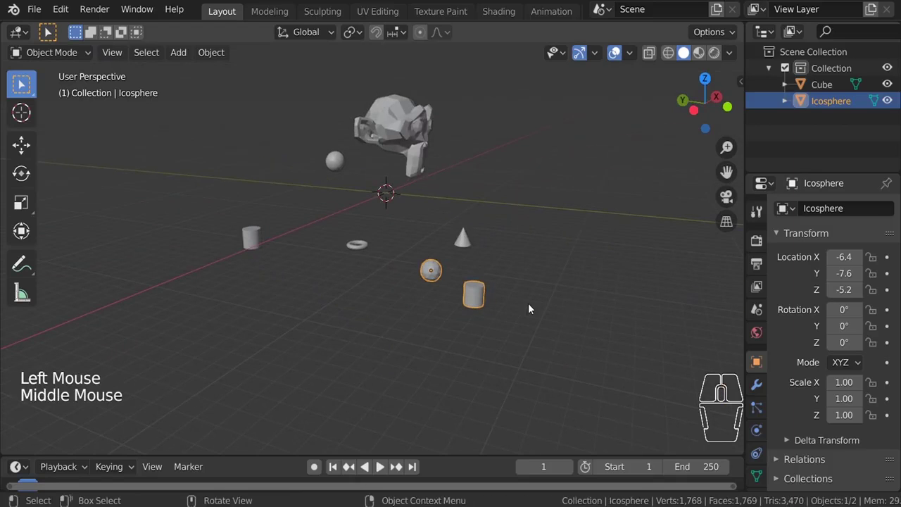
key(x)
click(464, 296)
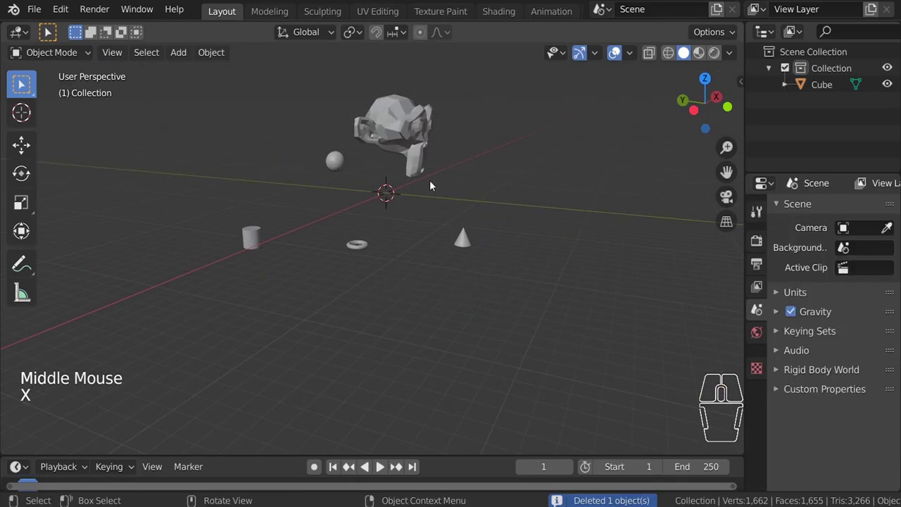
click(421, 148)
key(x)
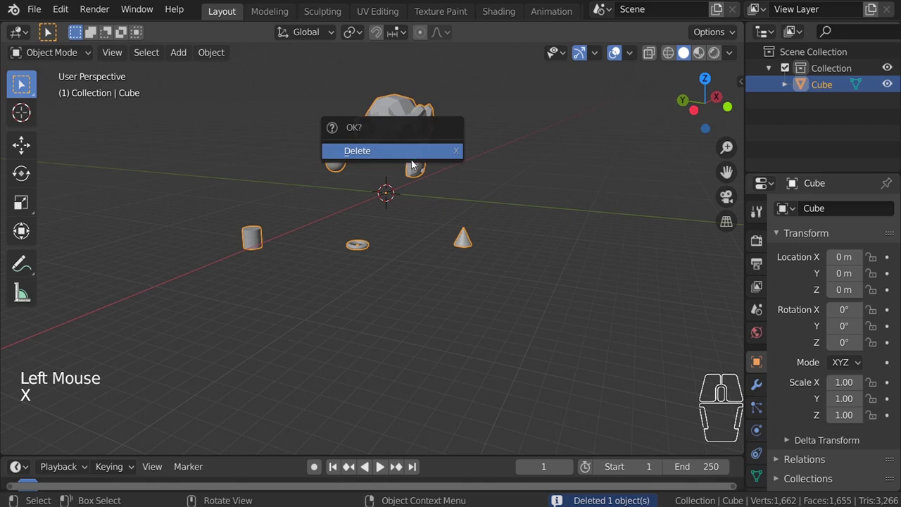
click(412, 149)
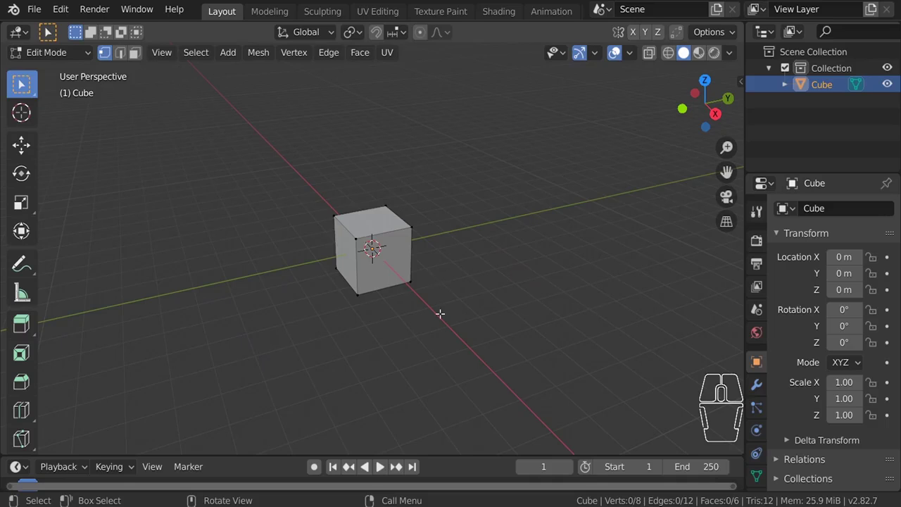
Step: Toggle the new cube between Object Mode and Edit Mode twice, ending in Edit Mode
shift+middle_drag(352, 257, 386, 228)
key(Tab)
key(Tab)
key(Tab)
key(Tab)
shift+middle_drag(464, 233, 518, 278)
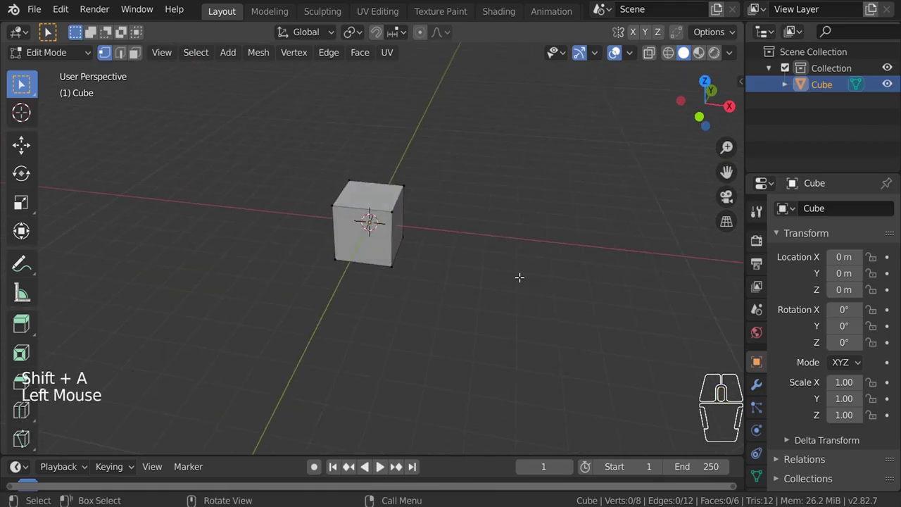
Step: Add a UV sphere to the cube's mesh, move it about 4 m along positive X and enlarge it to roughly twice its size
key(shift+a)
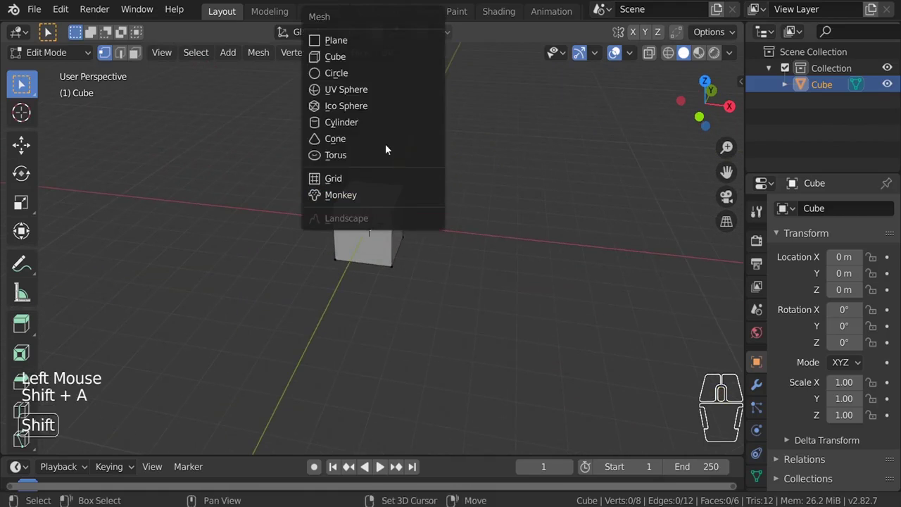
click(363, 91)
key(g)
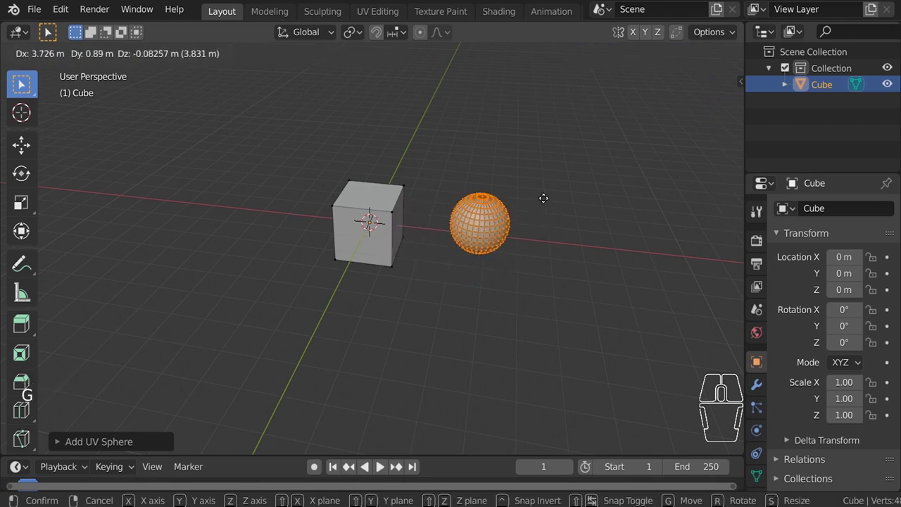
click(552, 197)
key(s)
click(597, 209)
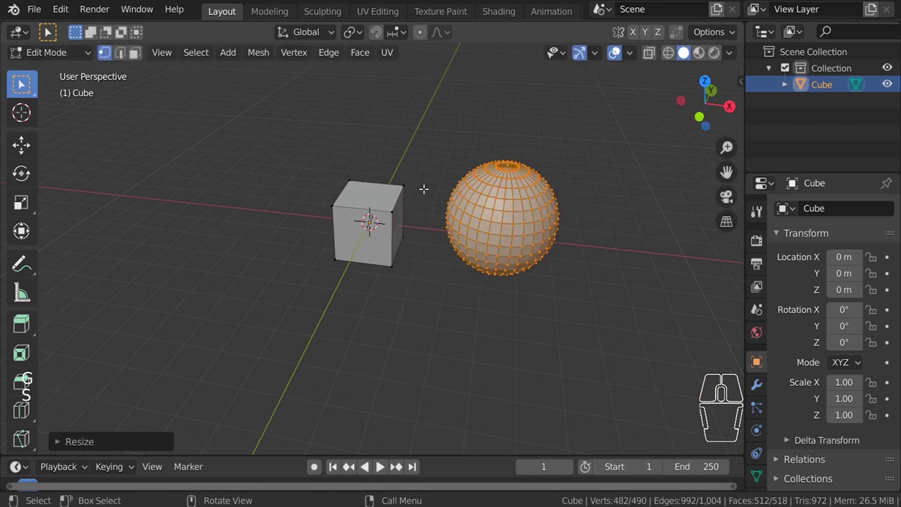
Step: Add a cylinder to the same mesh, move it to the cube's side opposite the sphere and enlarge it
key(shift+a)
click(405, 220)
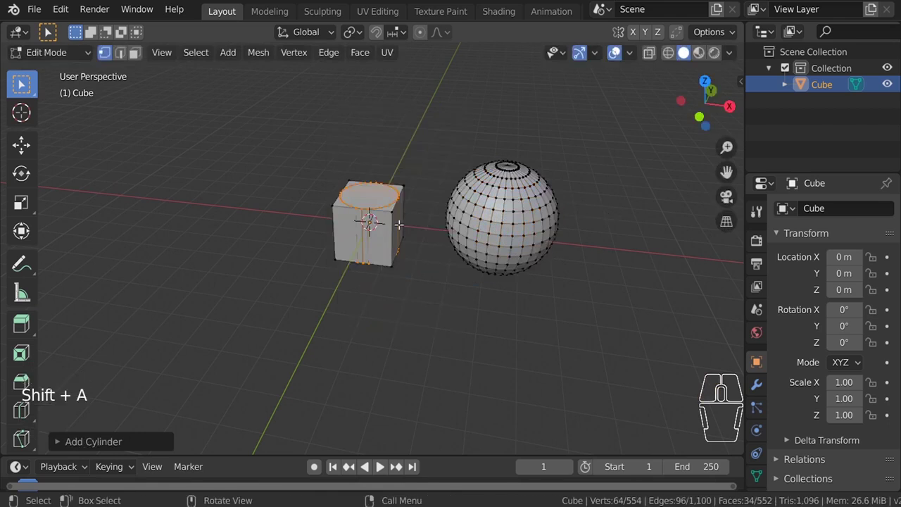
key(g)
click(219, 194)
key(shift+a)
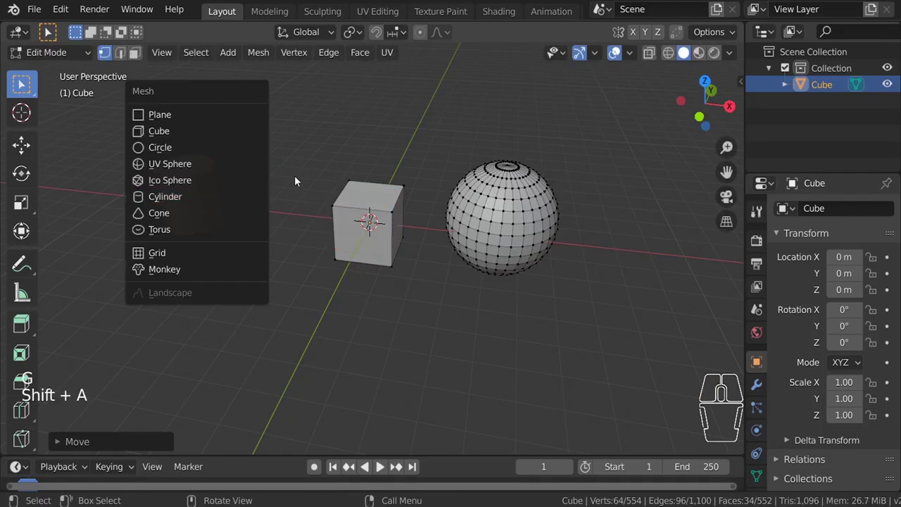
key(s)
click(236, 186)
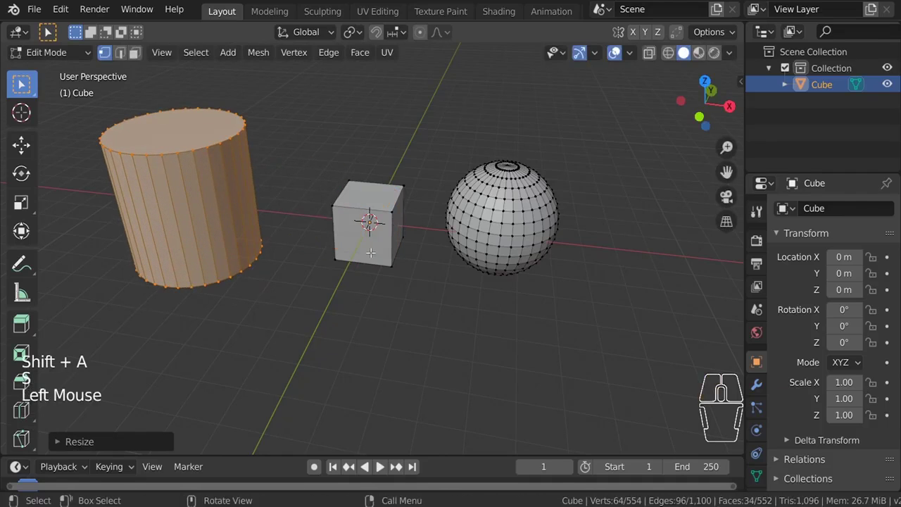
Step: Clear the cylinder selection and examine the cube, sphere and cylinder within the single Cube object from several angles
click(436, 295)
mouse_move(437, 295)
middle_down()
mouse_move(583, 285)
mouse_move(424, 298)
middle_up()
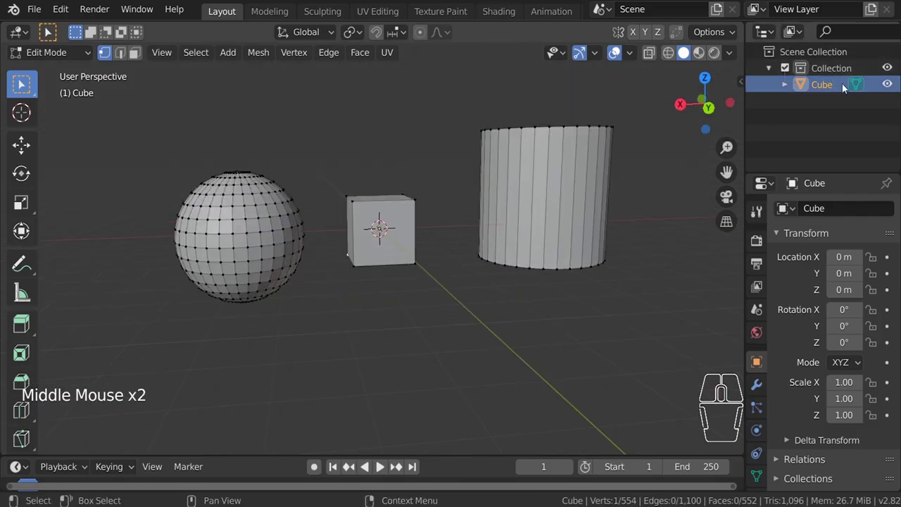
middle_drag(614, 295, 504, 188)
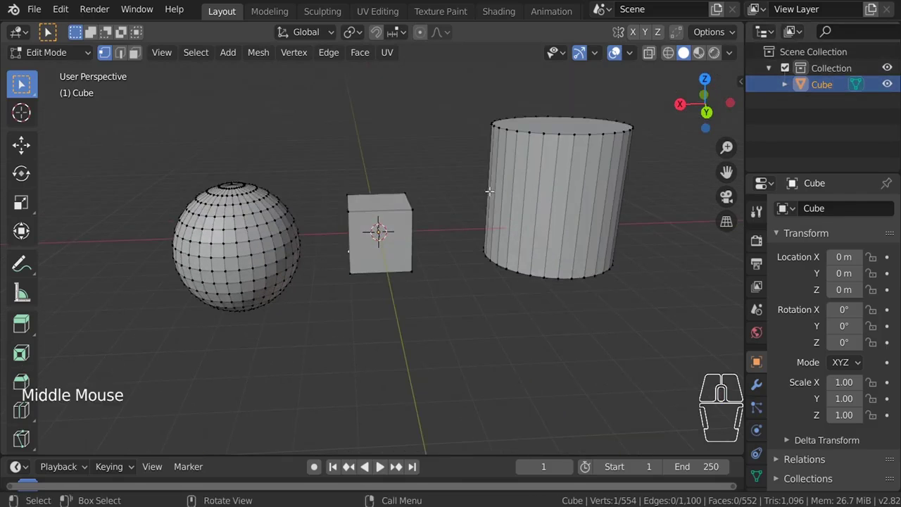
shift+middle_drag(312, 227, 430, 184)
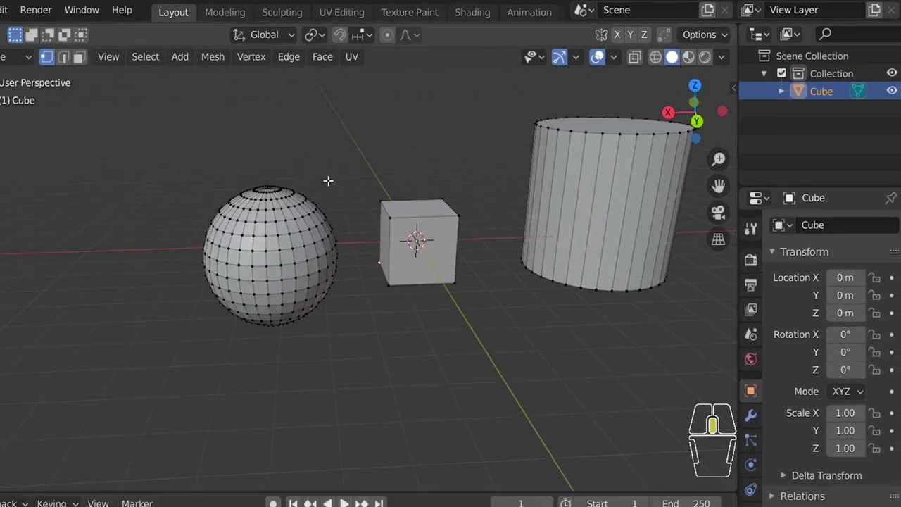
shift+middle_drag(37, 278, 131, 354)
middle_drag(480, 178, 585, 179)
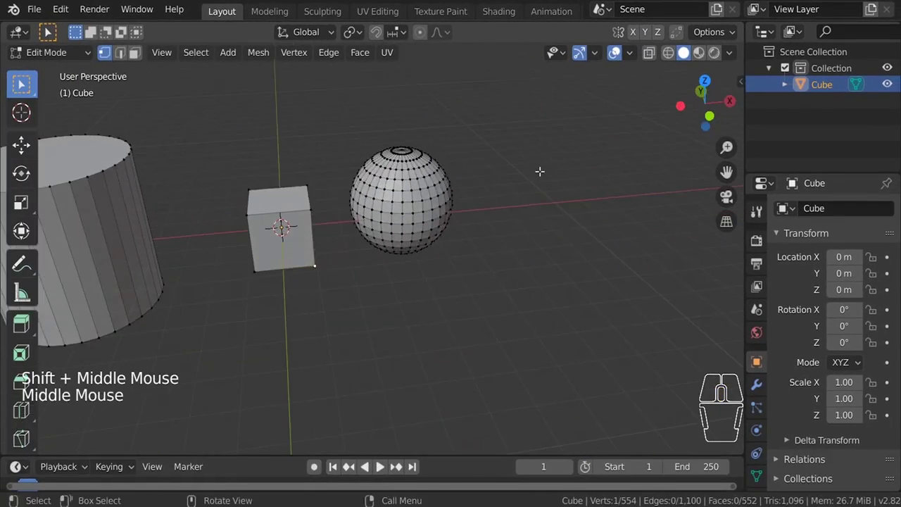
shift+middle_drag(477, 161, 469, 175)
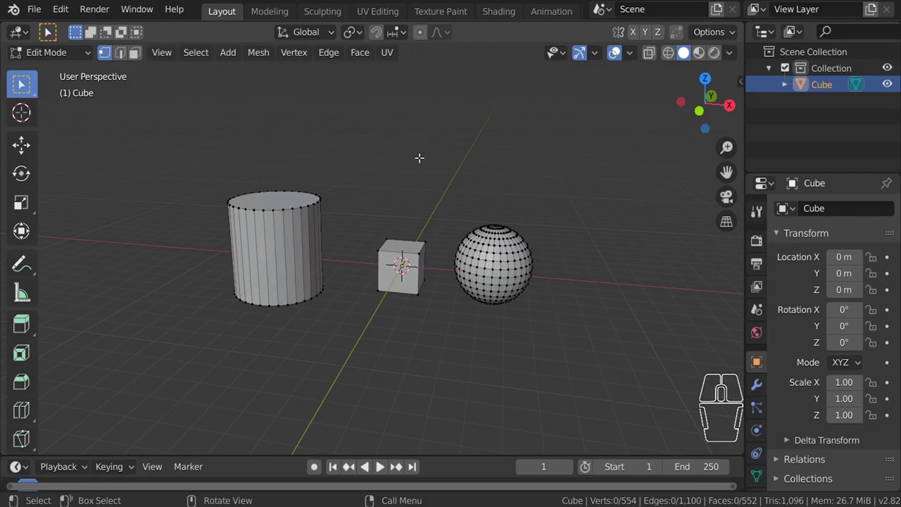
scroll(419, 158, down, 2)
mouse_move(417, 157)
middle_down()
mouse_move(413, 165)
mouse_move(429, 148)
middle_up()
scroll(429, 149, up, 2)
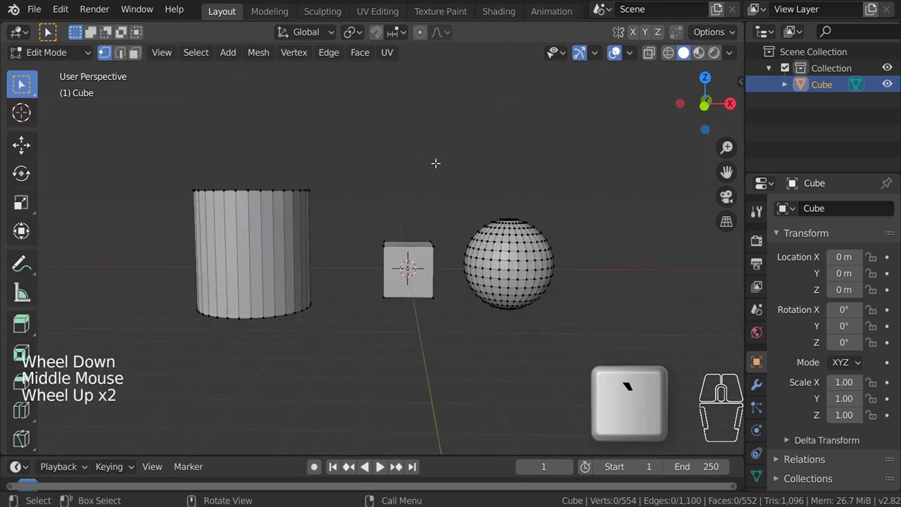
Step: View the mesh in turn from the top, back and front orthographic views
key(grave)
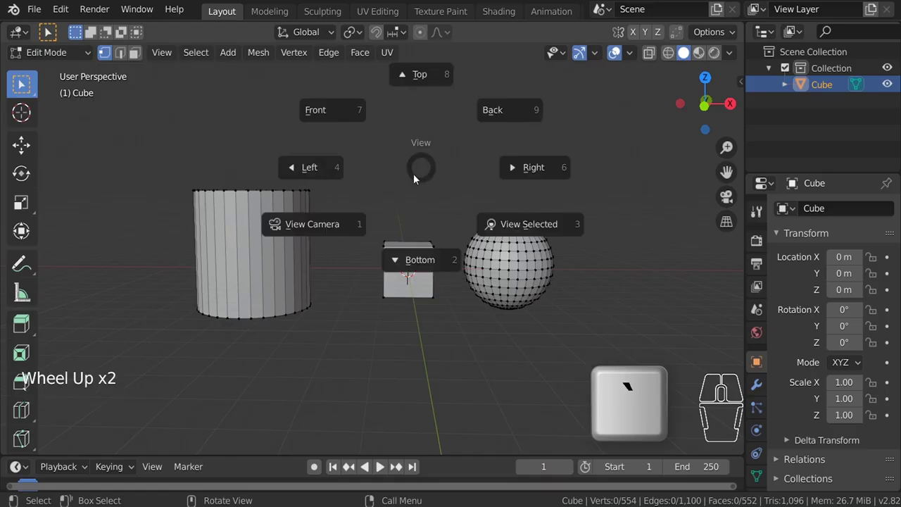
click(434, 84)
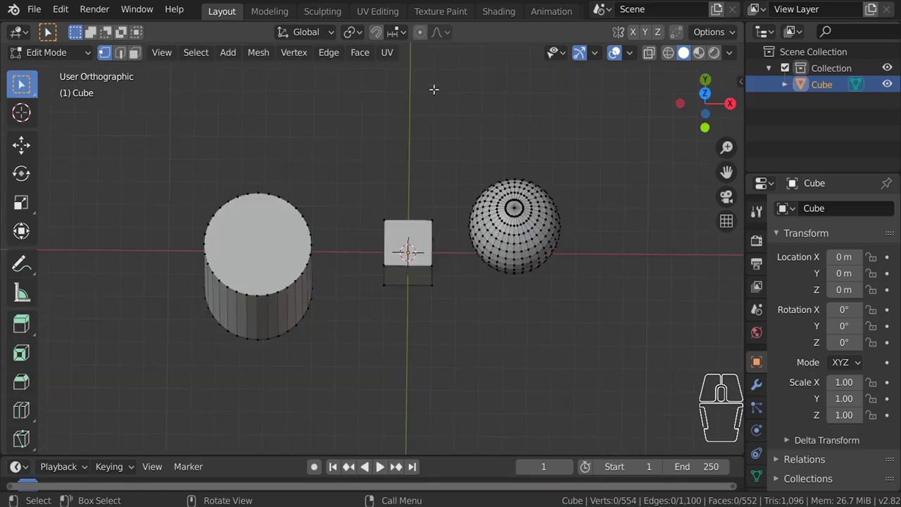
key(grave)
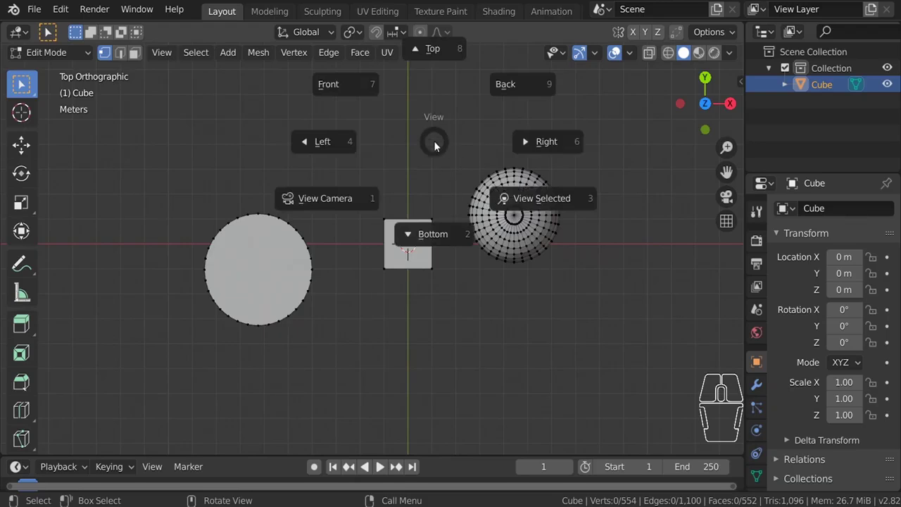
click(494, 111)
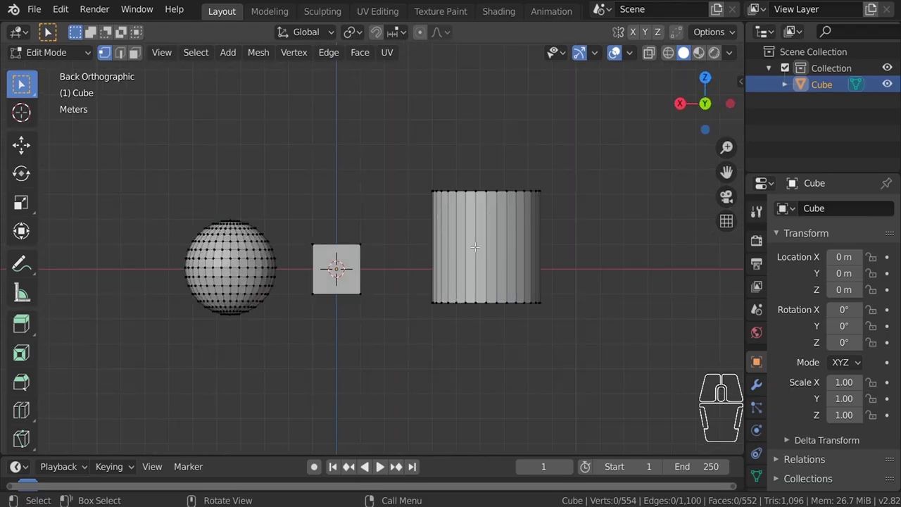
key(grave)
click(389, 174)
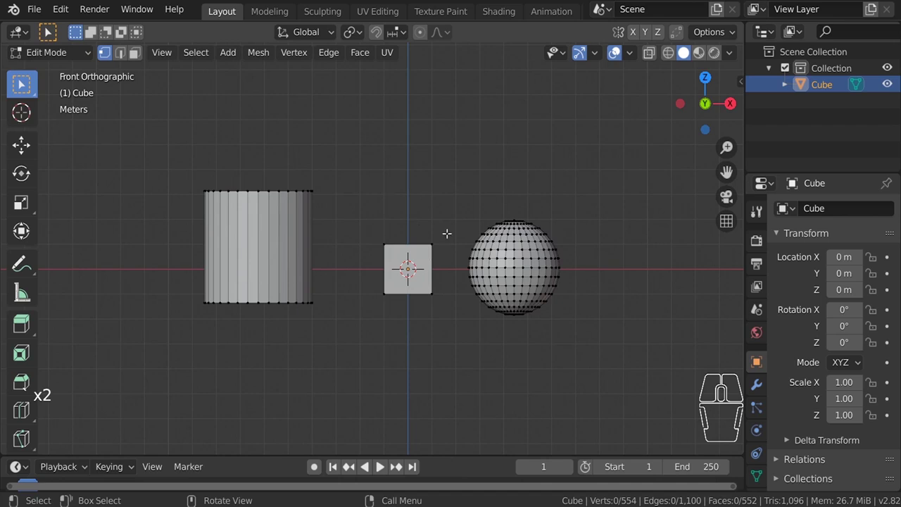
Step: Continue through the orthographic side views, ending in the left view
key(grave)
click(479, 182)
key(grave)
click(373, 181)
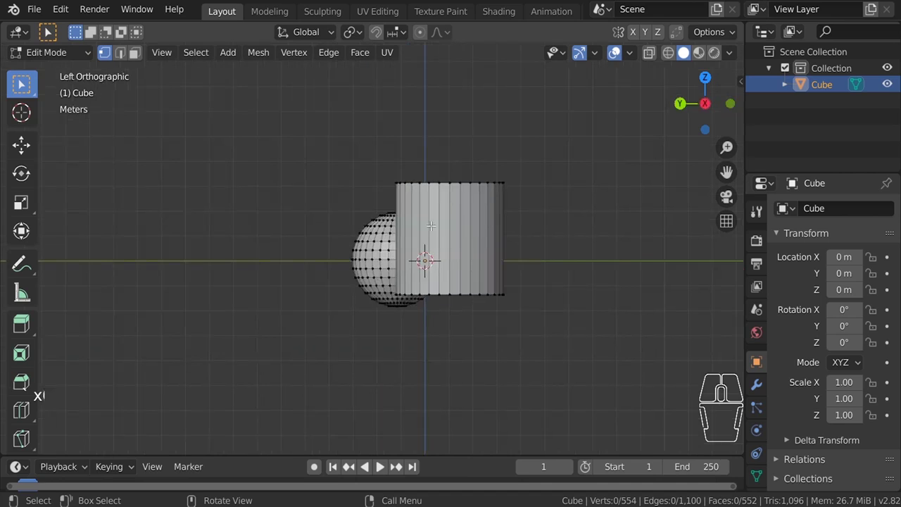
key(grave)
key(Escape)
Step: Switch to the bottom orthographic view and try View Selected with nothing selected
key(grave)
click(368, 271)
key(grave)
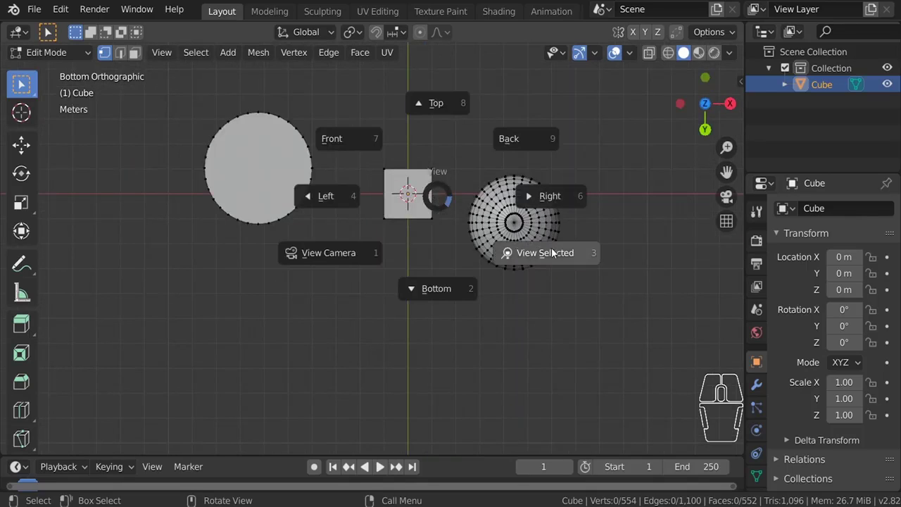
click(554, 252)
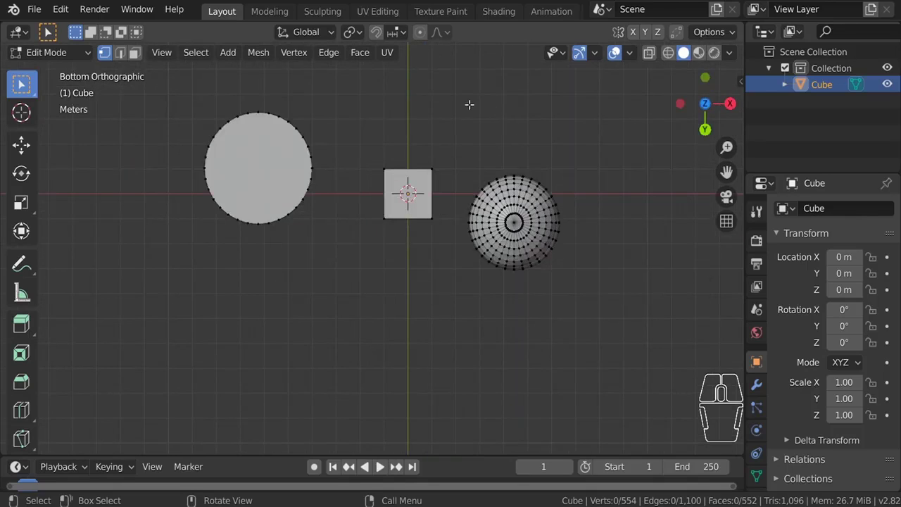
Step: Box-select the sphere's visible lower half from the bottom view, frame the selection and inspect it in perspective
drag(450, 123, 584, 352)
key(grave)
click(577, 230)
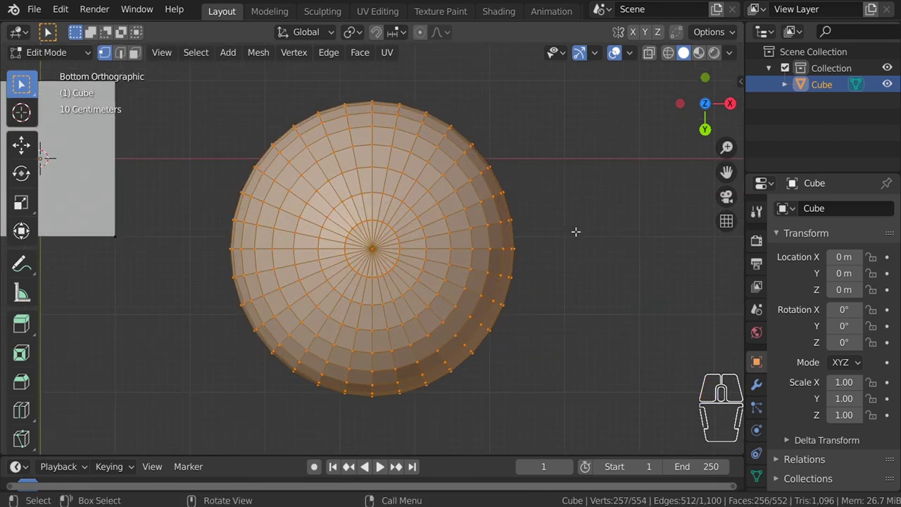
middle_drag(412, 165, 360, 182)
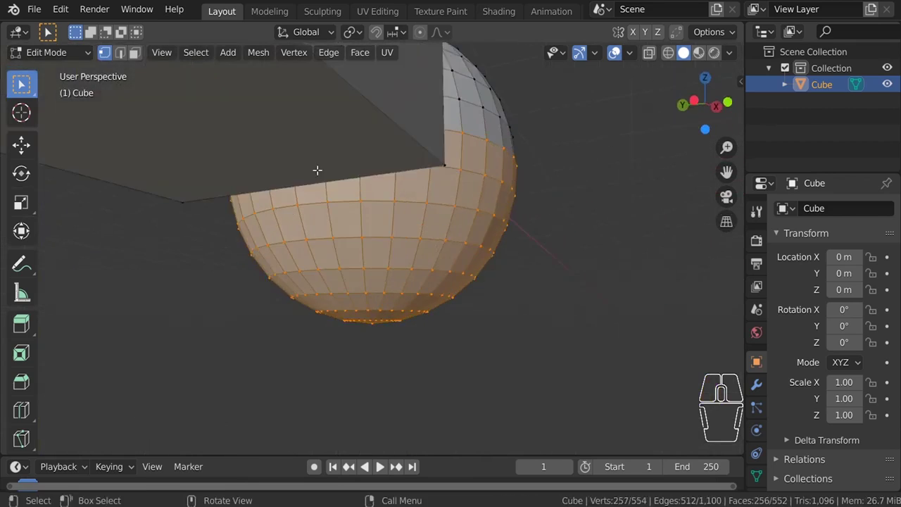
middle_drag(477, 172, 347, 186)
scroll(418, 176, down, 5)
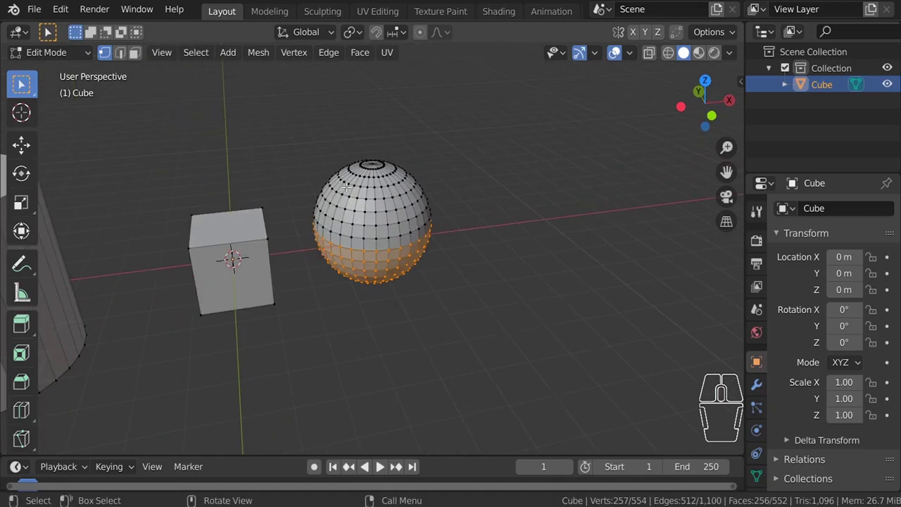
Step: Switch to the front orthographic view and deselect the sphere's lower half
key(grave)
click(262, 135)
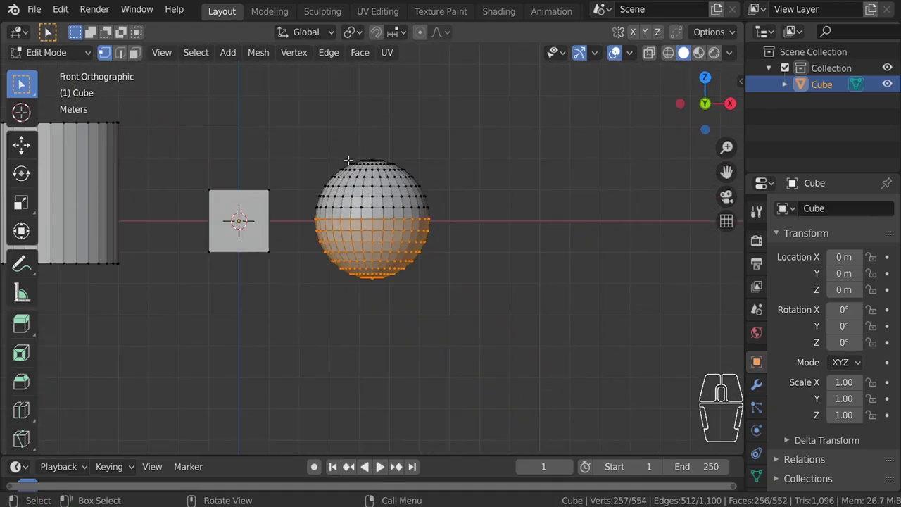
shift+middle_drag(318, 151, 421, 179)
key(grave)
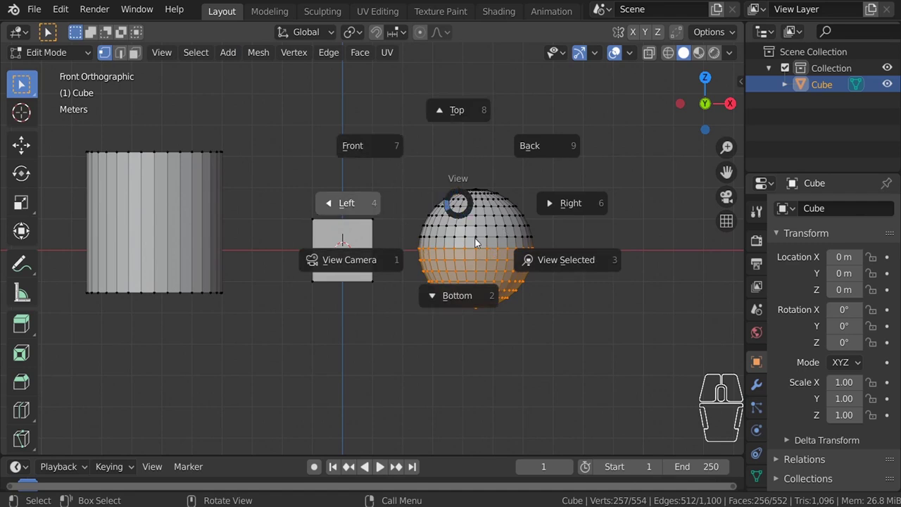
click(367, 151)
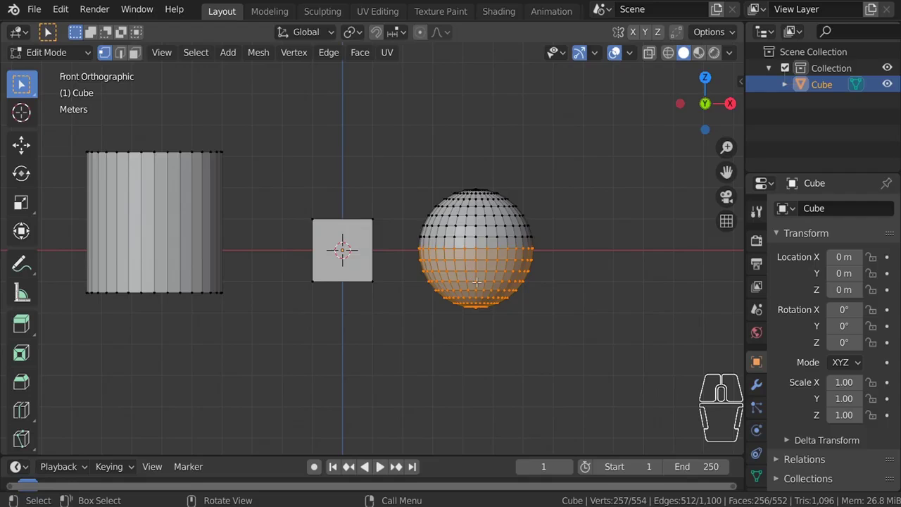
scroll(495, 287, up, 1)
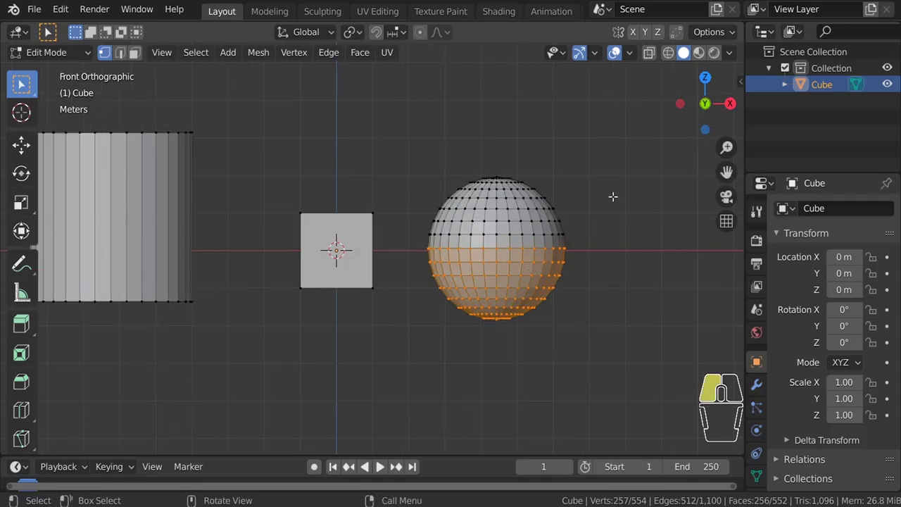
key(alt+a)
shift+middle_drag(571, 223, 392, 248)
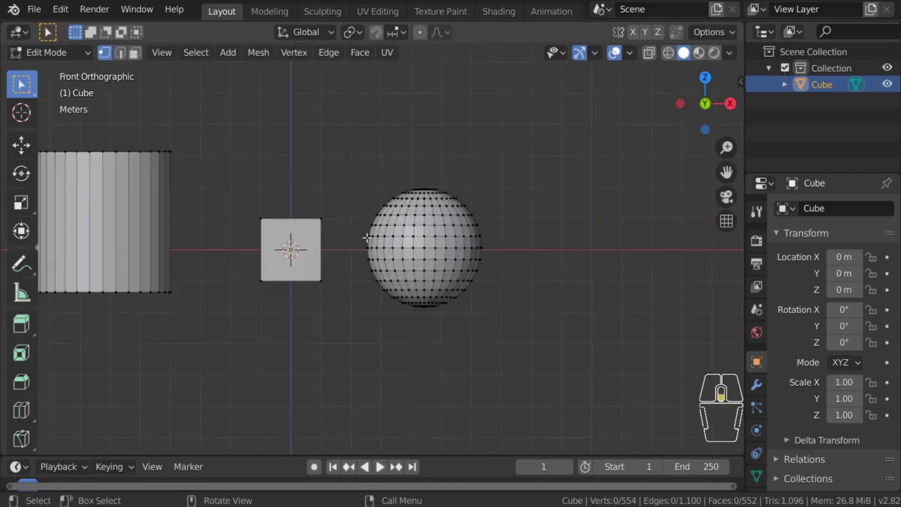
scroll(436, 240, up, 3)
scroll(476, 243, down, 8)
scroll(461, 245, up, 3)
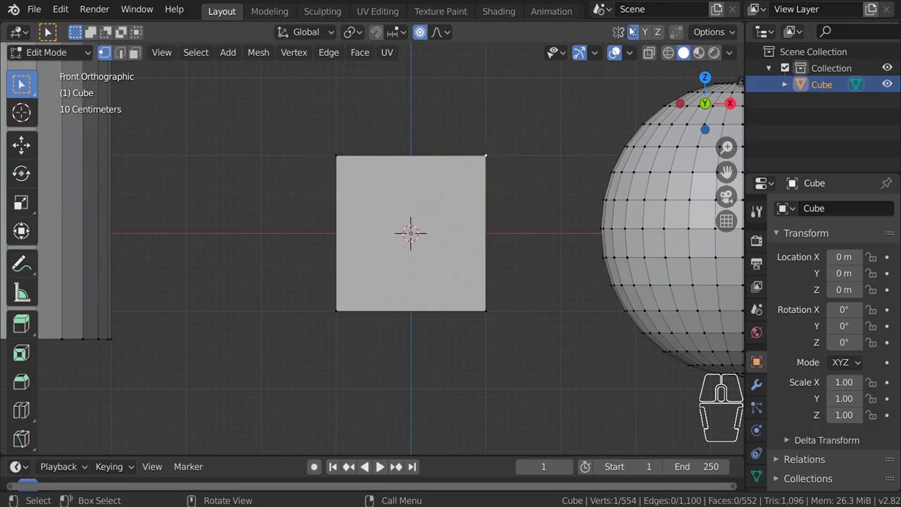
Step: Move the cube's upper front corner vertex down and outward in the front view, with X mirroring and proportional editing enabled
scroll(479, 189, down, 3)
scroll(458, 197, up, 2)
key(g)
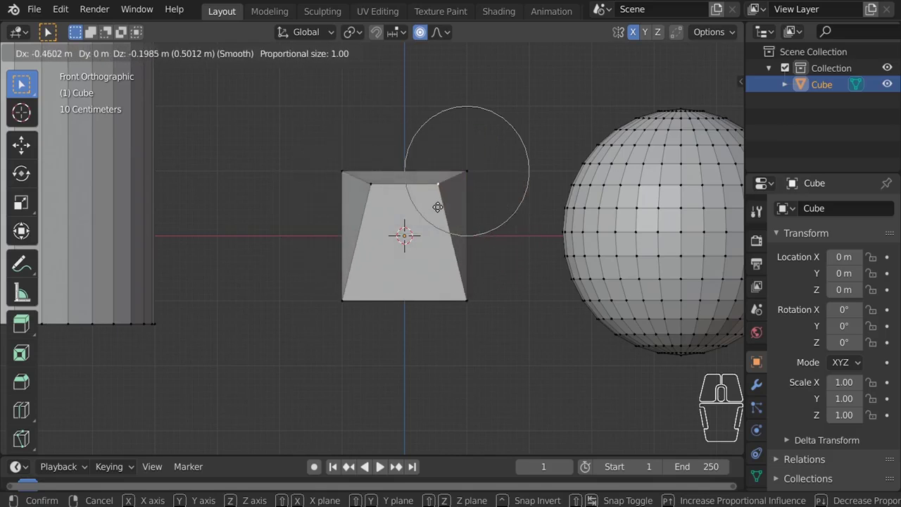
click(518, 270)
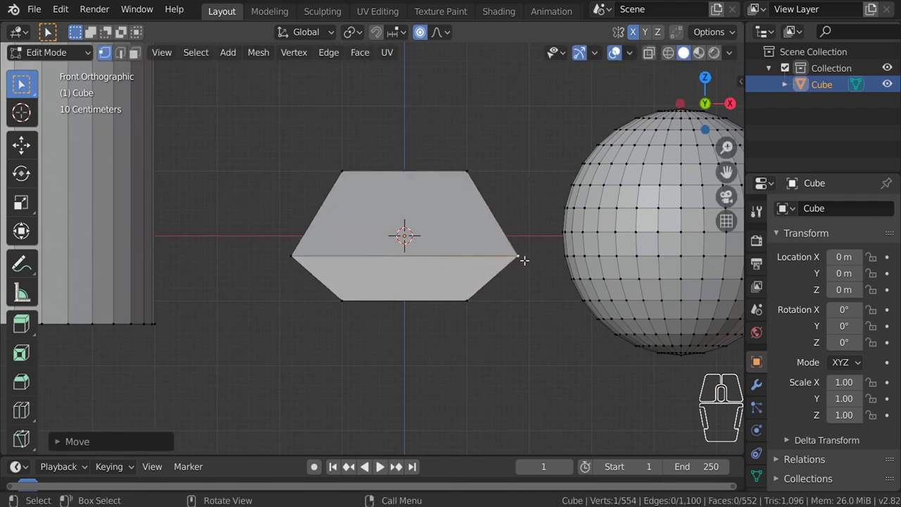
Step: Try moving an upper back cube vertex upward with Z mirroring, then cancel and undo the moves to restore the cube
middle_drag(562, 151, 630, 87)
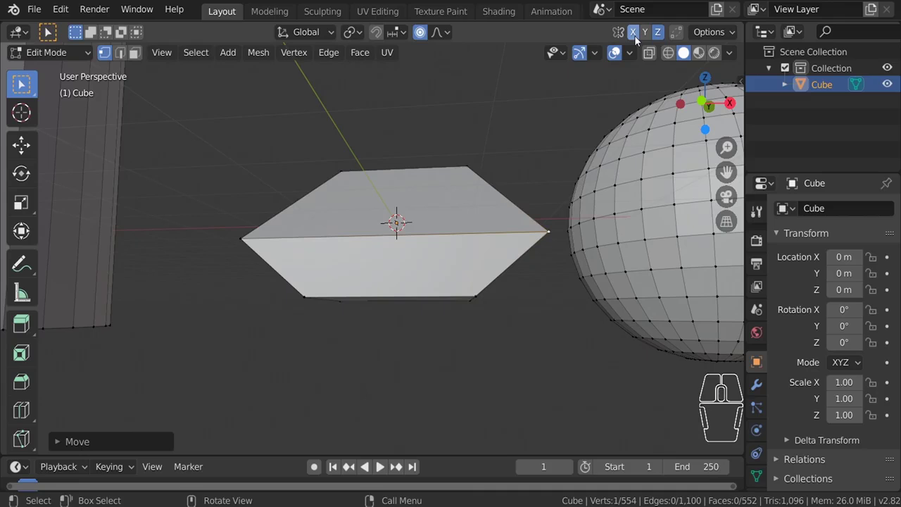
key(g)
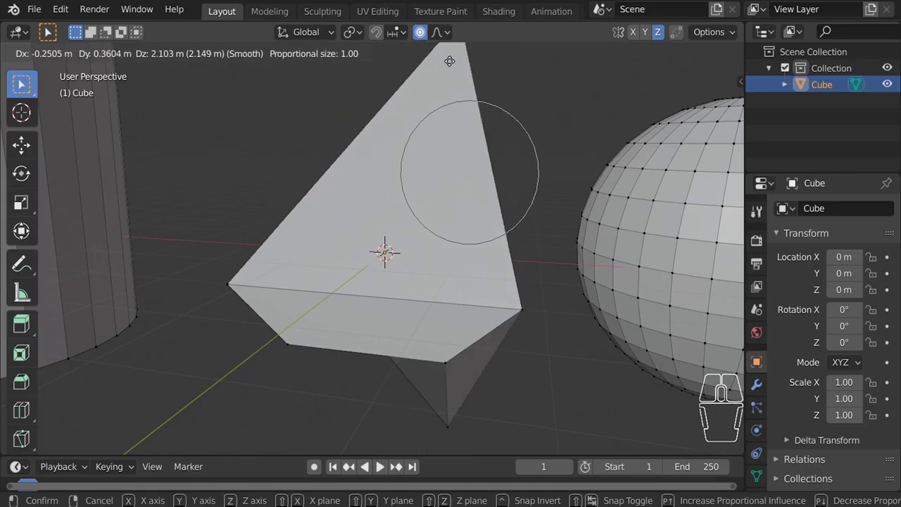
right_click(411, 67)
key(ctrl+z)
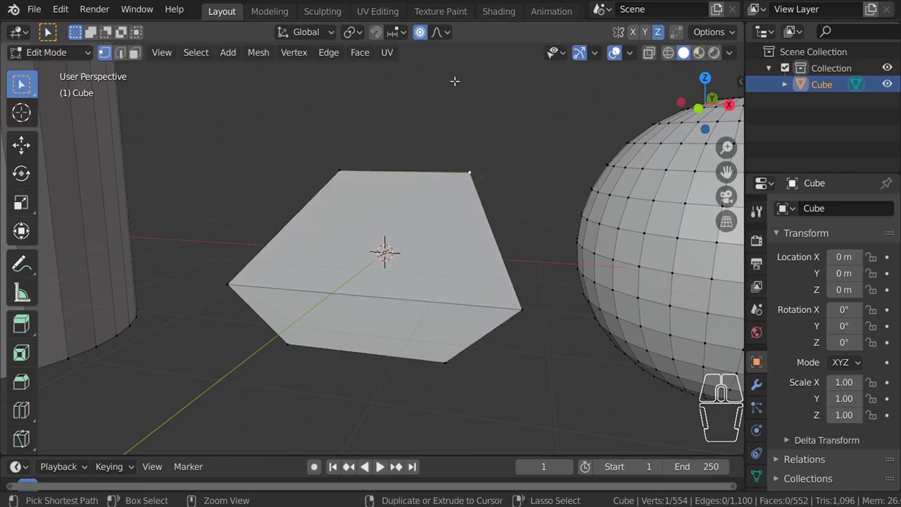
key(ctrl+z)
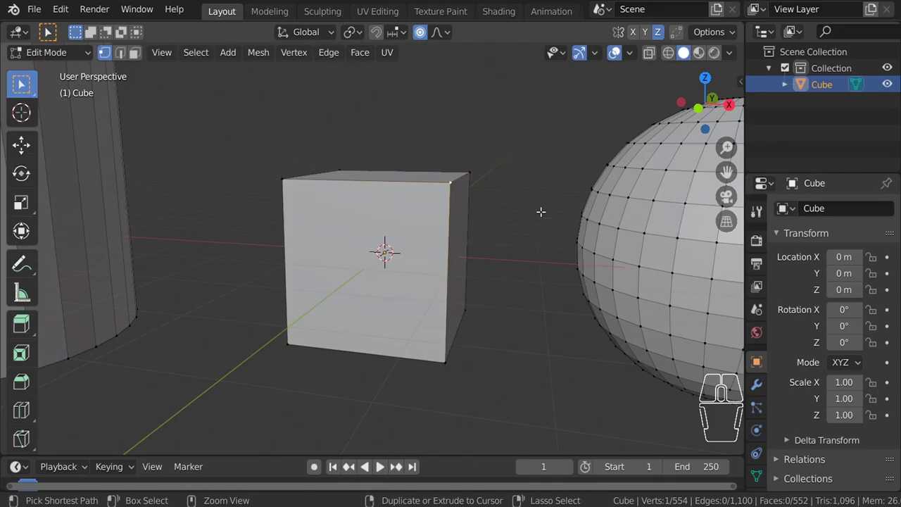
Step: Select the whole sphere as linked geometry from the right orthographic view and delete its vertices
key(grave)
click(583, 206)
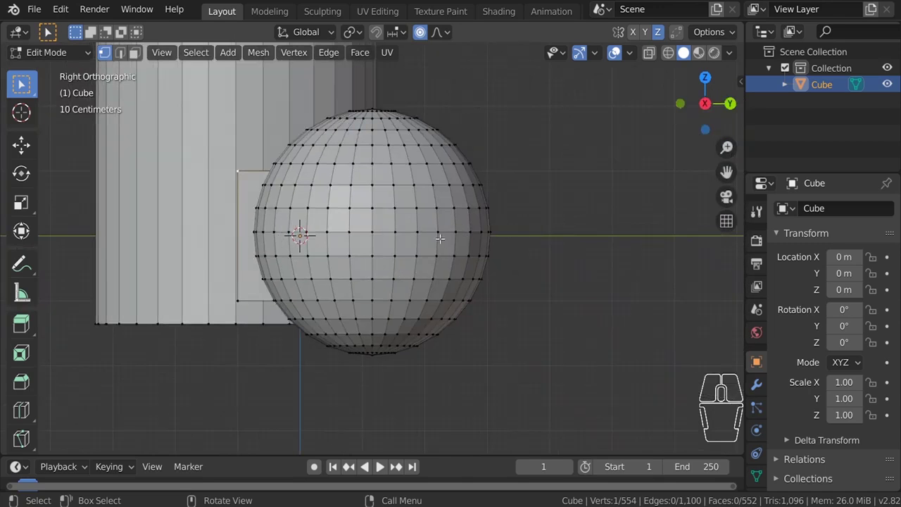
key(a)
key(x)
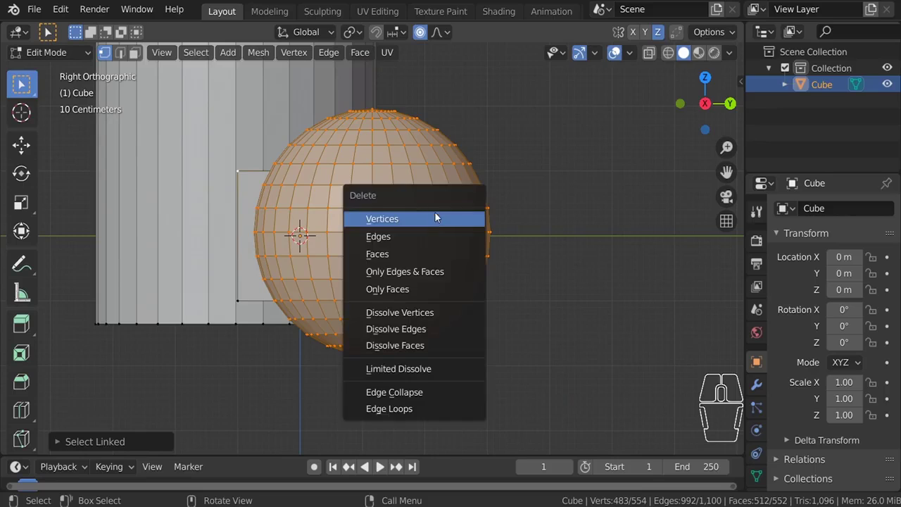
click(434, 217)
Step: Select the linked cylinder geometry and delete its vertices, leaving the cube framed
shift+middle_drag(249, 178, 333, 163)
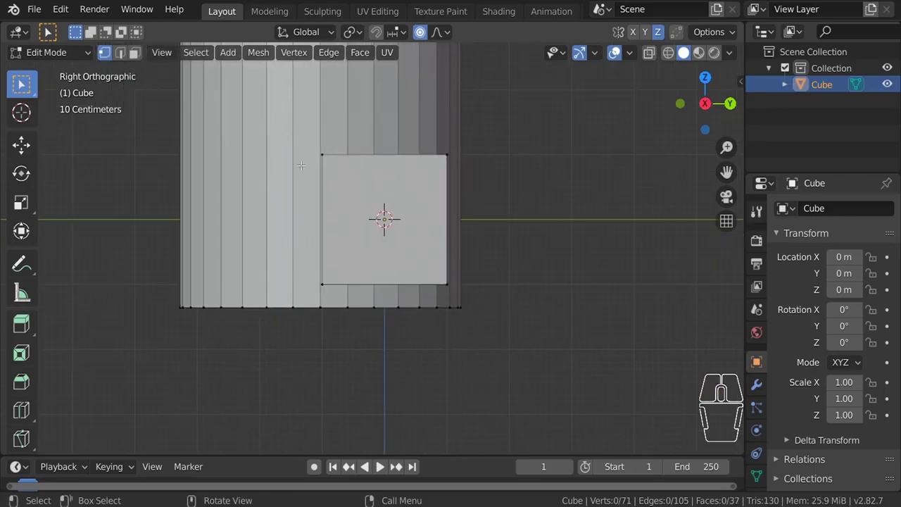
key(l)
key(x)
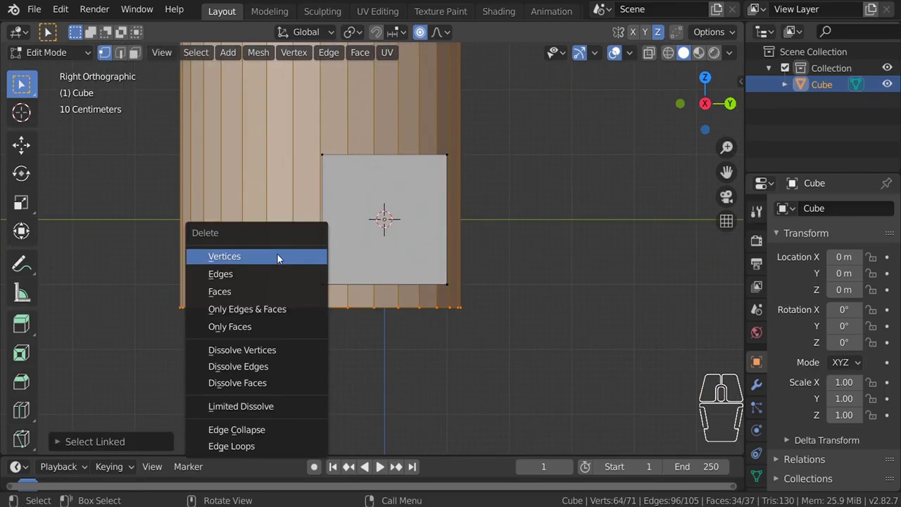
click(276, 255)
key(Home)
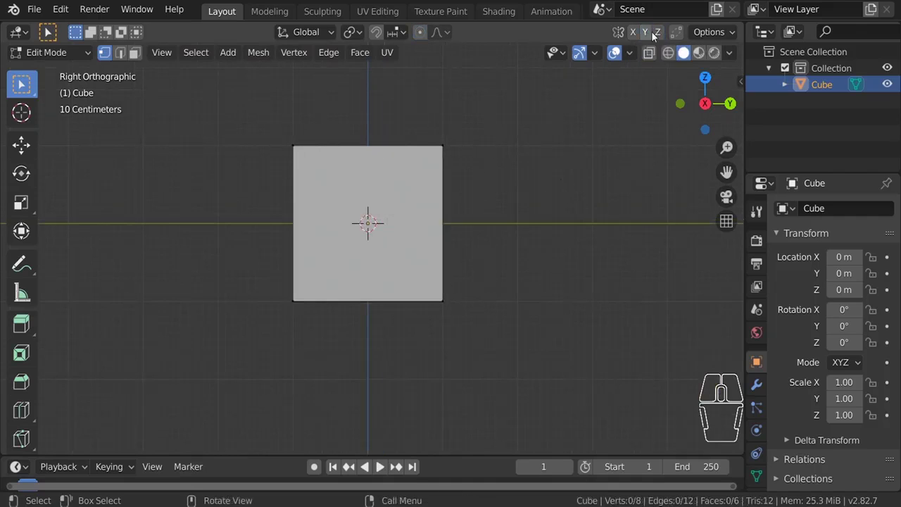
Step: Move the cube's lower corner vertex outward and down in the right view, with Y mirroring on and proportional editing off
click(444, 303)
key(g)
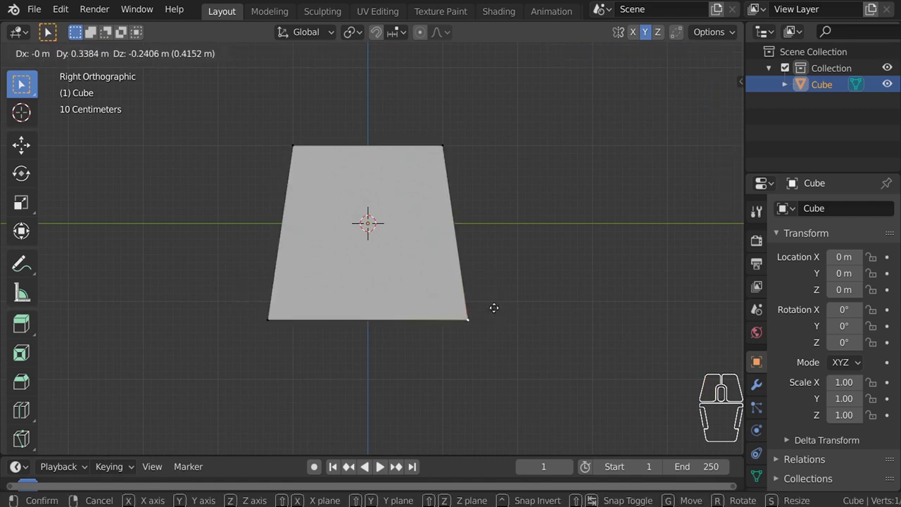
click(576, 334)
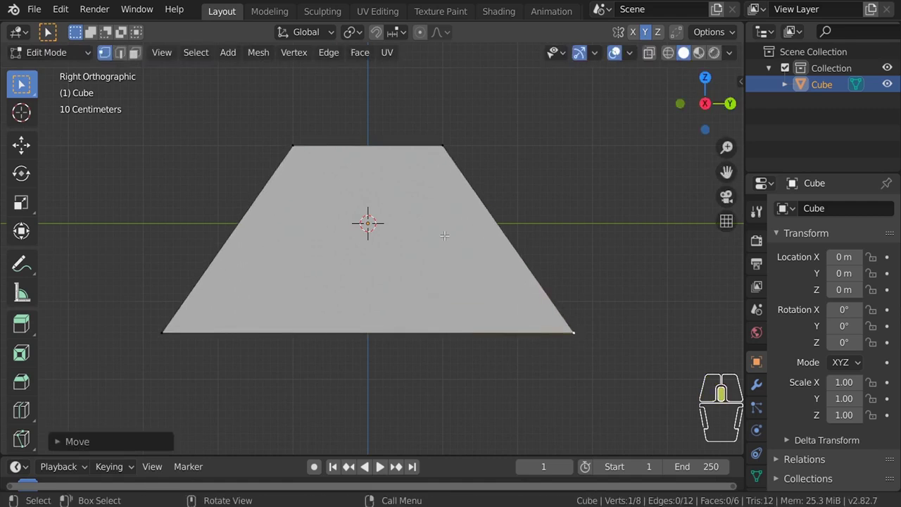
Step: Enable X mirroring and, in the front view, move the cube's upper front corner vertex outward and down
middle_drag(444, 236, 486, 233)
key(KP_1)
click(633, 32)
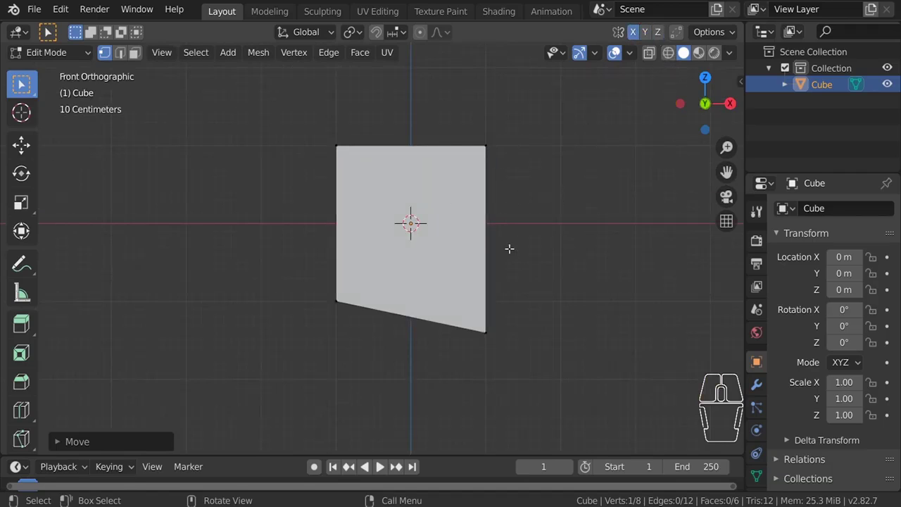
key(g)
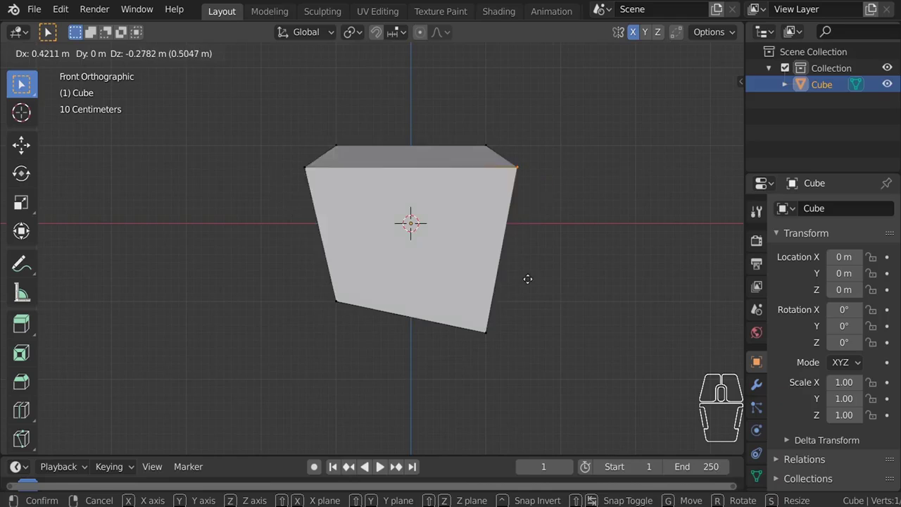
click(507, 262)
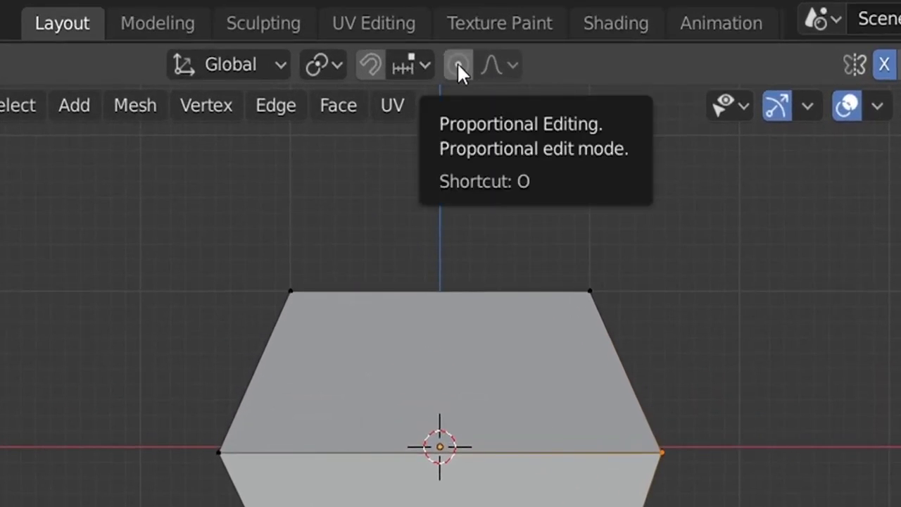
Step: Enable Proportional Editing and try a move of the selected vertex while changing the influence size
click(457, 62)
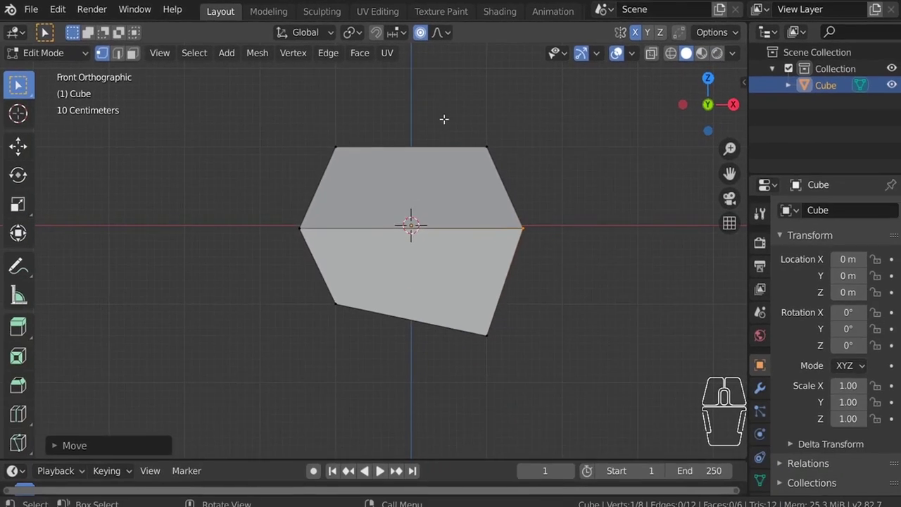
scroll(444, 119, down, 3)
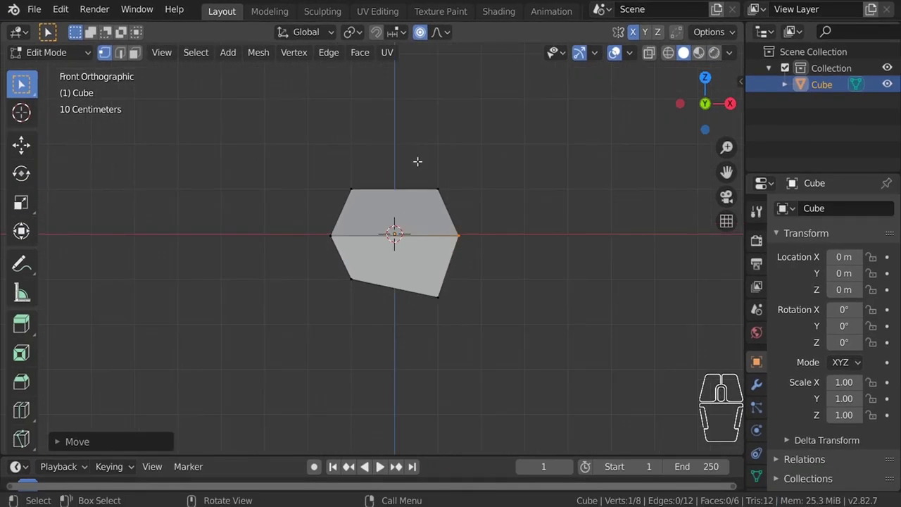
key(g)
scroll(439, 194, down, 10)
right_click(437, 190)
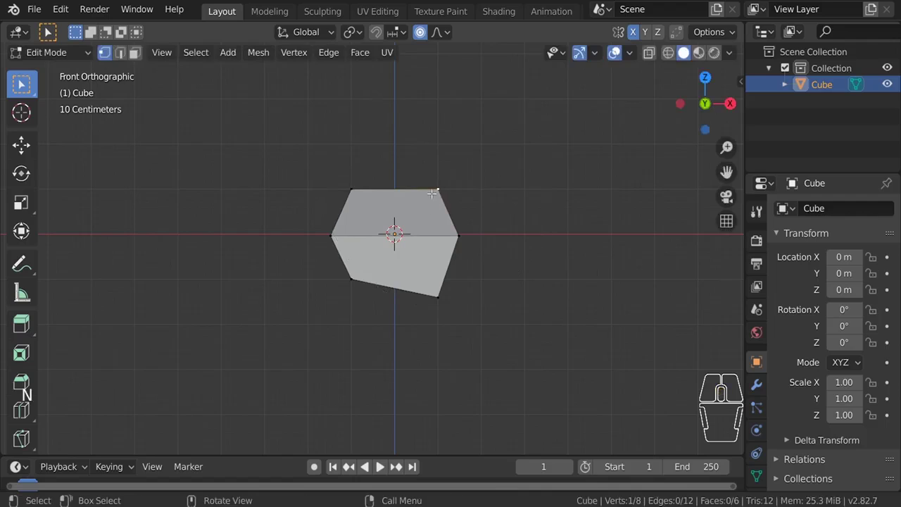
Step: Try moving the cube's top corner vertex with several proportional influence sizes, including 2.36, 2.59 and 4.18, then cancel
key(g)
scroll(437, 190, down, 6)
scroll(436, 188, up, 7)
scroll(438, 189, up, 8)
scroll(437, 189, down, 10)
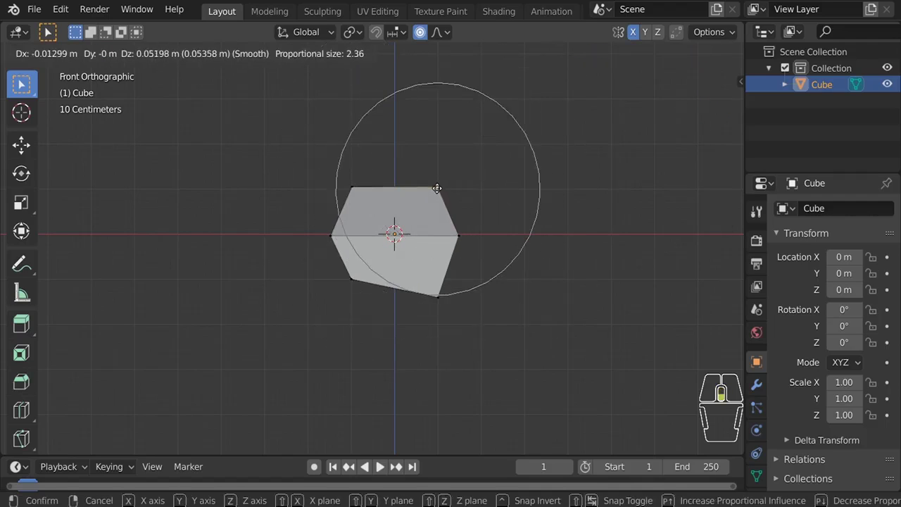
scroll(437, 189, up, 3)
scroll(437, 189, down, 4)
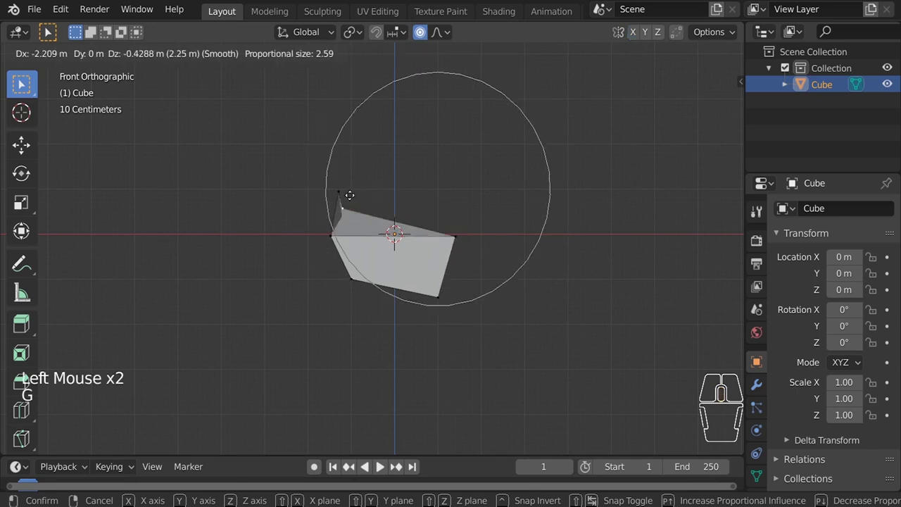
scroll(459, 82, down, 5)
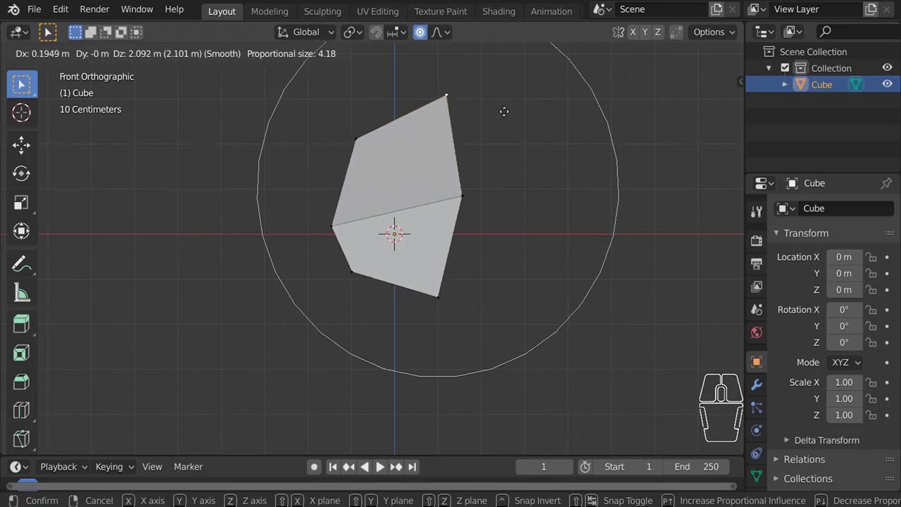
right_click(521, 177)
Step: Add a UV sphere to the mesh beside the deformed cube, then select the linked cube geometry and hide it
key(ctrl+a)
key(shift+a)
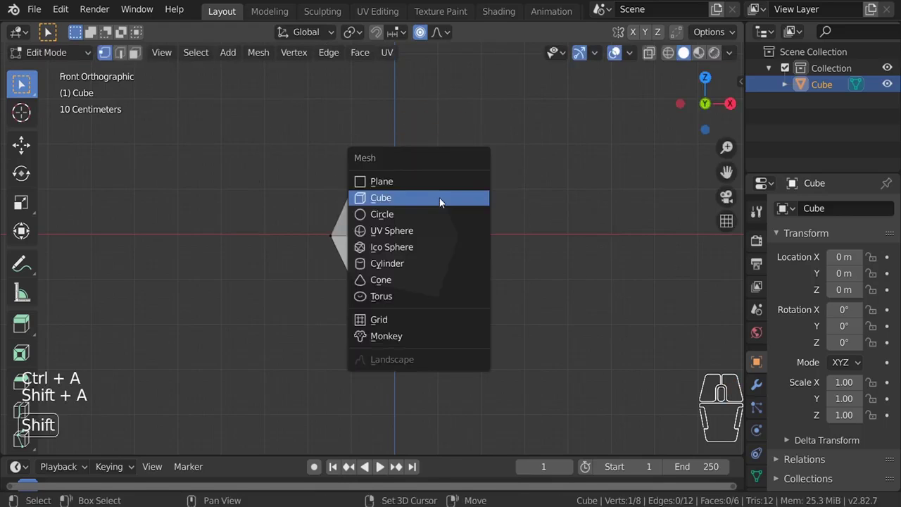
click(420, 233)
key(h)
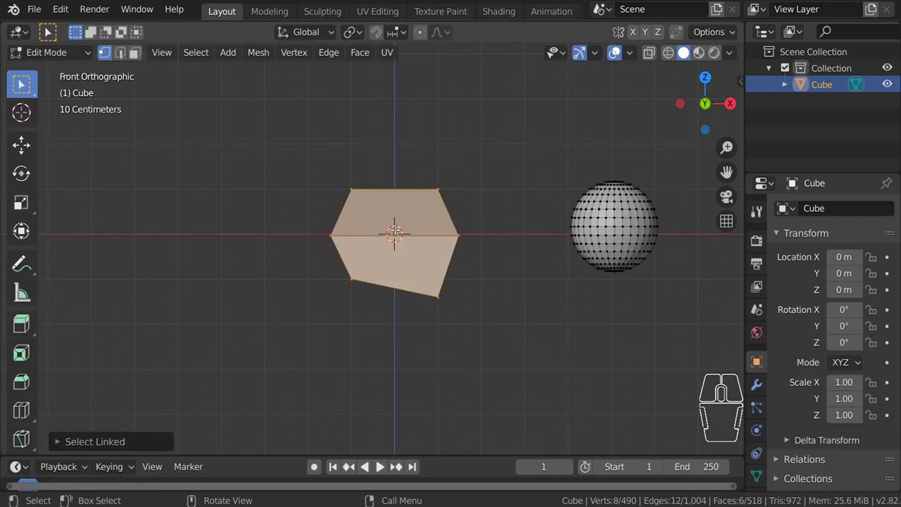
key(h)
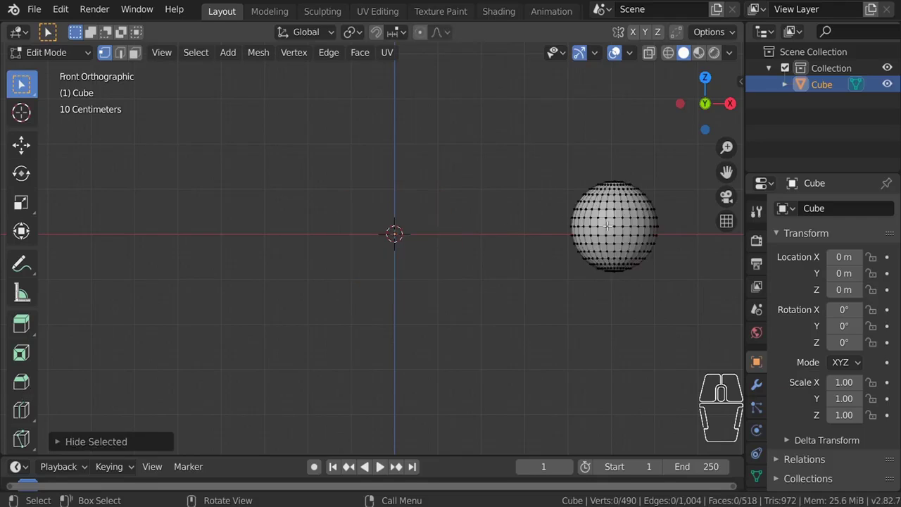
Step: Box-select the sphere in the front view, frame it, then clear the selection and inspect it in perspective
scroll(608, 225, up, 1)
shift+middle_drag(607, 226, 414, 243)
drag(406, 159, 546, 333)
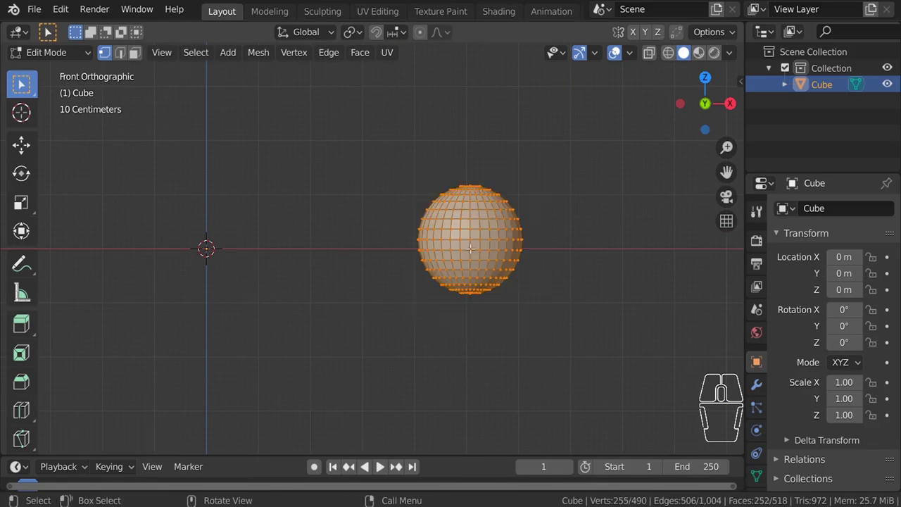
key(KP_Decimal)
key(alt+a)
middle_drag(497, 201, 309, 212)
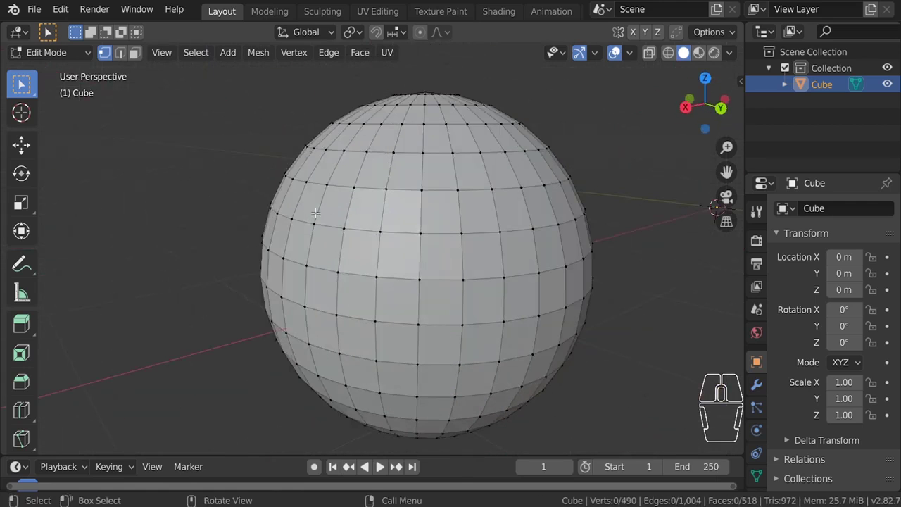
Step: Select a single vertex near the middle of the sphere's visible side
shift+middle_drag(454, 266, 428, 245)
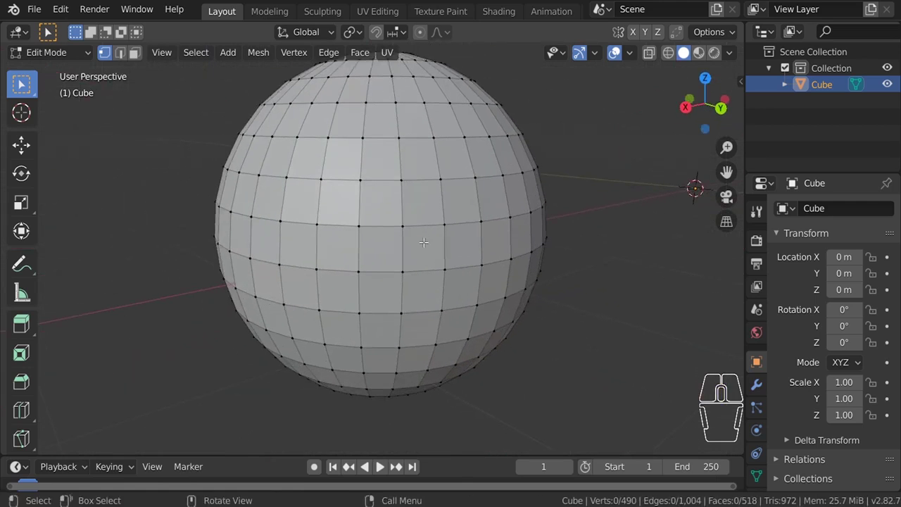
scroll(414, 240, down, 1)
scroll(413, 240, down, 1)
click(393, 236)
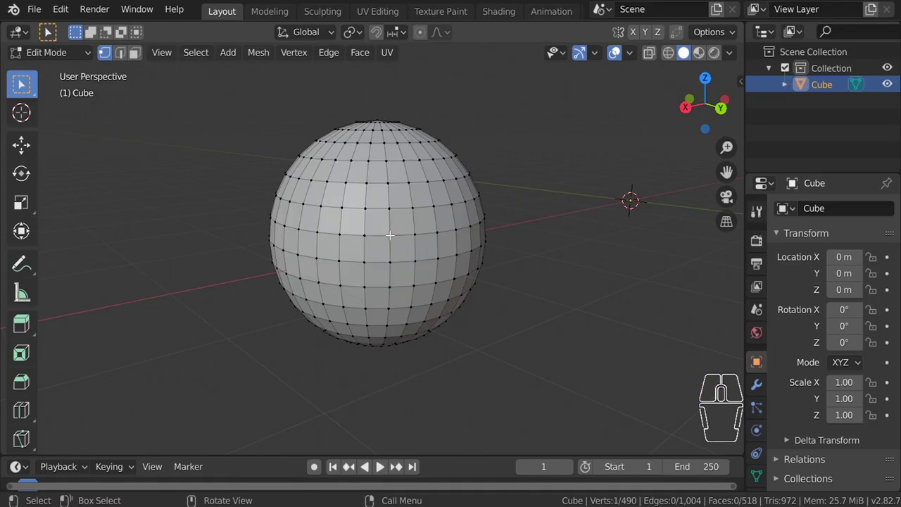
Step: Try moving the selected sphere vertex alone, enable proportional editing, and try moving it again with influence sizes 0.56 and 0.83, cancelling each move
key(g)
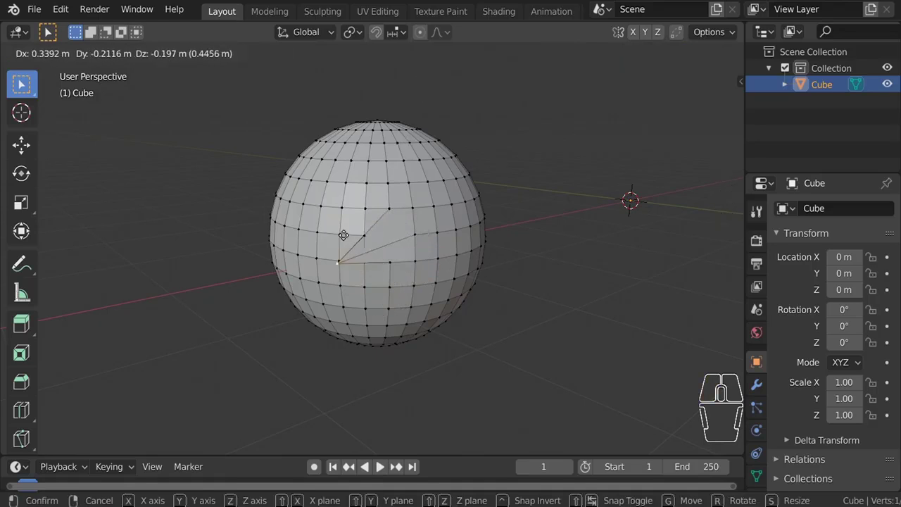
key(Escape)
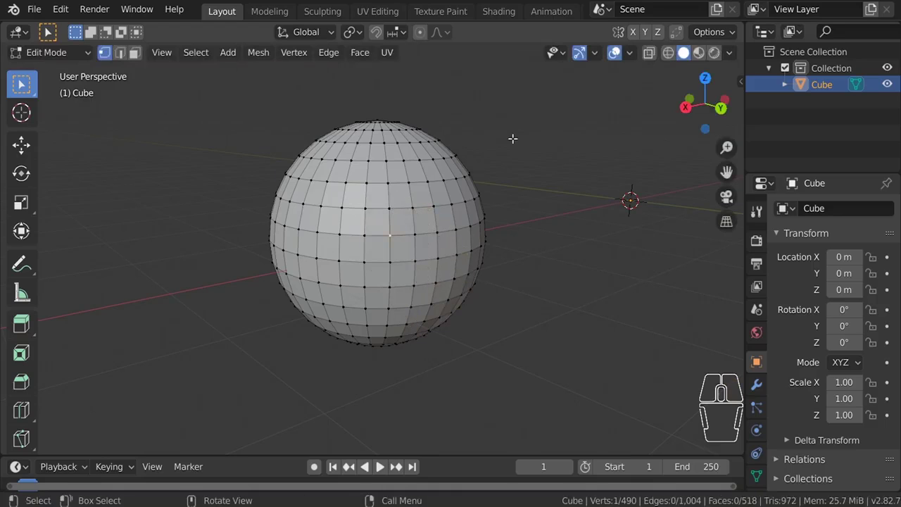
key(o)
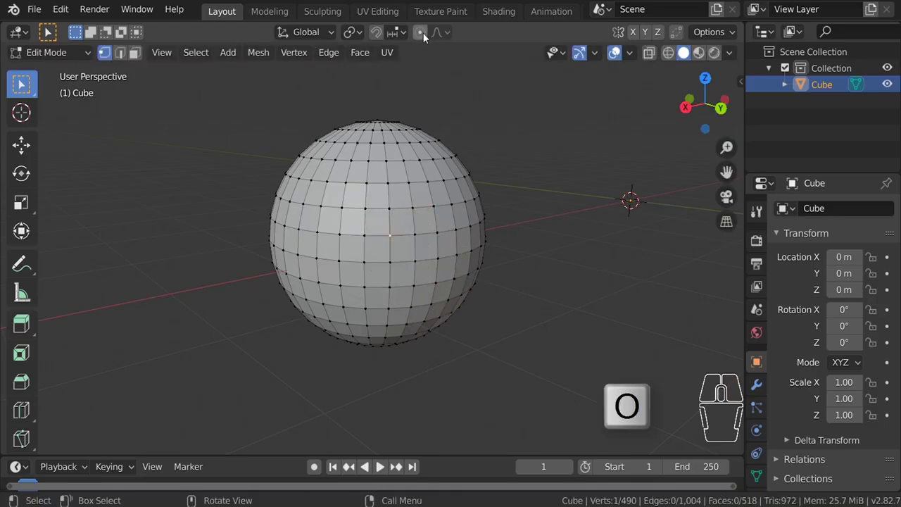
key(g)
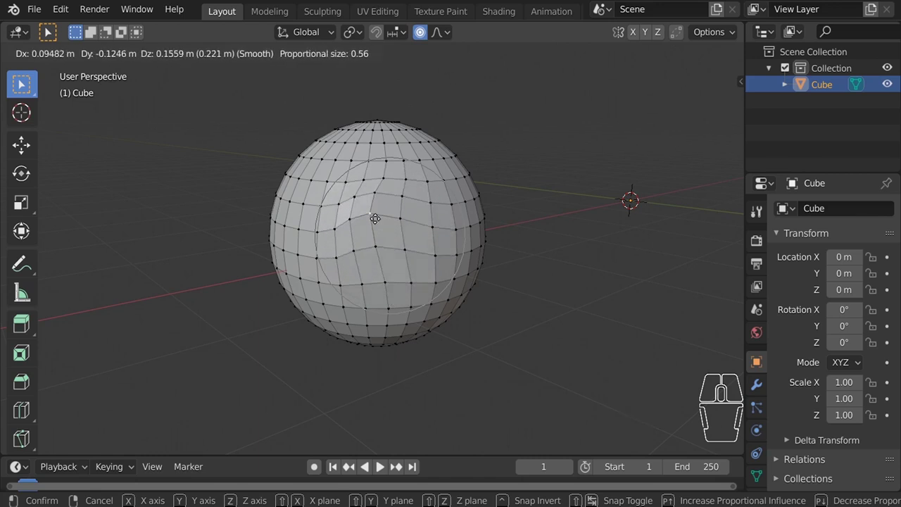
scroll(346, 242, down, 4)
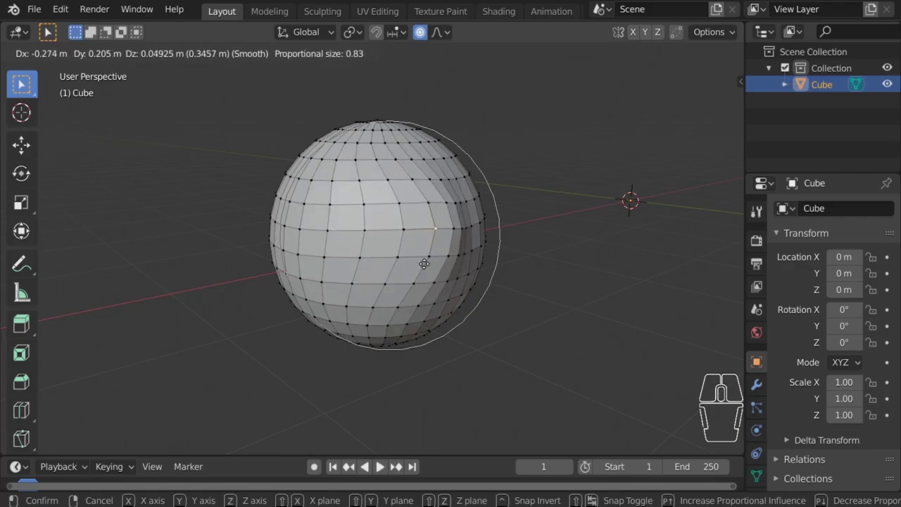
right_click(371, 249)
Step: Try pulling the same vertex from a side angle with proportional sizes 0.83, 0.35, 2.14 and 3.14, then cancel the move
middle_drag(372, 249, 480, 218)
key(g)
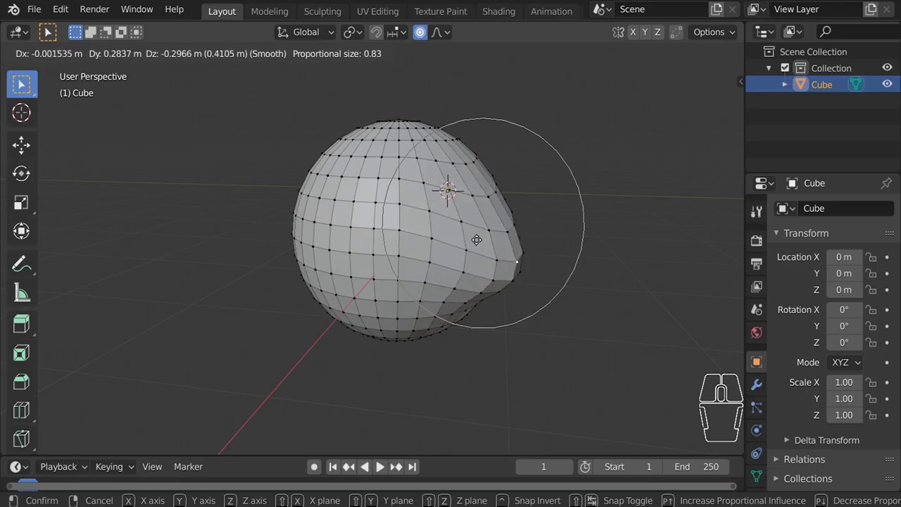
scroll(504, 218, up, 5)
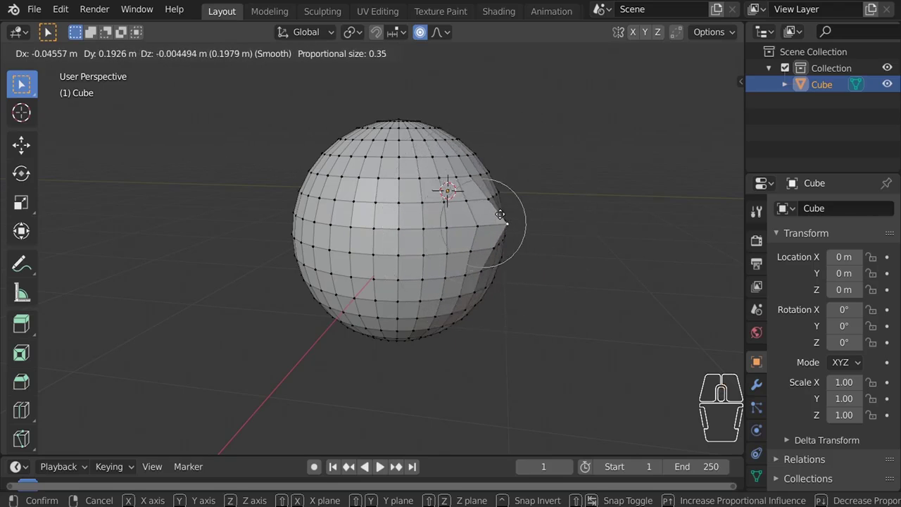
scroll(514, 225, down, 3)
scroll(510, 219, down, 7)
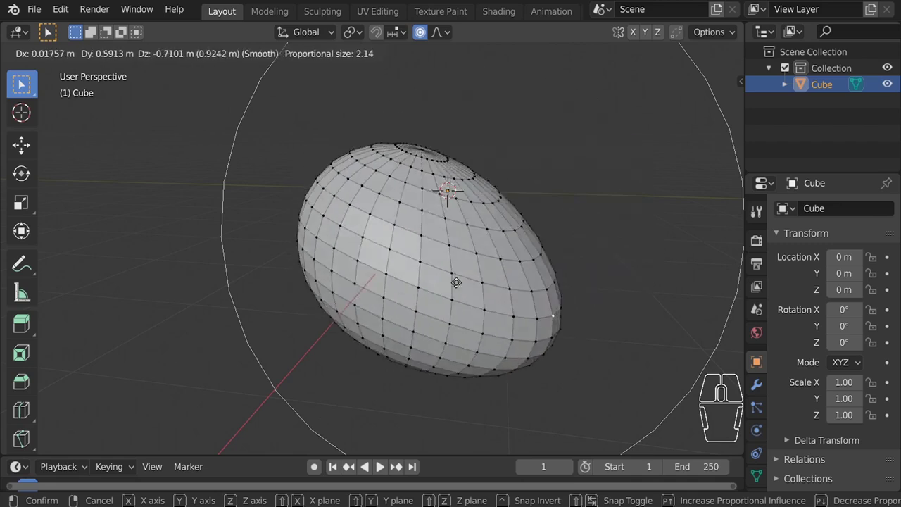
scroll(556, 236, down, 4)
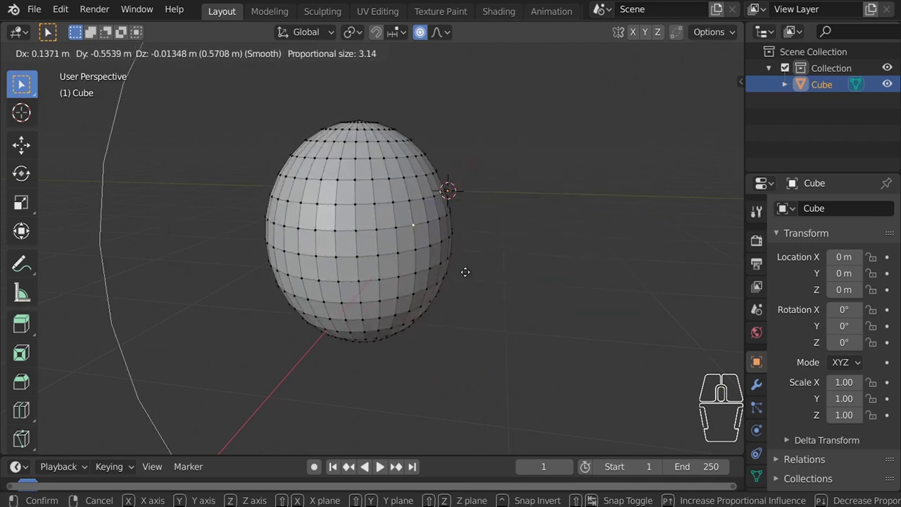
right_click(409, 105)
Step: Select the sphere's top vertex and move it up along Z with proportional influence to stretch the sphere into an egg shape
middle_drag(423, 200, 265, 274)
middle_drag(355, 204, 345, 178)
key(g)
key(z)
click(426, 258)
Step: Pull several vertices of the egg shape outward in different directions with proportional editing to form an irregular, lopsided body
middle_drag(427, 258, 468, 201)
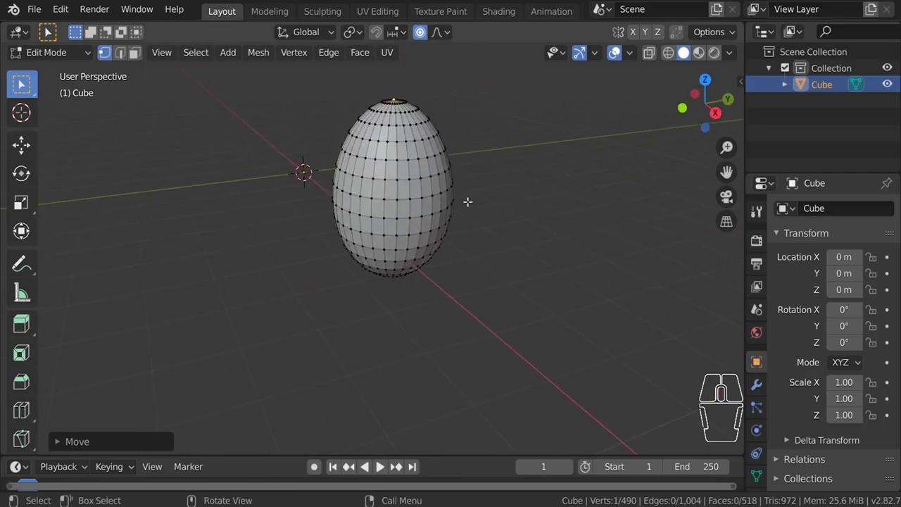
key(g)
click(486, 363)
key(g)
click(199, 233)
click(428, 143)
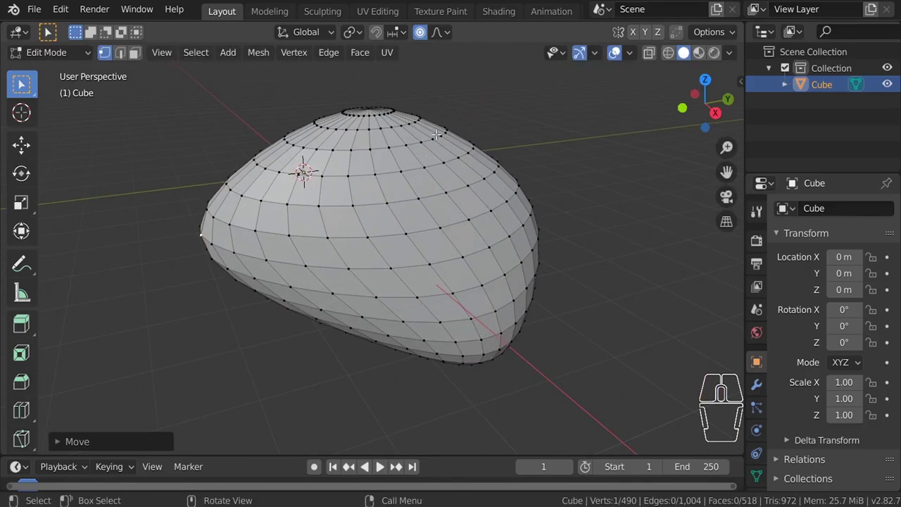
key(g)
click(476, 78)
Step: Select a vertex on the body's broad side and scale the surrounding geometry by about 1.91 with proportional size 3.14
click(466, 226)
key(s)
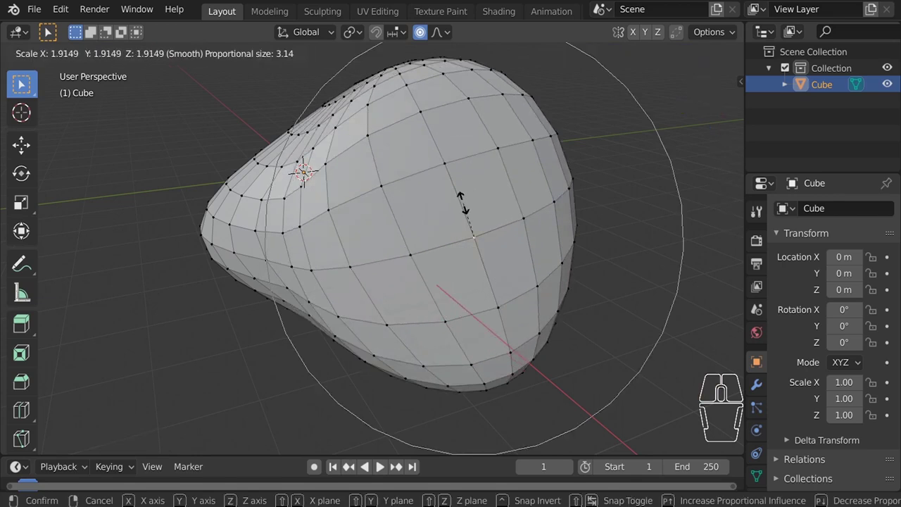
click(462, 204)
Step: Return to Object Mode, select the combined object and apply Shade Smooth to it
key(Tab)
click(623, 168)
middle_drag(622, 167, 300, 230)
scroll(348, 221, down, 5)
click(319, 254)
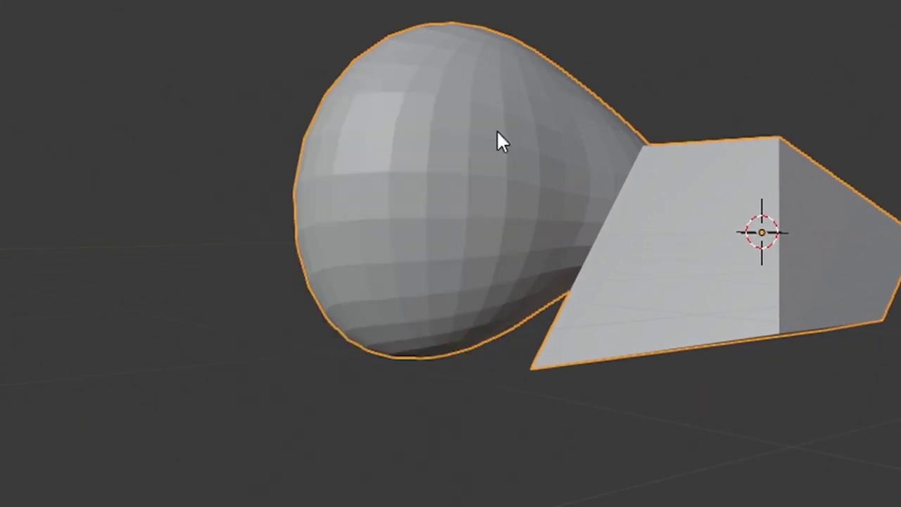
right_click(483, 155)
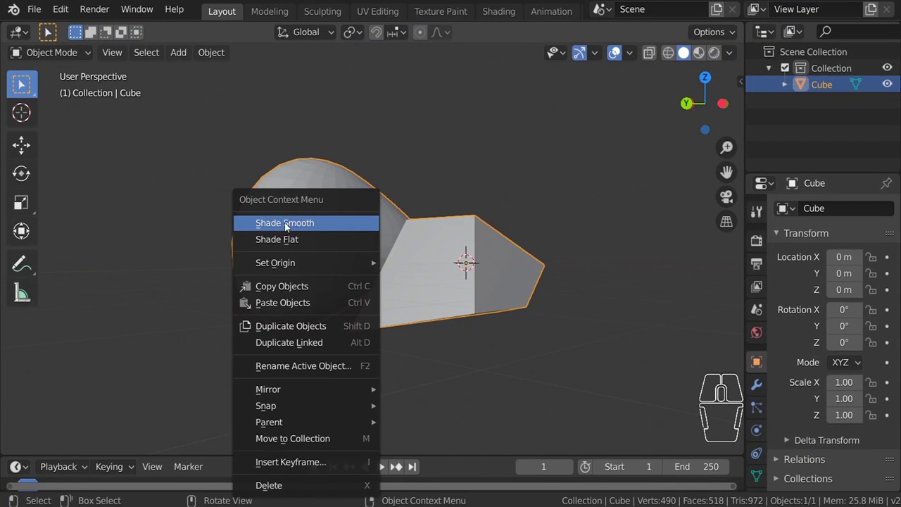
click(287, 224)
Step: Inspect the smooth shading on both parts of the object, then enable Auto Smooth in its mesh data normals
mouse_move(332, 237)
middle_down()
mouse_move(415, 288)
mouse_move(368, 284)
mouse_move(180, 224)
middle_up()
middle_drag(402, 241, 326, 281)
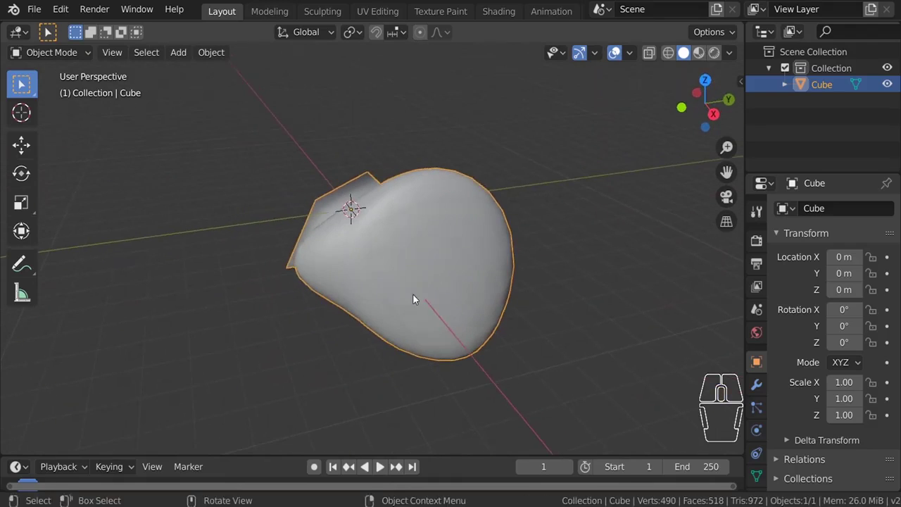
middle_drag(416, 302, 294, 265)
middle_drag(356, 263, 523, 279)
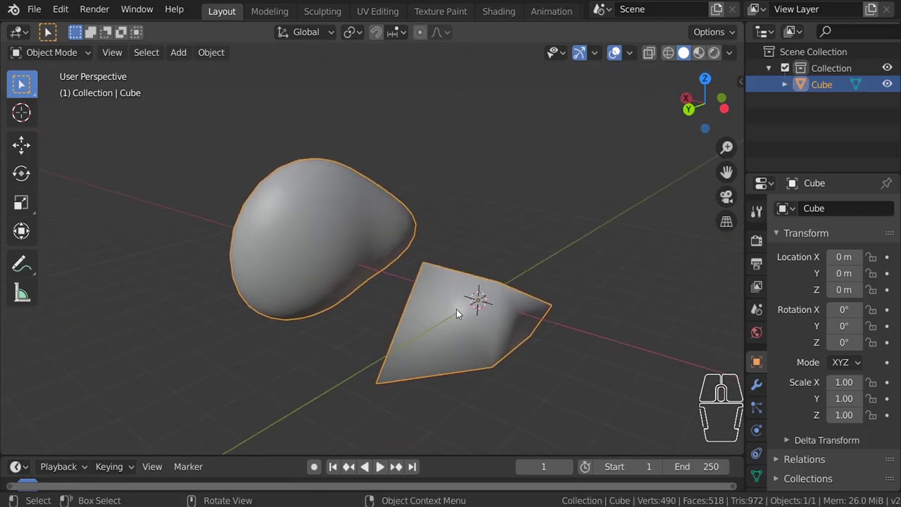
middle_drag(353, 270, 383, 326)
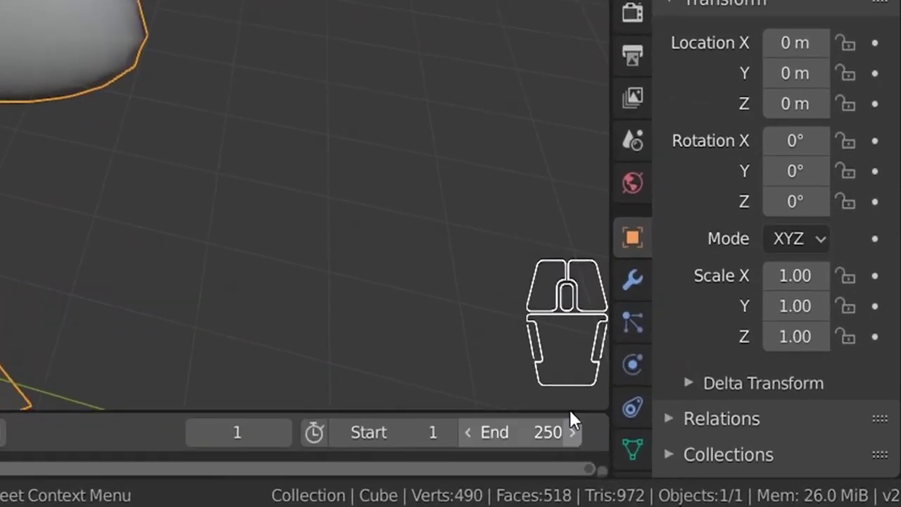
scroll(619, 393, down, 3)
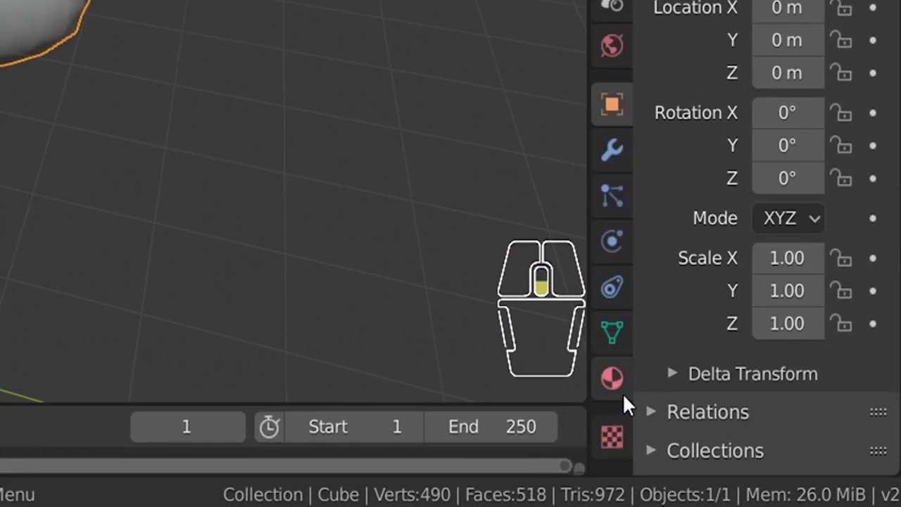
click(614, 330)
click(697, 303)
scroll(710, 338, down, 3)
click(702, 244)
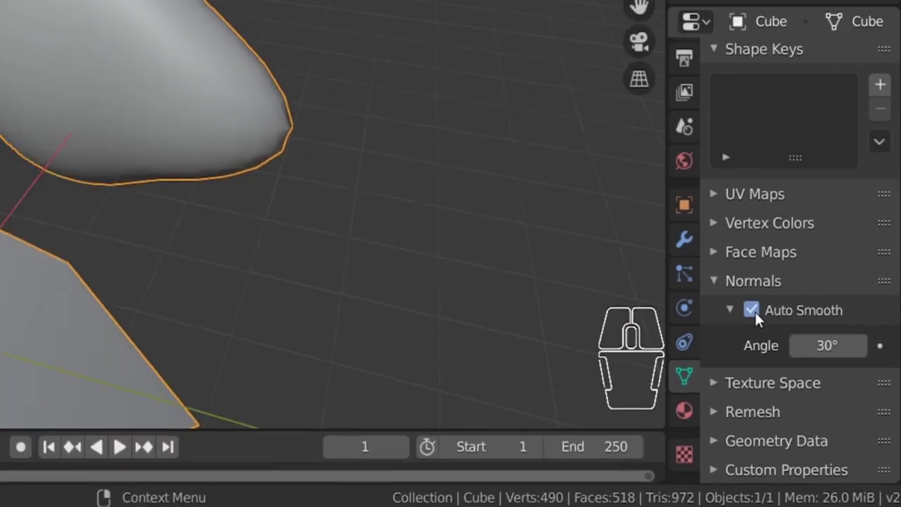
Step: Check the auto-smoothed shading and set the Auto Smooth angle to 44.5°
middle_drag(515, 294, 366, 280)
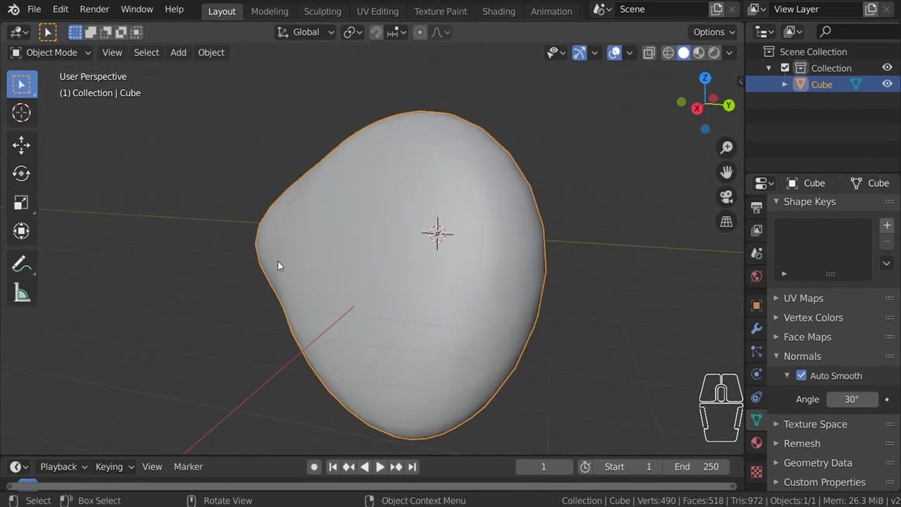
middle_drag(621, 358, 450, 352)
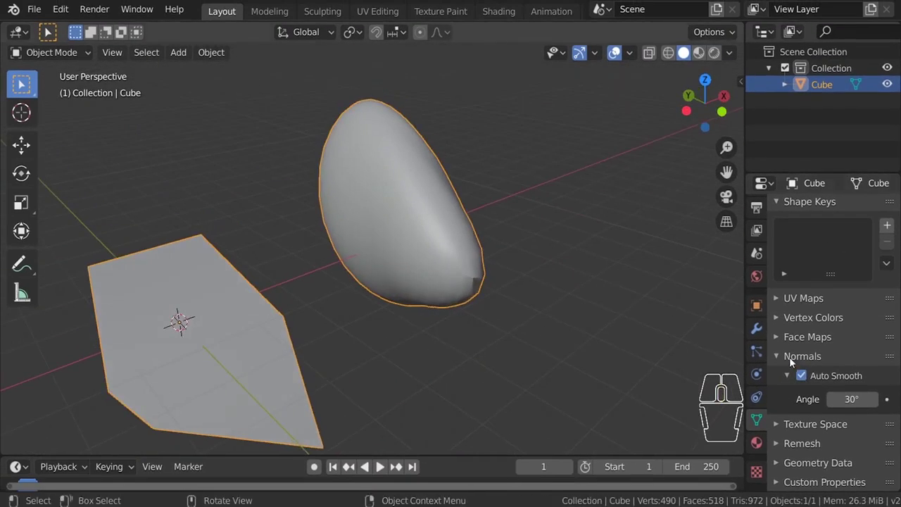
mouse_move(852, 399)
mouse_down()
mouse_move(894, 398)
mouse_move(810, 399)
mouse_move(894, 398)
mouse_move(809, 398)
mouse_move(894, 398)
mouse_move(843, 398)
mouse_up()
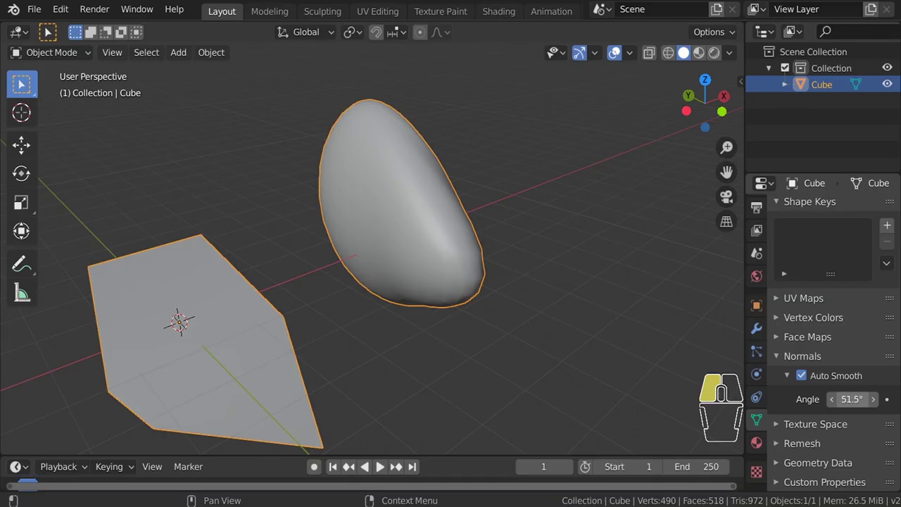
Step: Switch the object repeatedly between Shade Flat and Shade Smooth to compare them, ending with smooth shading
middle_drag(595, 249, 403, 231)
right_click(390, 223)
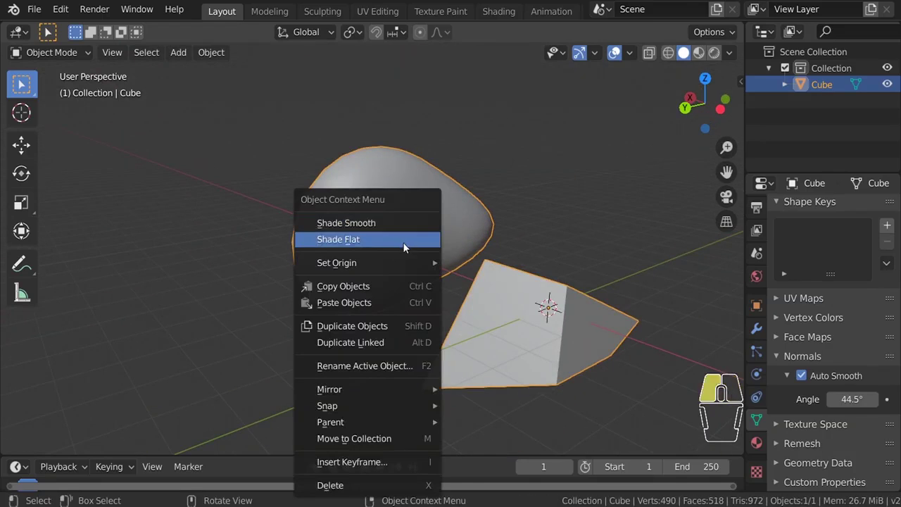
click(403, 246)
right_click(419, 219)
click(417, 203)
right_click(417, 242)
click(428, 246)
right_click(386, 231)
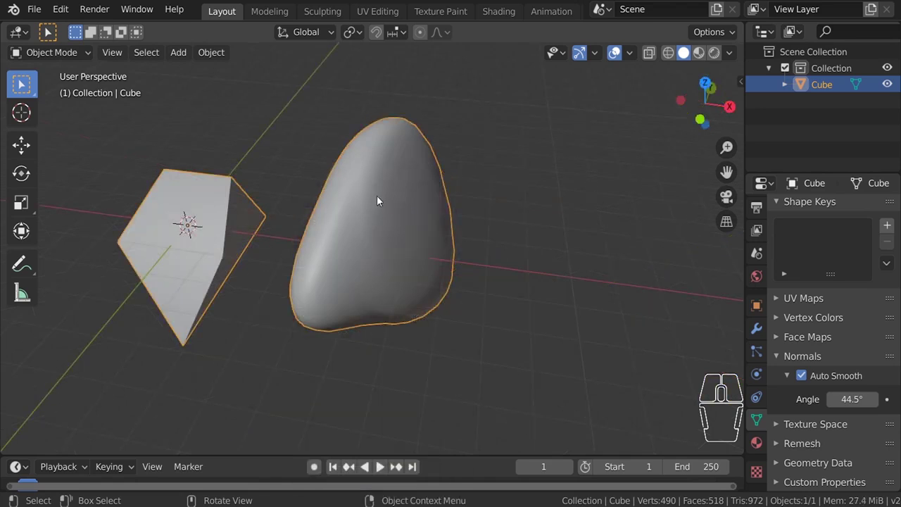
Step: Enter Edit Mode on the object and widen the toolbar until the tool names are shown
middle_drag(378, 199, 368, 175)
middle_drag(407, 208, 317, 148)
key(Tab)
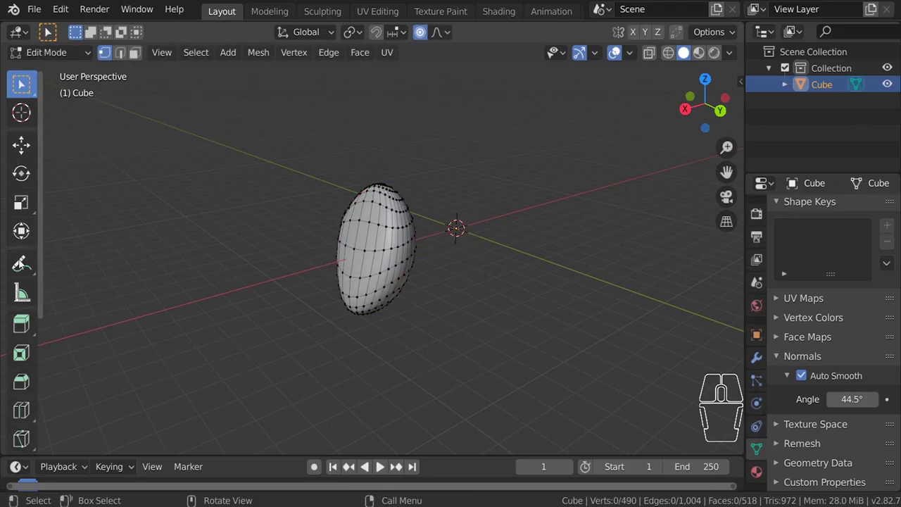
drag(44, 338, 151, 348)
Step: Look through the list of Edit Mode tools, then narrow the toolbar to a two-column icon layout
scroll(65, 336, down, 7)
scroll(60, 374, up, 7)
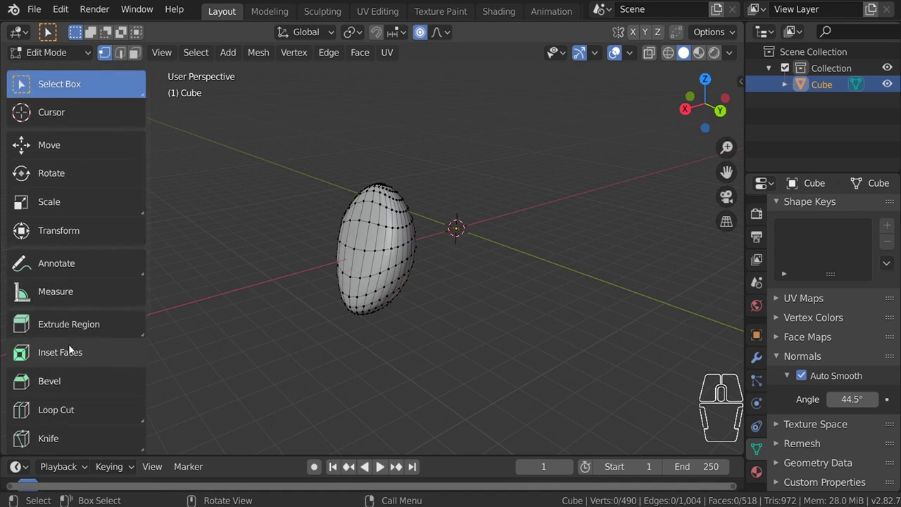
scroll(71, 341, down, 4)
scroll(41, 306, up, 3)
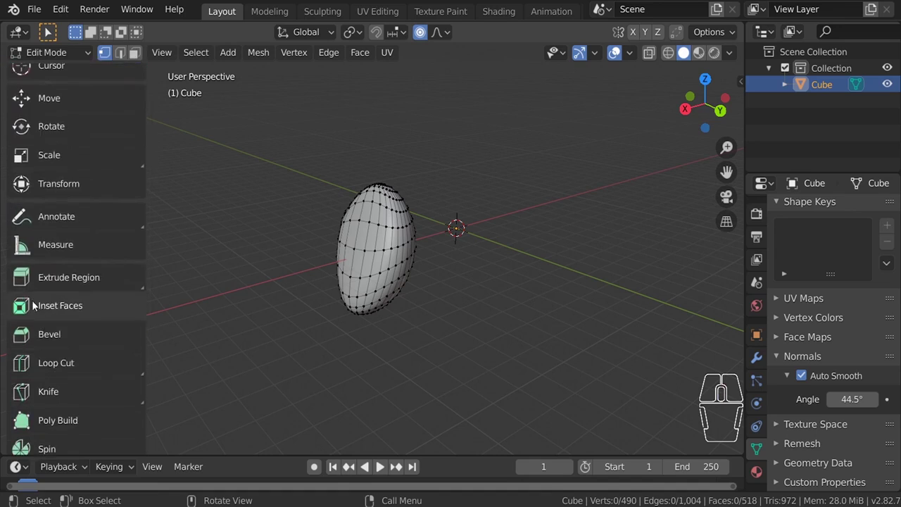
scroll(43, 215, up, 1)
scroll(42, 220, up, 1)
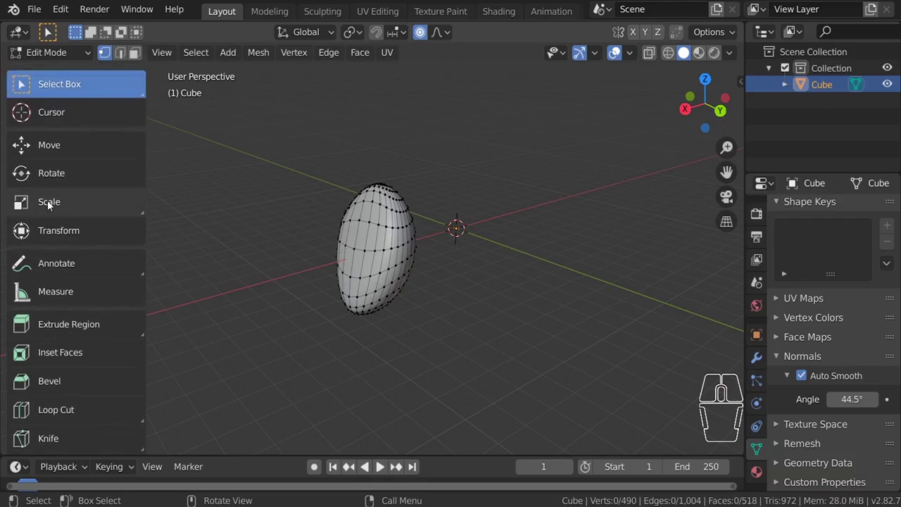
drag(147, 201, 76, 249)
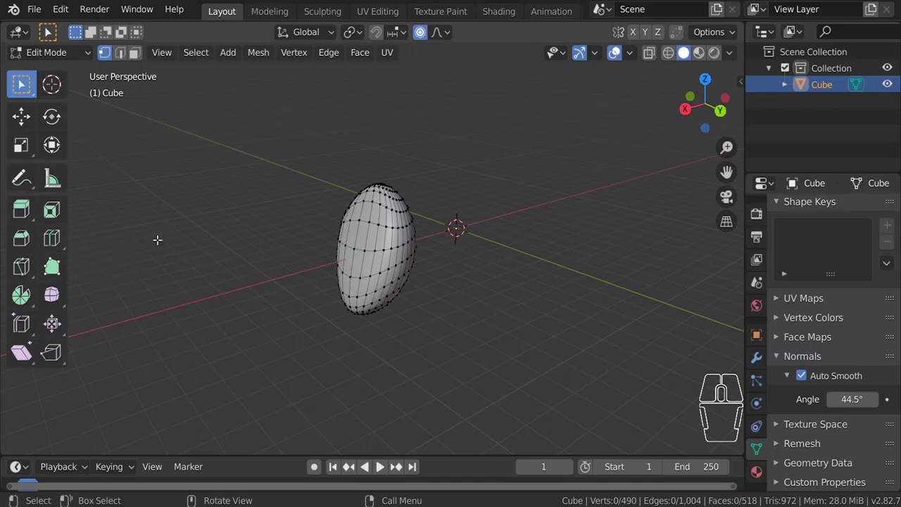
Step: Select a vertex on the body and try moving it with proportional size 3.14, then cancel the move
middle_drag(306, 258, 94, 151)
middle_drag(171, 215, 445, 255)
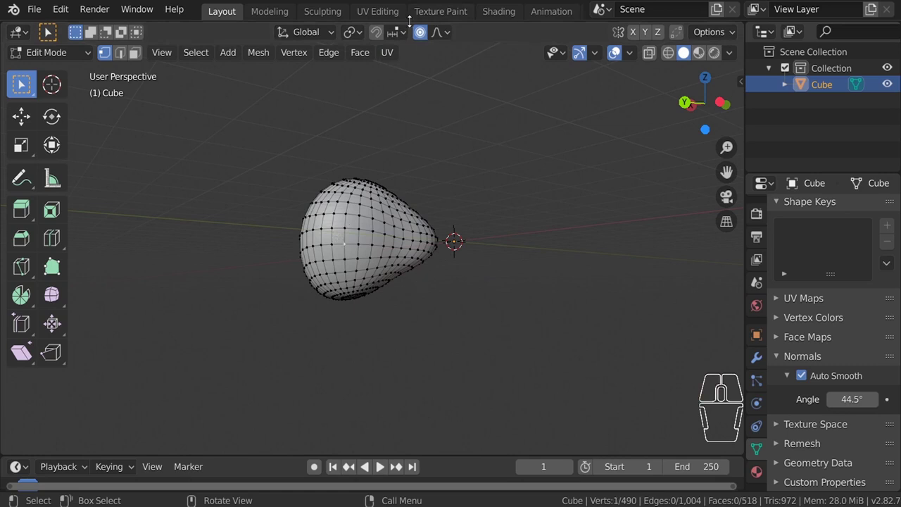
mouse_move(415, 234)
middle_down()
mouse_move(466, 253)
mouse_move(416, 252)
mouse_move(464, 266)
mouse_move(415, 247)
middle_up()
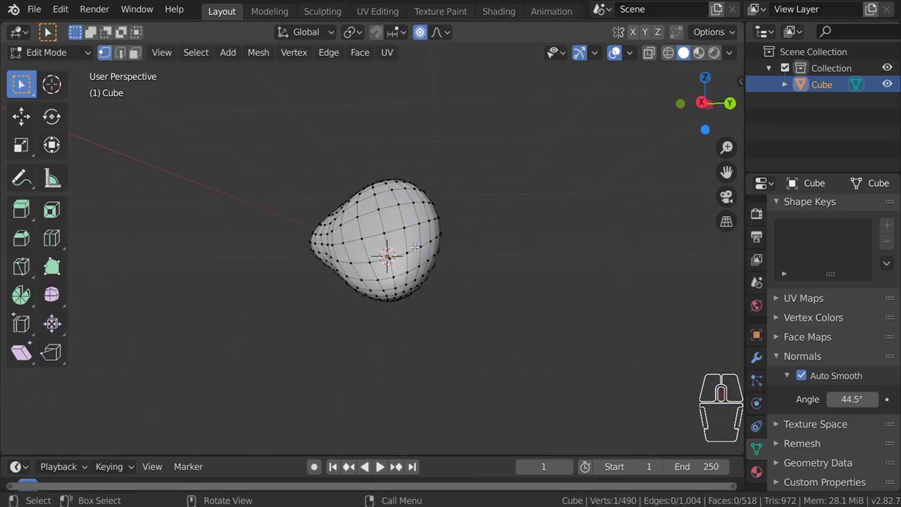
key(g)
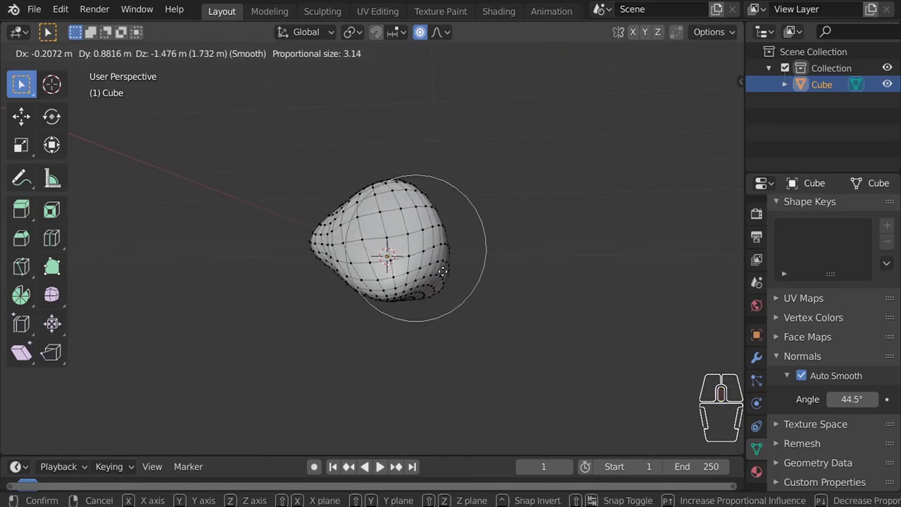
right_click(443, 271)
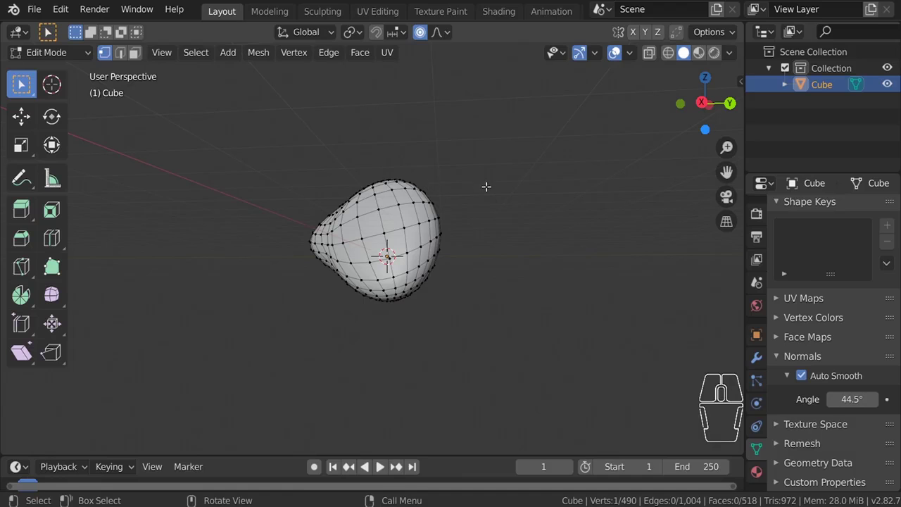
middle_drag(494, 186, 308, 226)
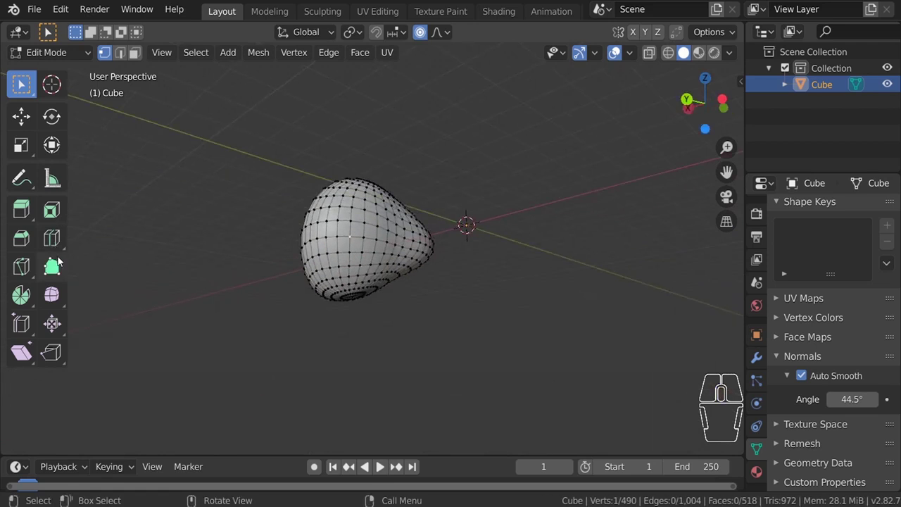
middle_drag(161, 288, 297, 282)
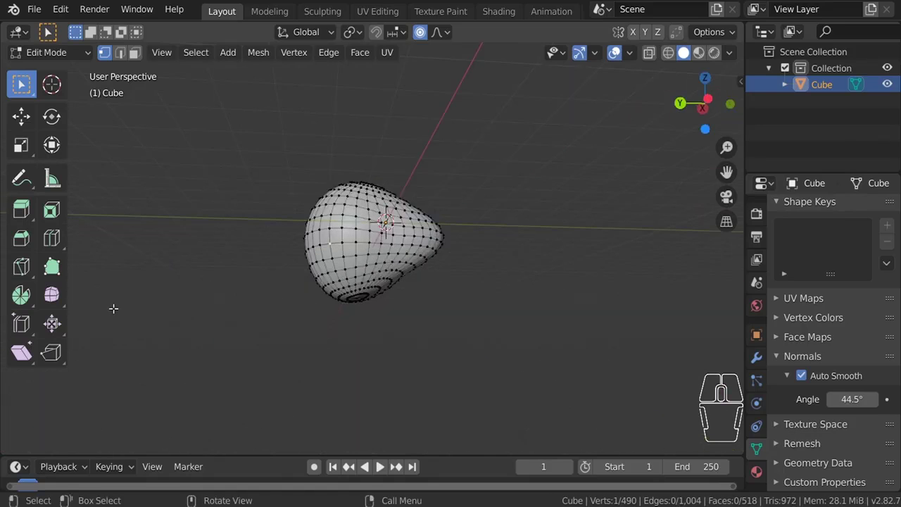
middle_drag(113, 308, 455, 345)
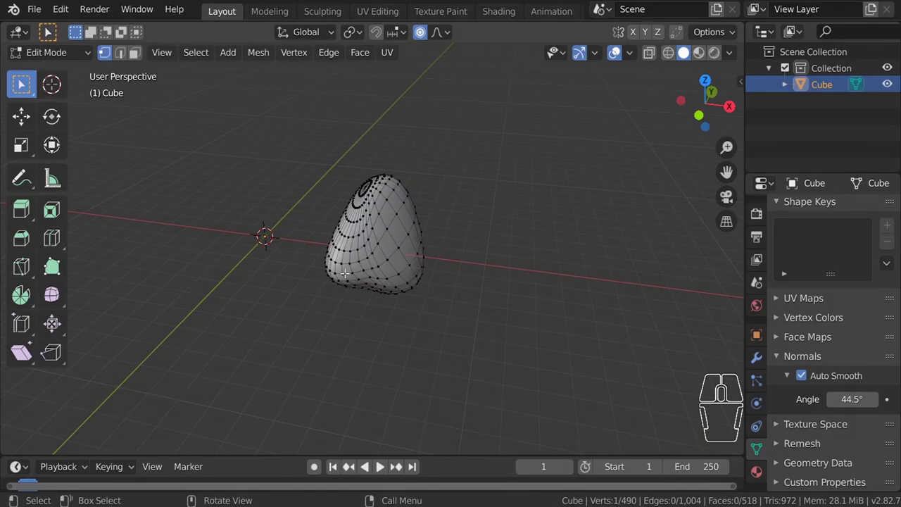